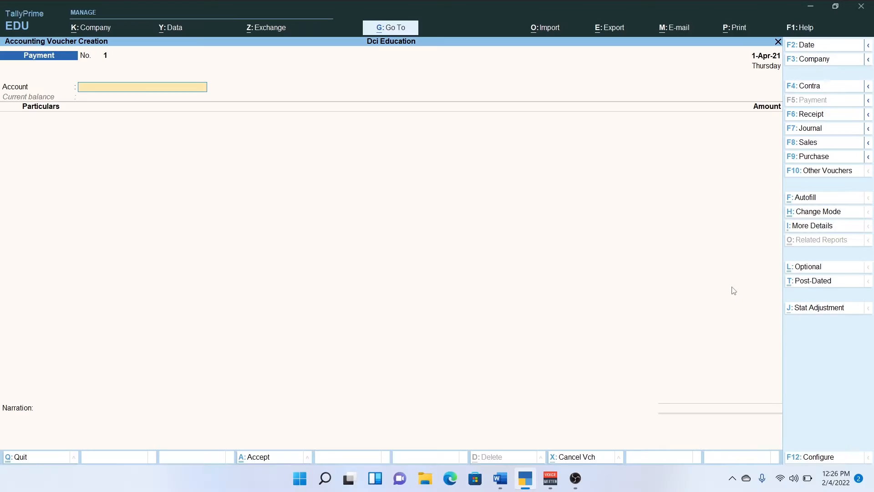
# Step: Start a purchase voucher and check the stationery purchase list in the Word document
pyautogui.click(798, 159)
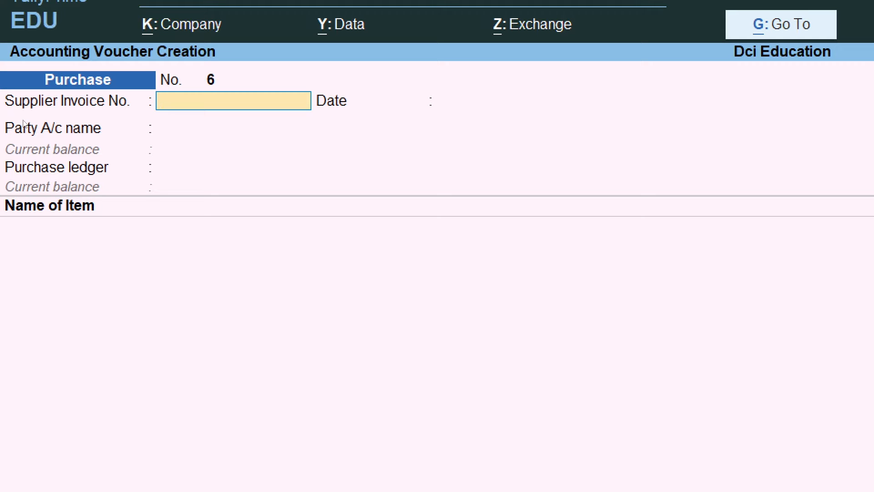
pyautogui.press('F2')
pyautogui.hotkey('alt', 'Tab')
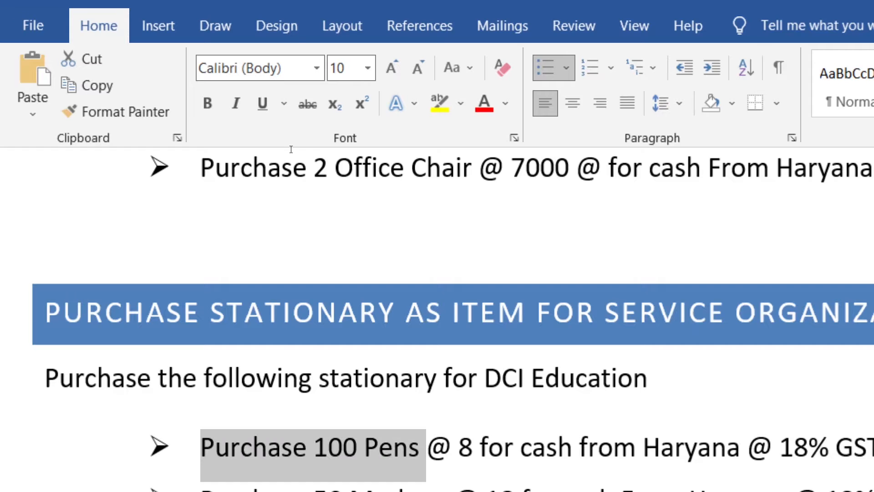
pyautogui.hotkey('alt', 'Tab')
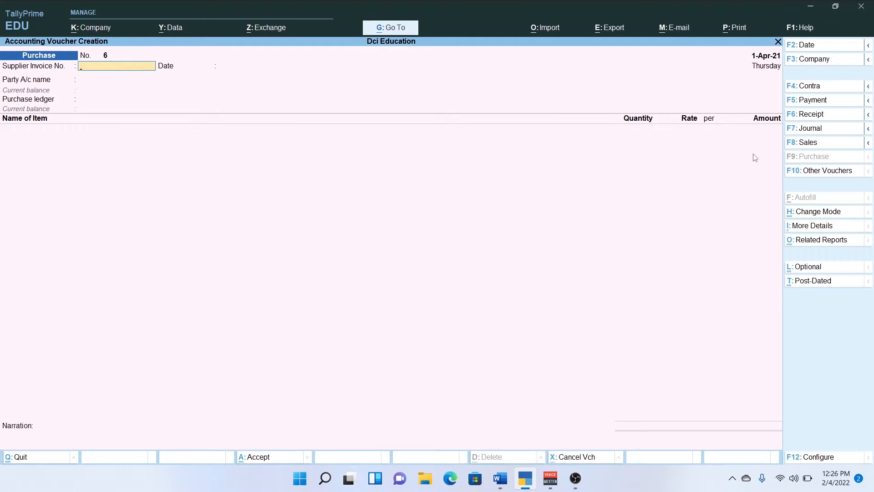
pyautogui.click(833, 172)
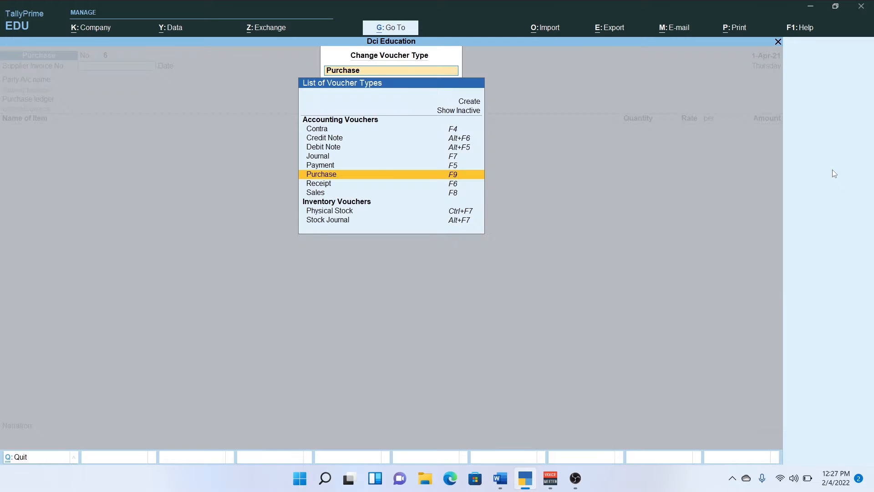
pyautogui.press('BackSpace')
pyautogui.press('Escape')
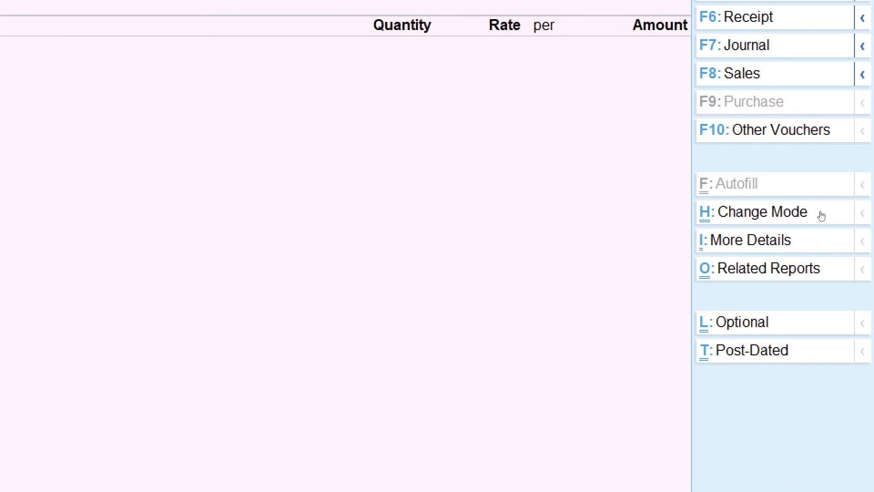
# Step: Change the purchase voucher's mode from item-based entry to Accounting Invoice
pyautogui.click(801, 213)
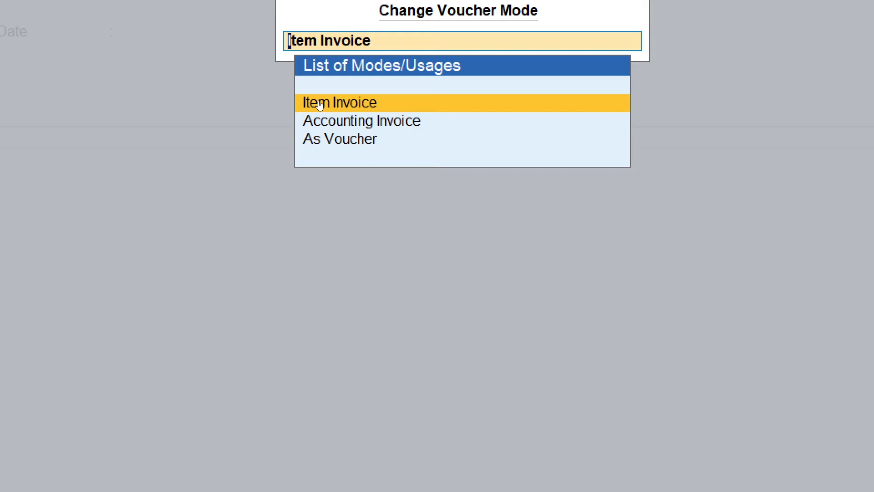
pyautogui.press('Down')
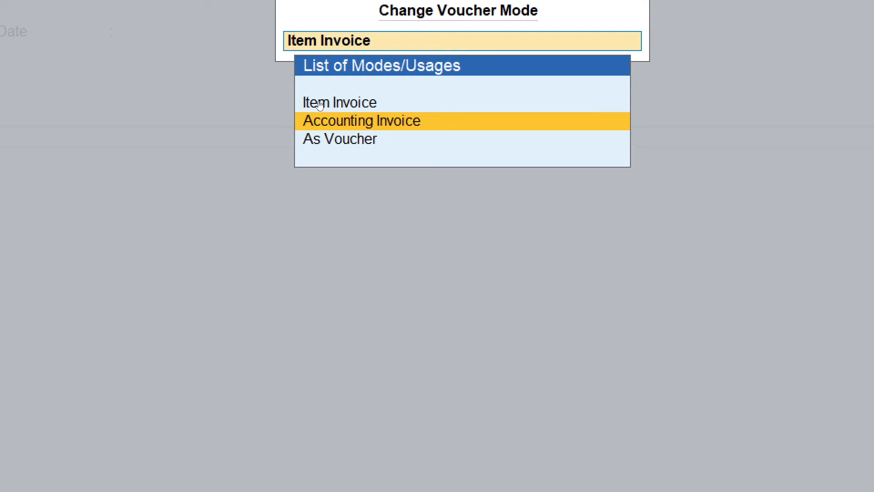
pyautogui.press('Down')
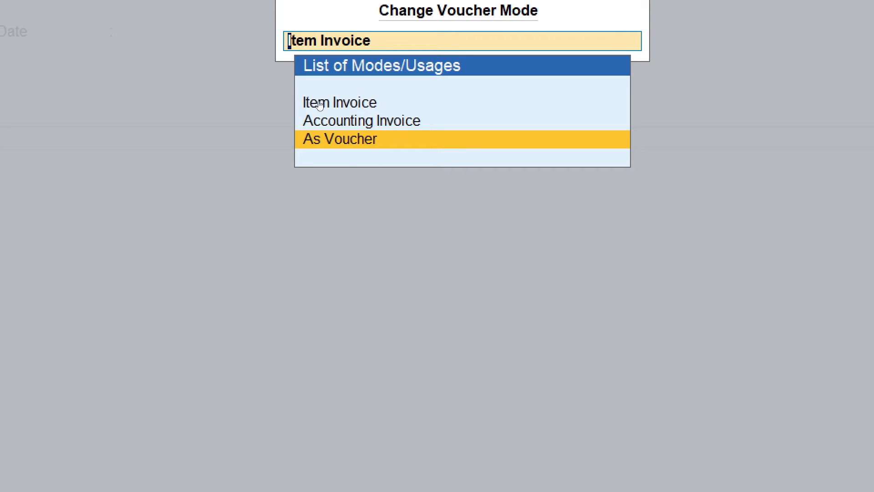
pyautogui.press('Up')
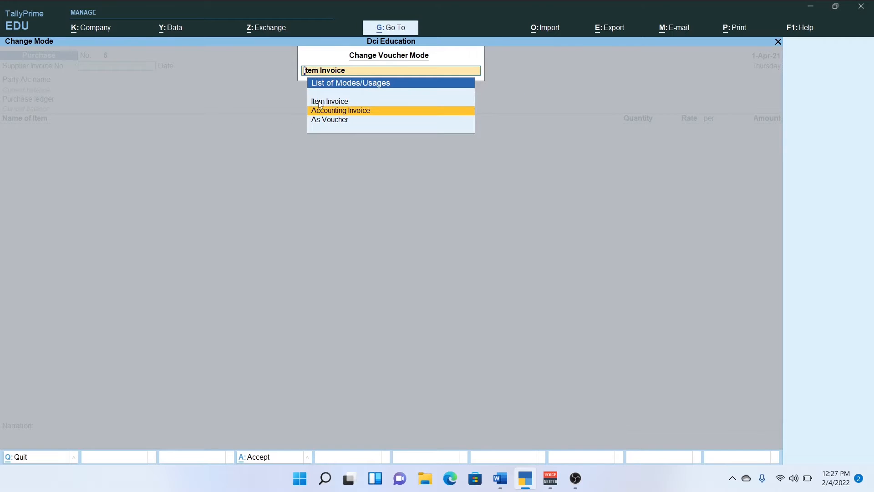
pyautogui.press('Return')
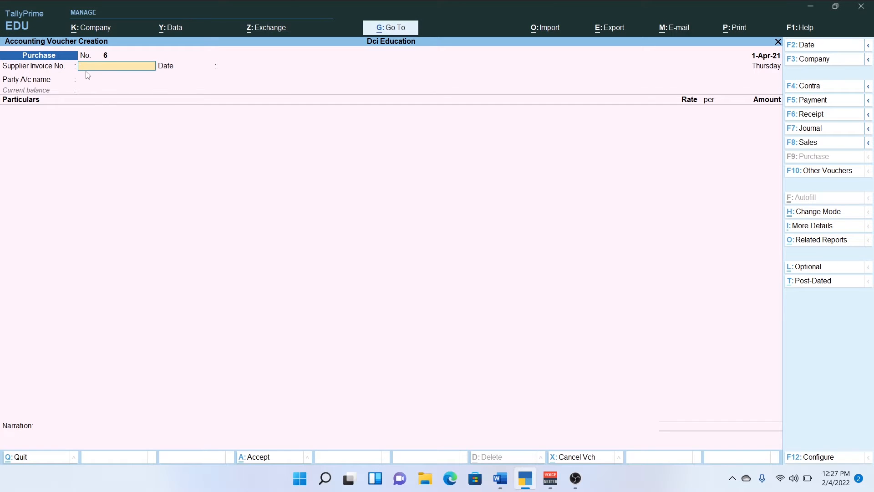
# Step: Enter supplier invoice number 1434 from the Word list, accept the date 1-Apr-21 and choose Cash as the party account
pyautogui.hotkey('alt', 'Tab')
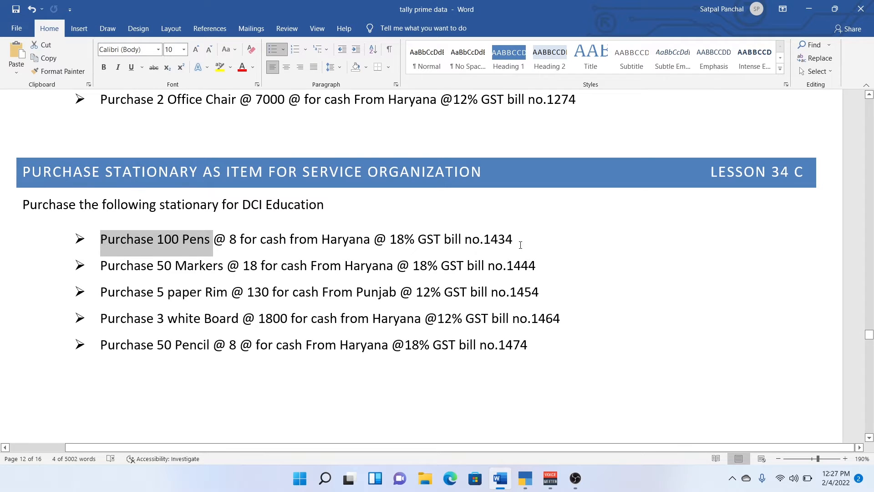
pyautogui.hotkey('alt', 'Tab')
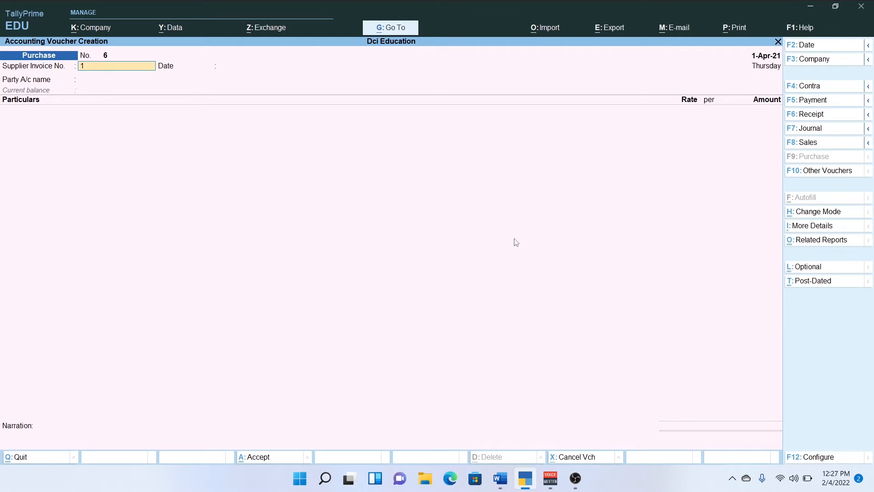
pyautogui.write('43')
pyautogui.press('Return')
pyautogui.press('Return')
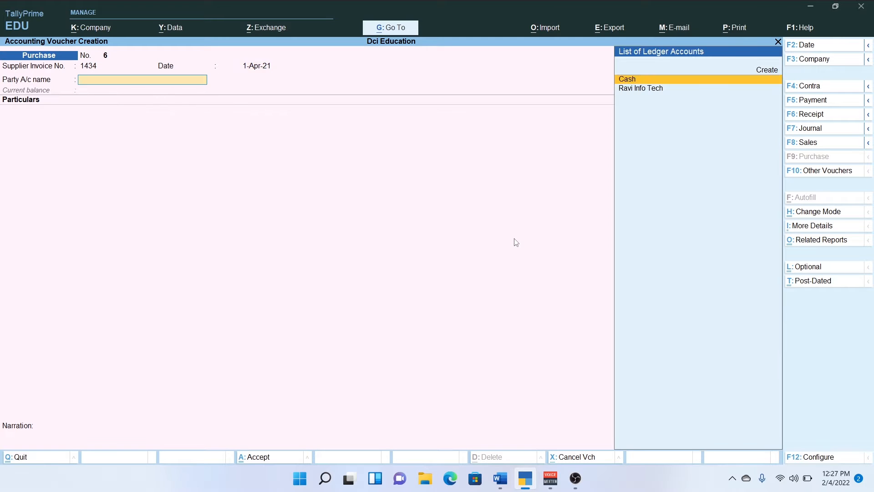
pyautogui.press('Return')
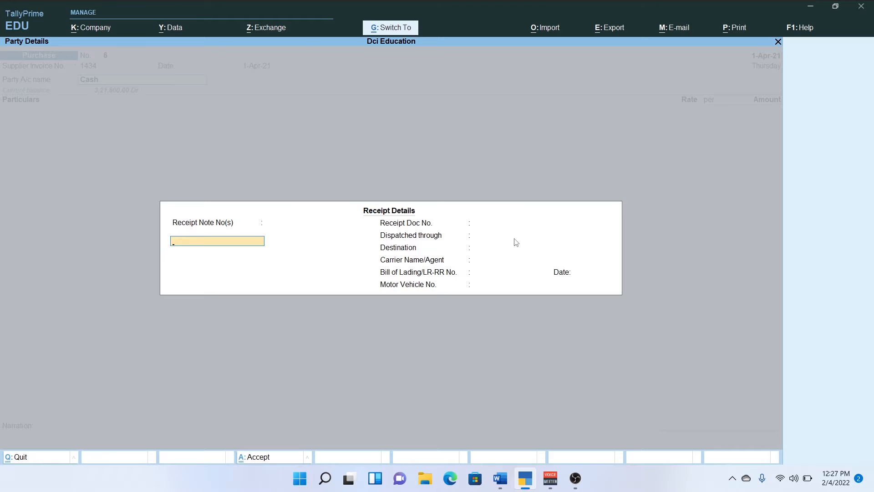
# Step: Leave the receipt details blank, set the cash party's GST registration type to Regular and enter its GSTIN
pyautogui.hotkey('ctrl', 'a')
pyautogui.press('Return')
pyautogui.press('Return')
pyautogui.press('Return')
pyautogui.press('Return')
pyautogui.press('Return')
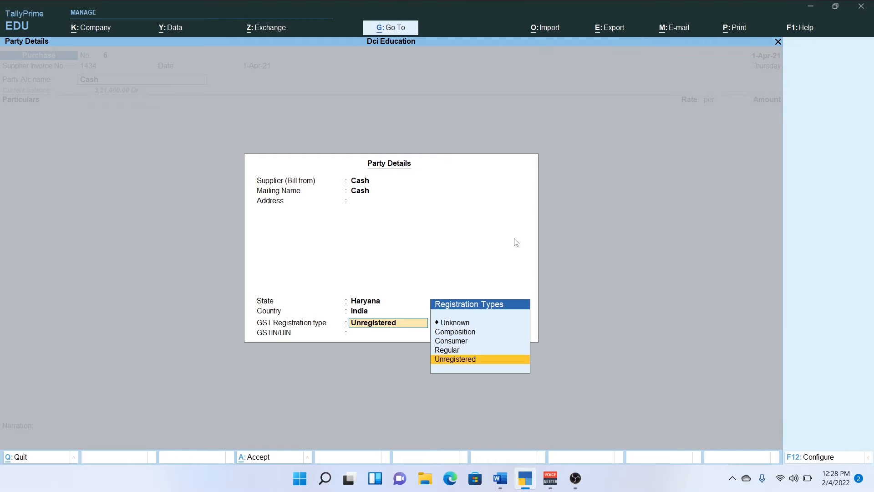
pyautogui.press('Up')
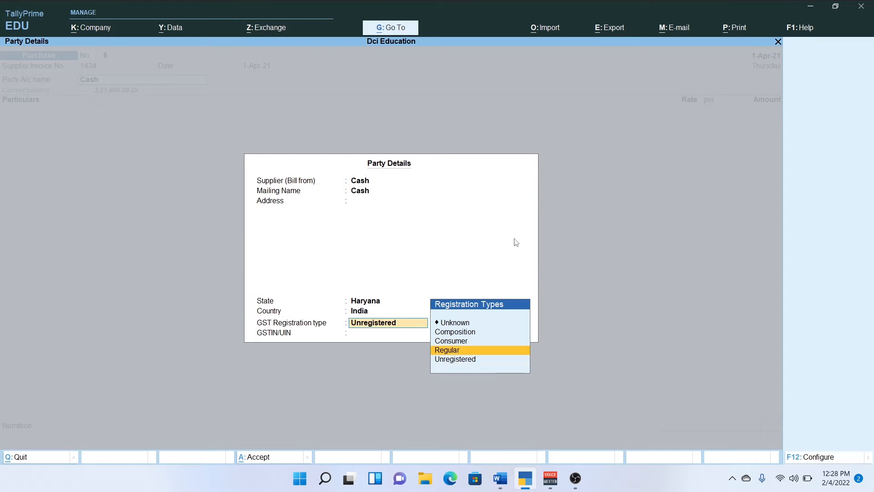
pyautogui.press('Return')
pyautogui.write('454456465654')
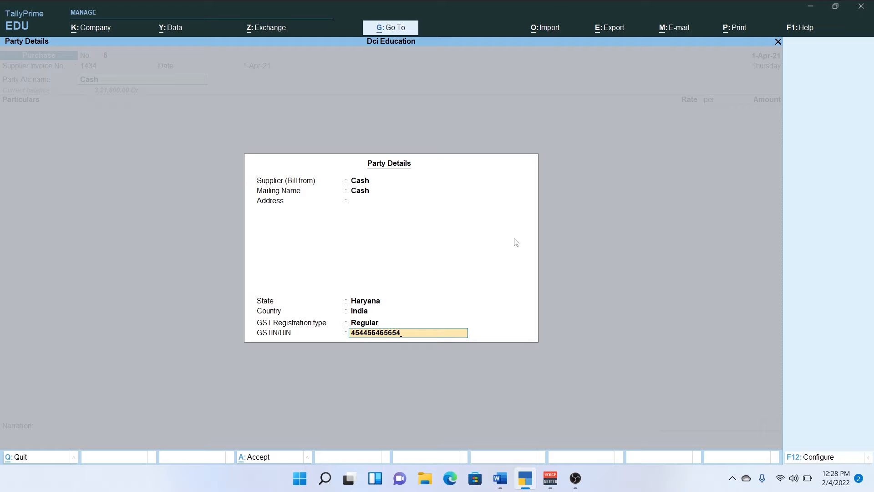
pyautogui.press('Return')
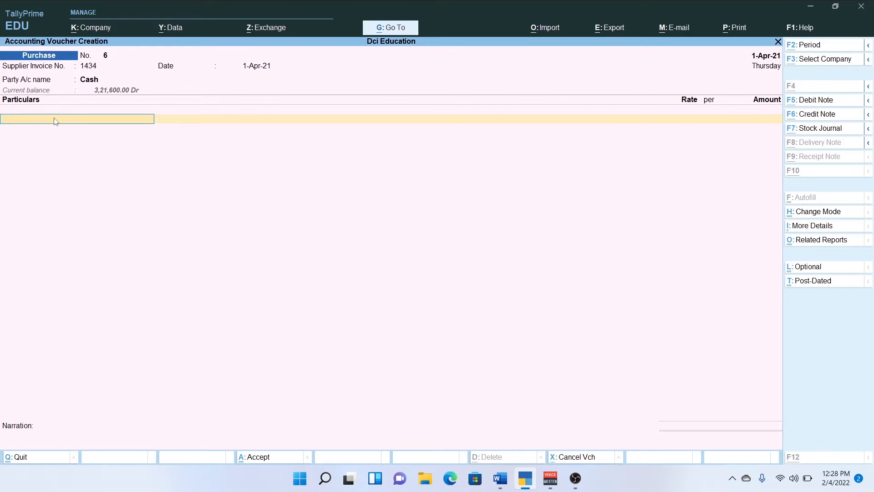
# Step: Check the pens purchase line in Word, and start a new ledger named Pens under Indirect Expenses for the voucher
pyautogui.hotkey('alt', 'Tab')
pyautogui.click(141, 239)
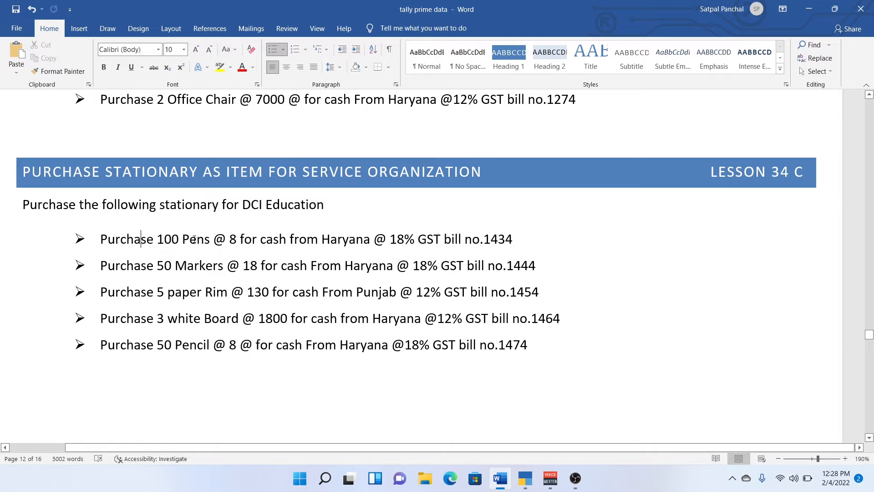
pyautogui.doubleClick(233, 239)
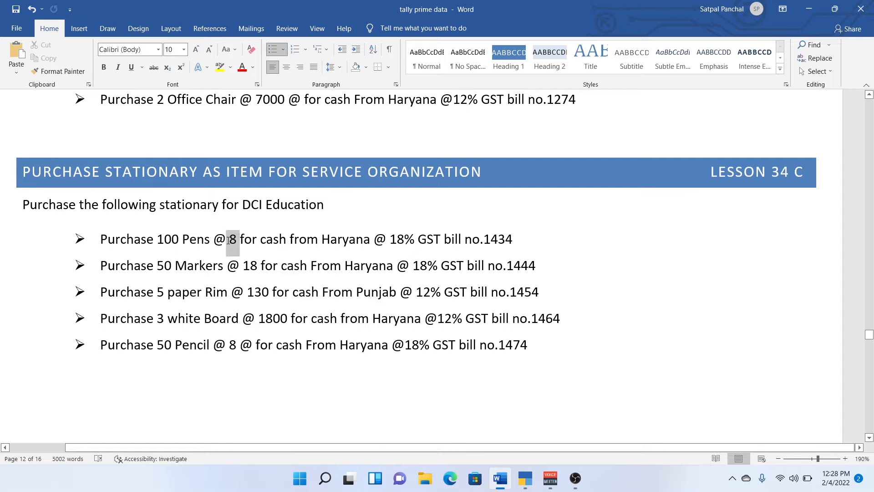
pyautogui.click(408, 248)
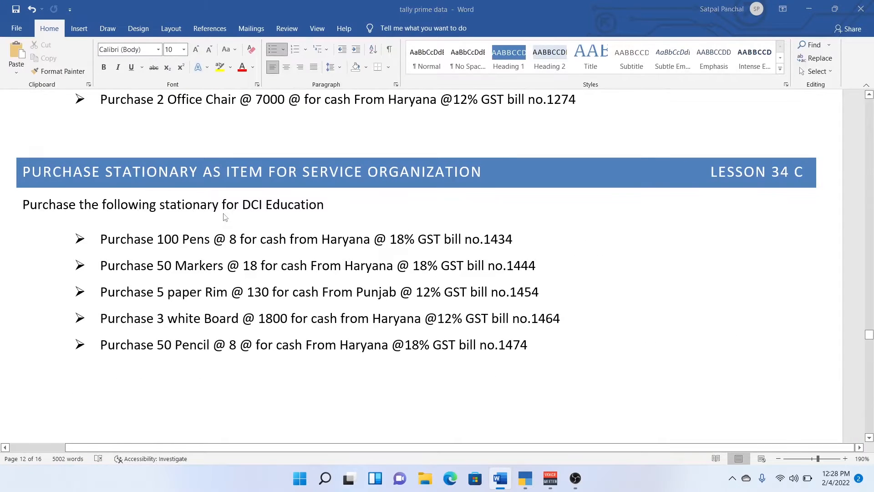
pyautogui.hotkey('alt', 'Tab')
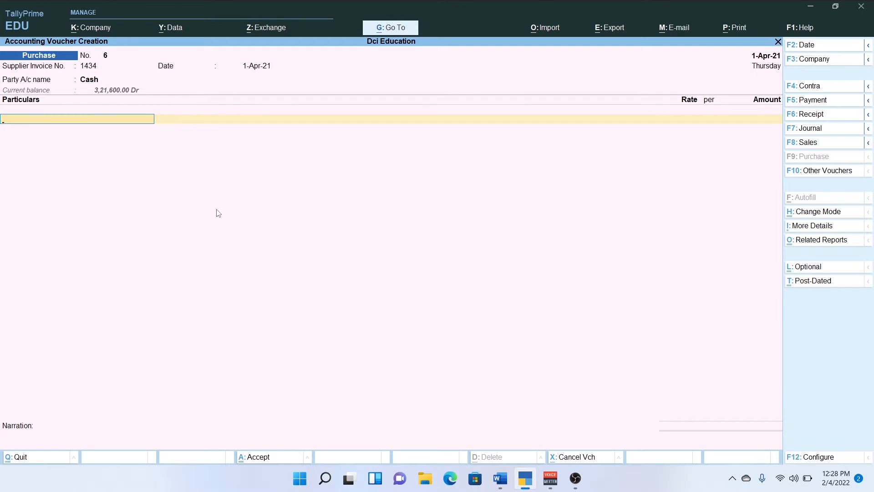
pyautogui.hotkey('alt', 'c')
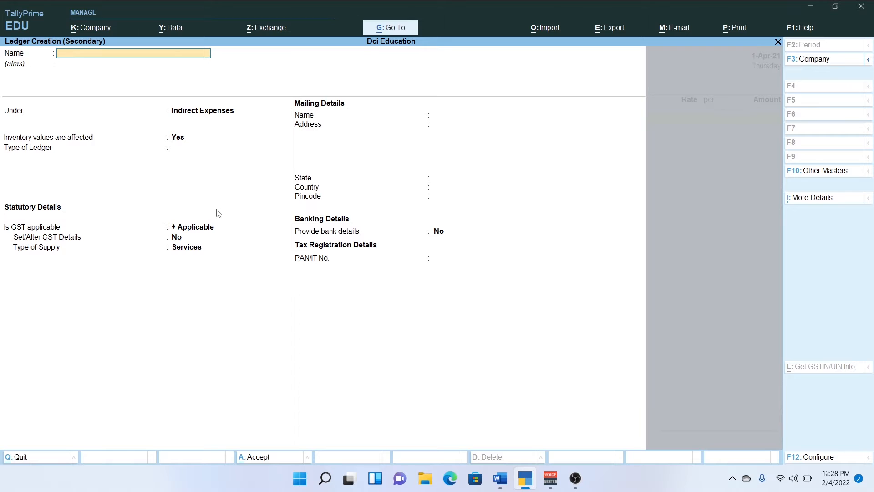
pyautogui.write('P')
pyautogui.press('Return')
pyautogui.press('Return')
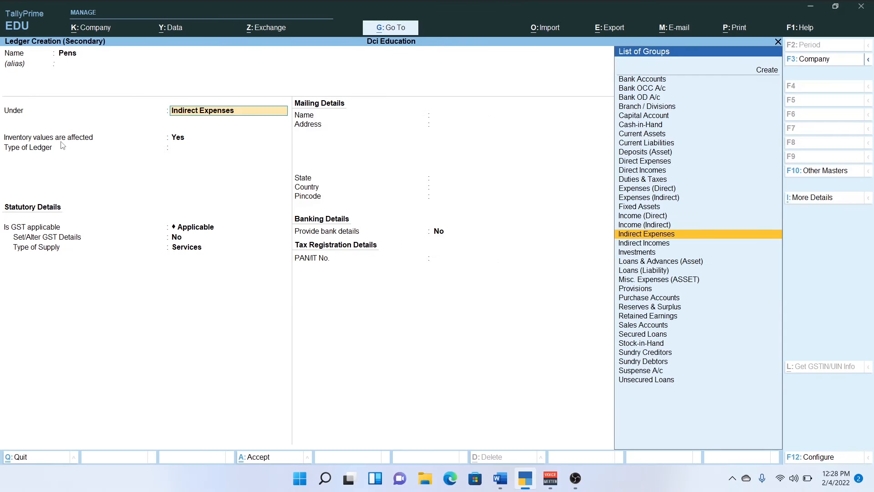
pyautogui.press('Return')
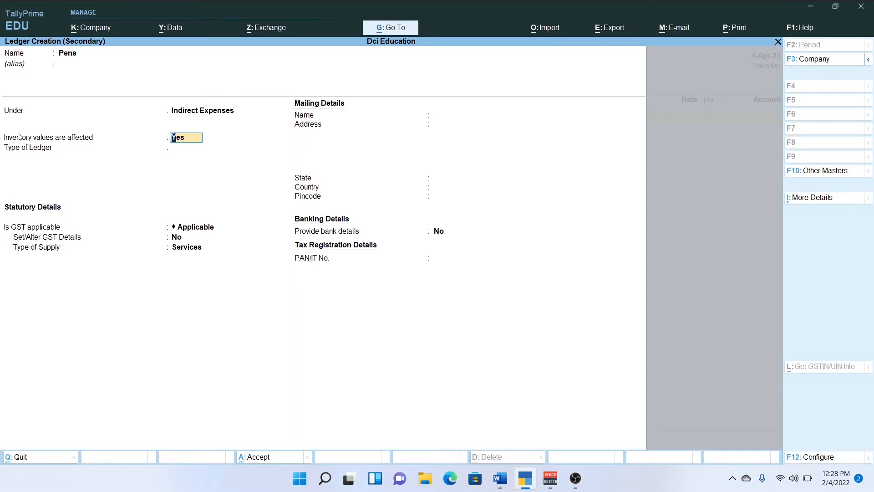
# Step: Keep inventory values affected and GST applicable for the Pens ledger, with ledger type Not Applicable, and open its GST details
pyautogui.press('Return')
pyautogui.press('Return')
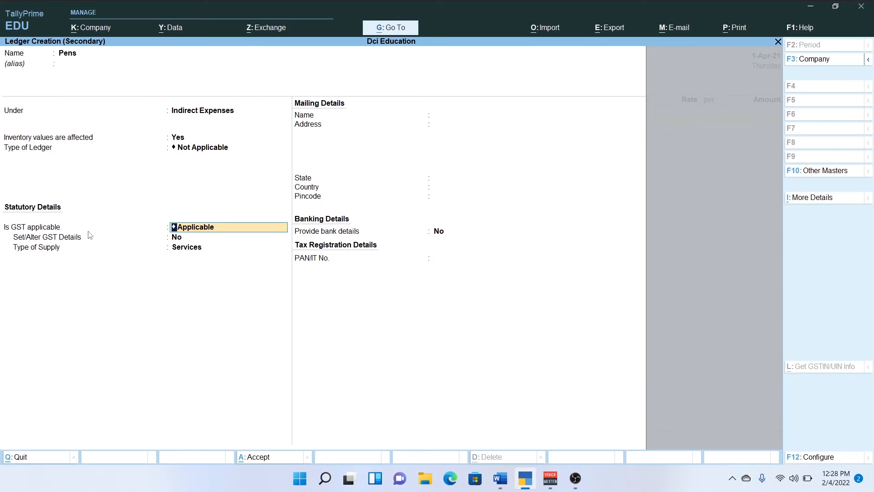
pyautogui.press('Return')
pyautogui.write('y')
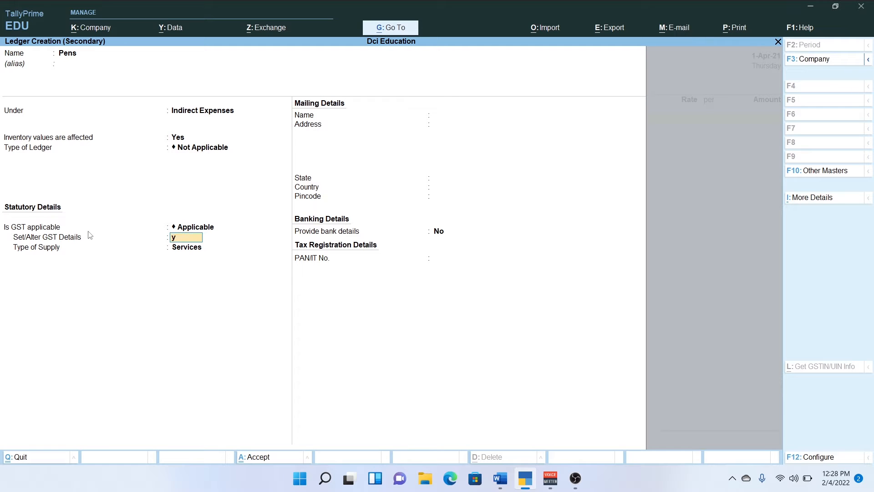
pyautogui.press('Return')
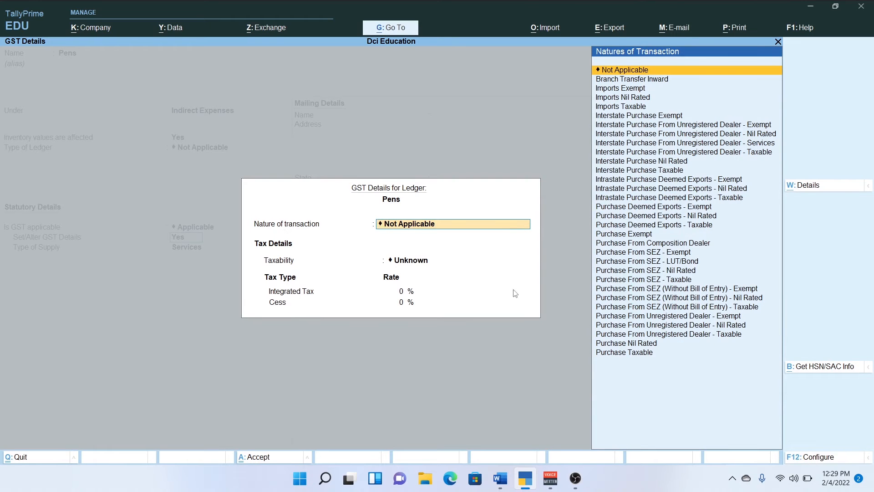
# Step: Review the purchase list in Word and examine the available natures of transaction for the Pens ledger
pyautogui.hotkey('alt', 'Tab')
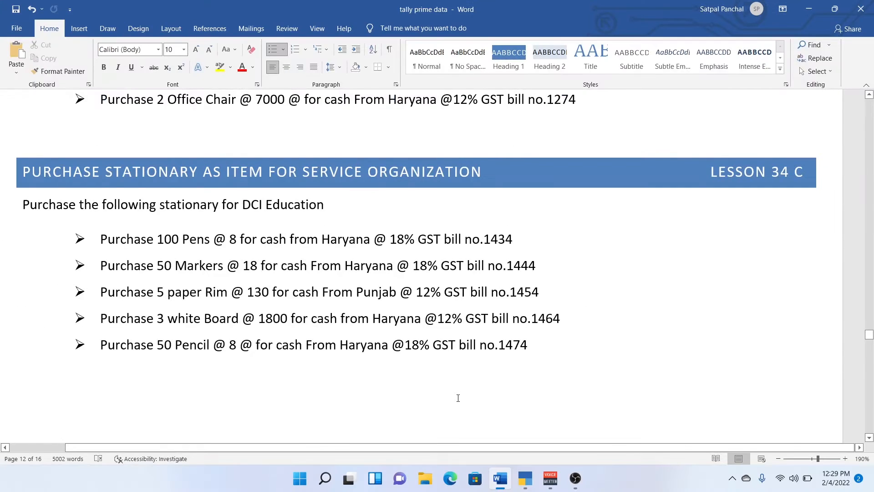
pyautogui.hotkey('alt', 'Tab')
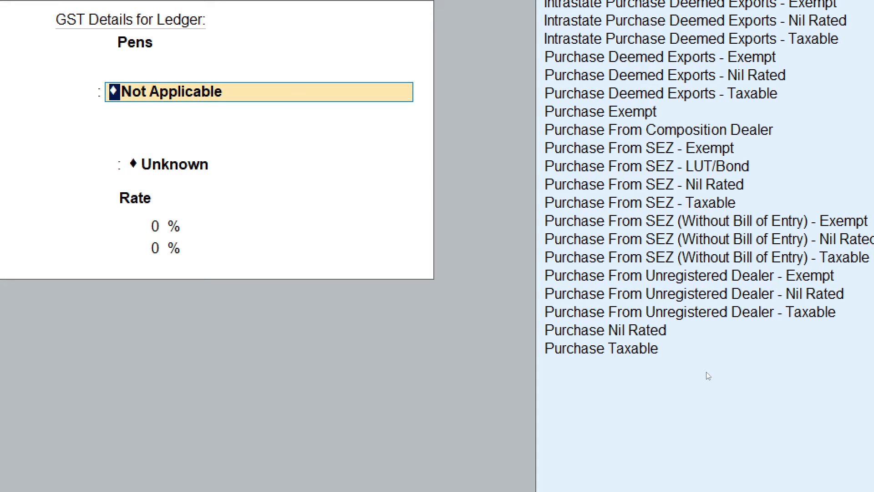
pyautogui.press('Down')
pyautogui.press('Down')
pyautogui.press('Down')
pyautogui.press('Down')
pyautogui.press('Down')
pyautogui.press('Down')
pyautogui.press('Down')
pyautogui.press('Down')
pyautogui.press('Down')
pyautogui.press('Down')
pyautogui.press('Down')
pyautogui.press('Down')
pyautogui.press('Down')
pyautogui.press('Down')
pyautogui.press('Down')
pyautogui.press('Down')
pyautogui.press('Down')
pyautogui.press('Down')
pyautogui.press('Down')
pyautogui.press('Down')
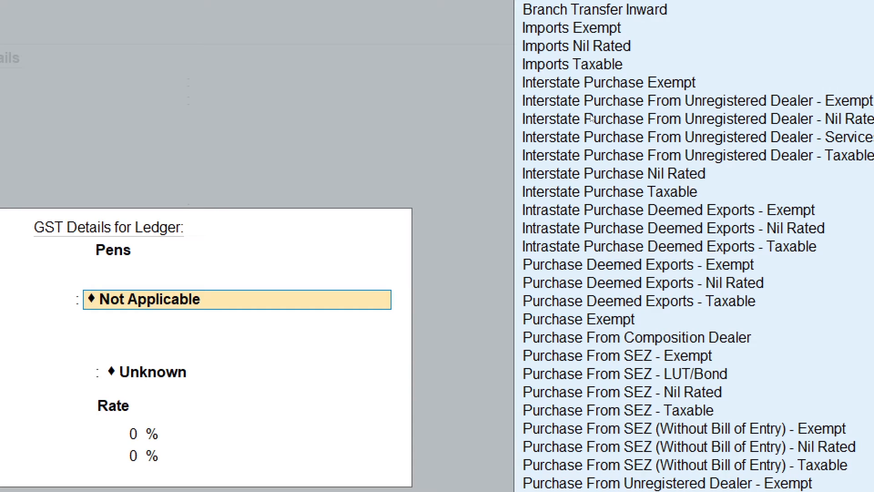
pyautogui.press('Up')
pyautogui.press('Up')
pyautogui.press('Up')
pyautogui.press('Up')
pyautogui.press('Up')
pyautogui.press('Up')
pyautogui.press('Up')
pyautogui.press('Up')
pyautogui.press('Up')
pyautogui.press('Up')
pyautogui.press('Up')
pyautogui.press('Up')
pyautogui.press('Up')
pyautogui.press('Up')
pyautogui.press('Up')
pyautogui.press('Up')
pyautogui.press('Up')
pyautogui.press('Up')
pyautogui.press('Up')
pyautogui.press('Up')
pyautogui.press('Up')
pyautogui.press('Up')
pyautogui.press('Up')
# Step: Set the nature of transaction in the Pens ledger's GST details to Purchase Taxable
pyautogui.press('Down')
pyautogui.press('Down')
pyautogui.press('Down')
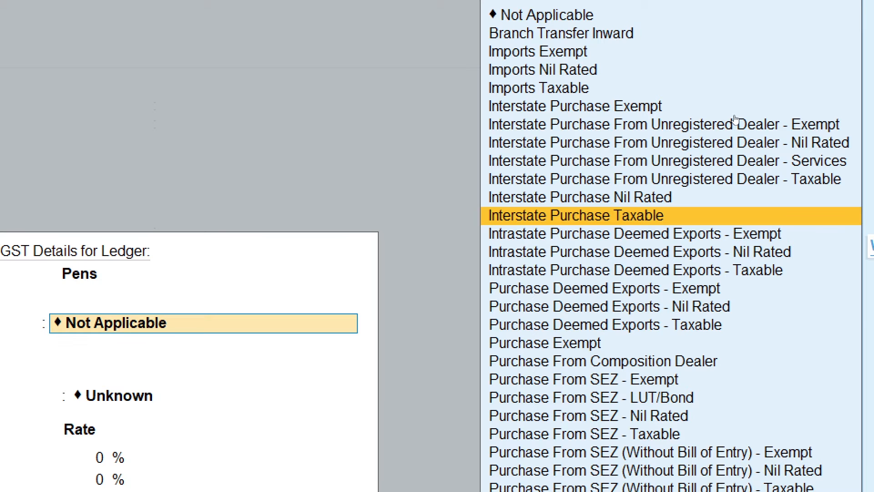
pyautogui.press('Down')
pyautogui.press('Down')
pyautogui.press('Down')
pyautogui.press('Down')
pyautogui.press('Down')
pyautogui.press('Down')
pyautogui.press('Down')
pyautogui.press('Down')
pyautogui.press('Down')
pyautogui.press('Down')
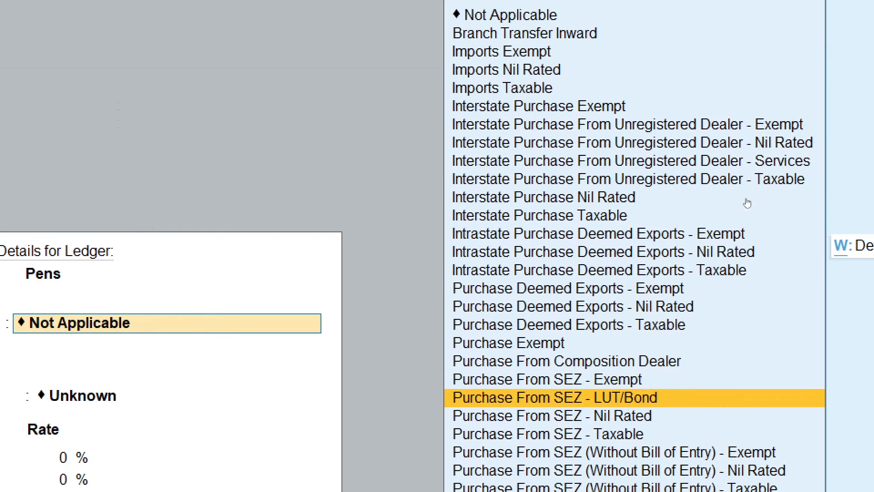
pyautogui.press('Down')
pyautogui.press('Down')
pyautogui.press('Down')
pyautogui.press('Down')
pyautogui.press('Down')
pyautogui.press('Down')
pyautogui.press('Down')
pyautogui.press('Down')
pyautogui.press('Down')
pyautogui.press('Down')
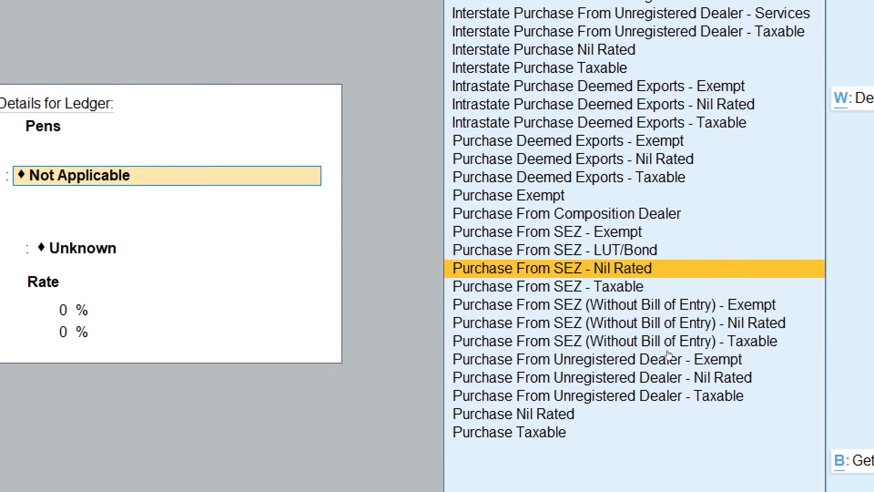
pyautogui.press('Return')
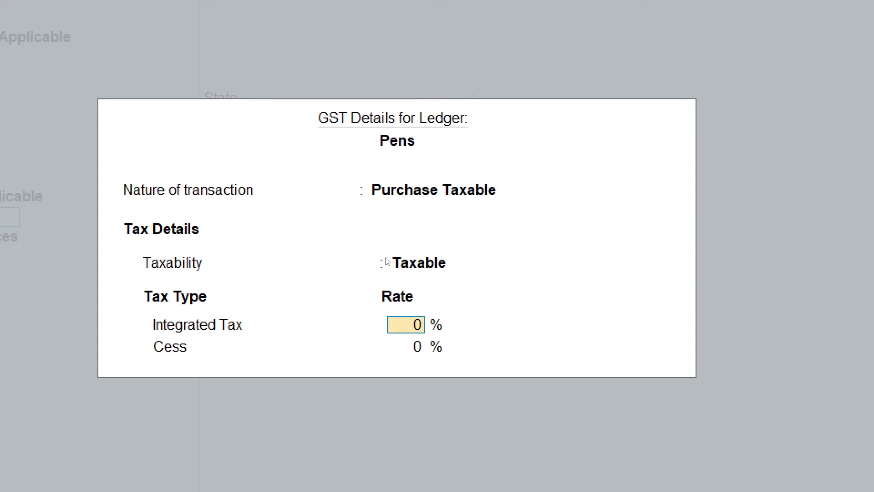
# Step: Set the integrated tax rate to 18% and keep cess at 0% in the Pens ledger's GST details
pyautogui.press('BackSpace')
pyautogui.press('Return')
pyautogui.write('18')
pyautogui.press('Return')
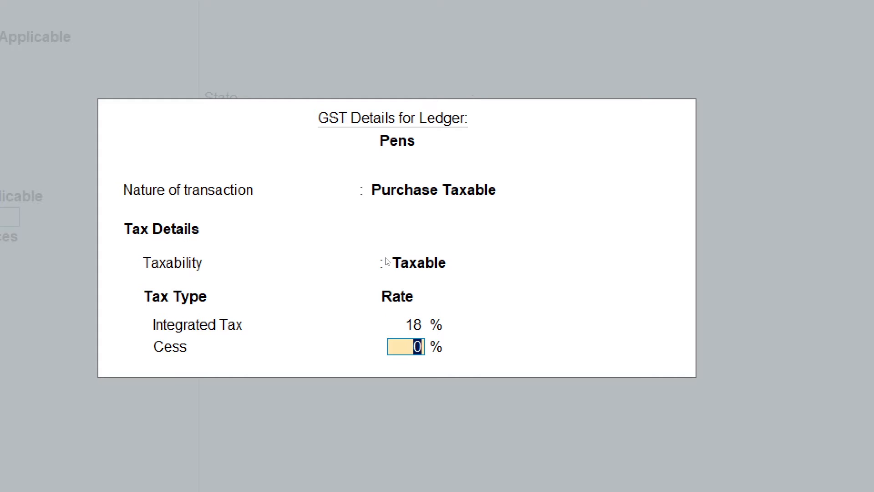
pyautogui.press('Return')
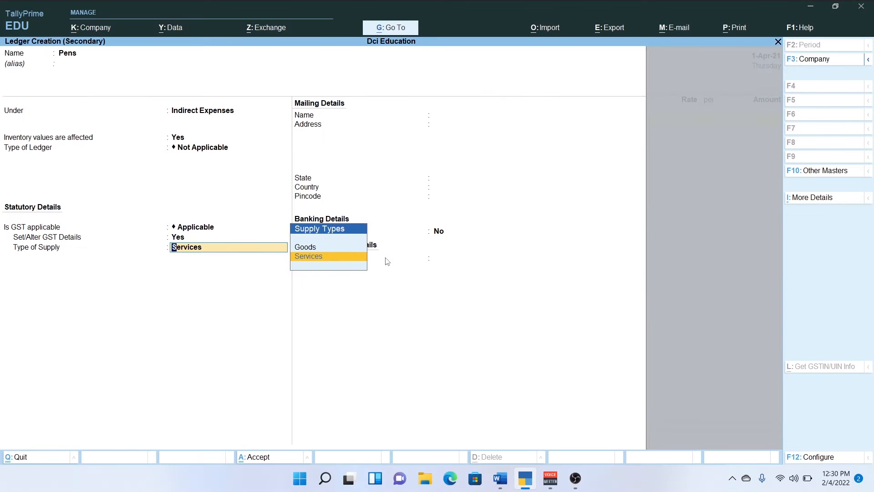
# Step: Set the Pens ledger's type of supply to Goods, save it, and leave its description blank in the voucher
pyautogui.press('Up')
pyautogui.press('Return')
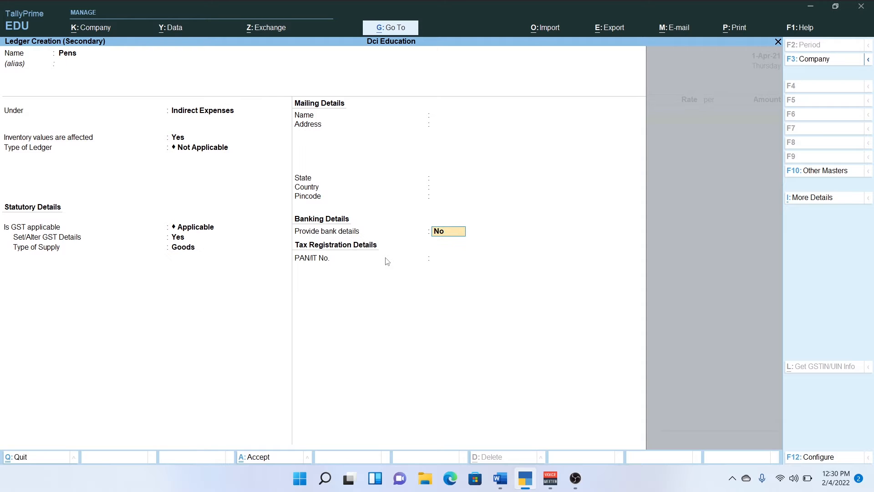
pyautogui.press('Return')
pyautogui.press('Return')
pyautogui.press('Return')
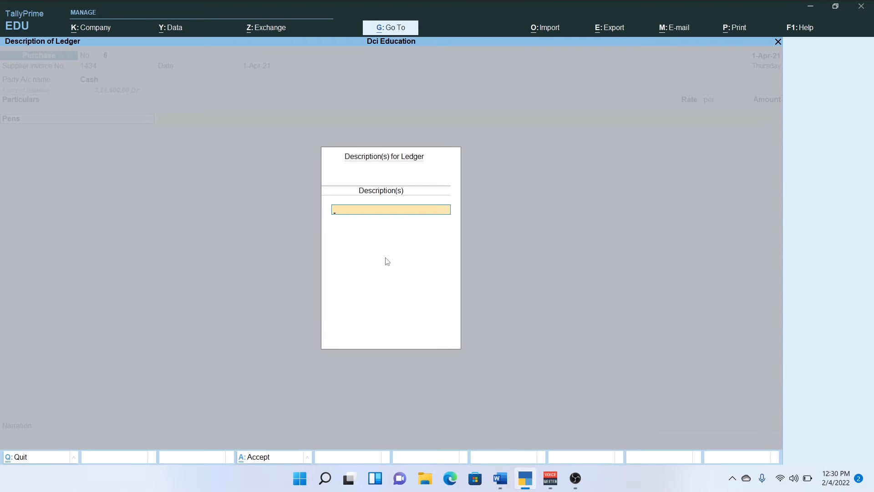
pyautogui.press('Return')
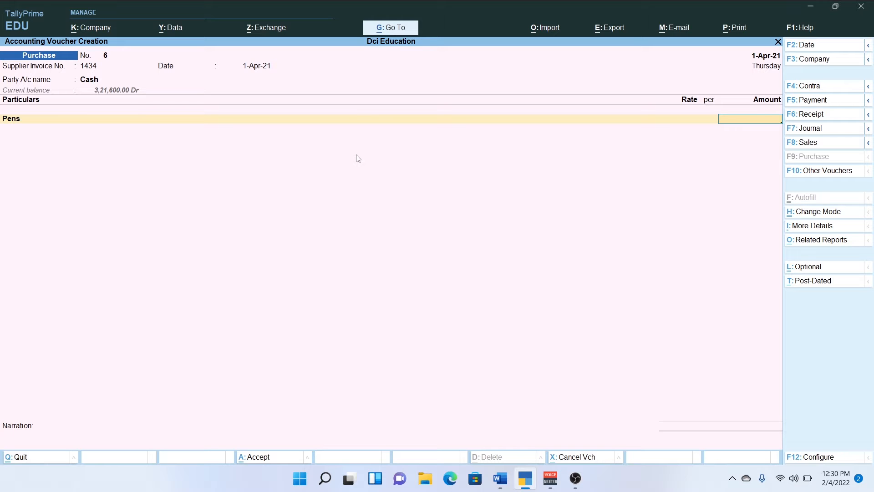
# Step: Check the pens quantity and rate in Word, and enter 800 as the Pens amount in the purchase voucher
pyautogui.hotkey('alt', 'Tab')
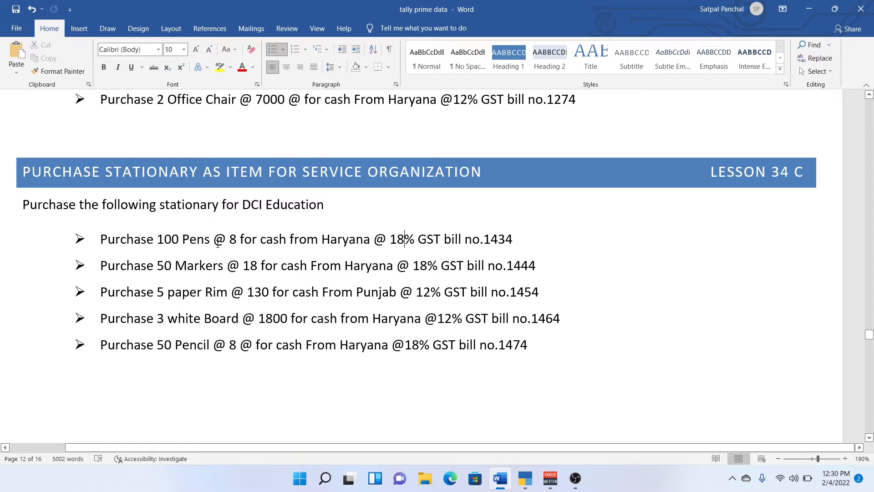
pyautogui.hotkey('alt', 'Tab')
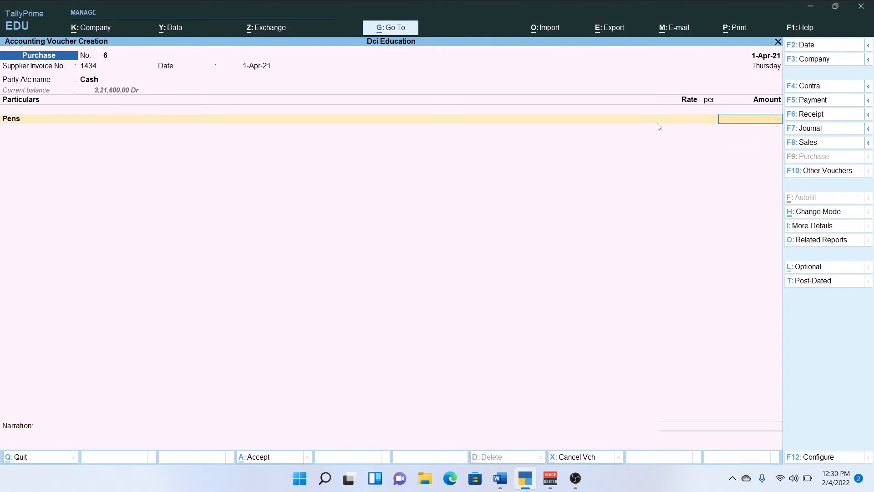
pyautogui.hotkey('alt', 'Tab')
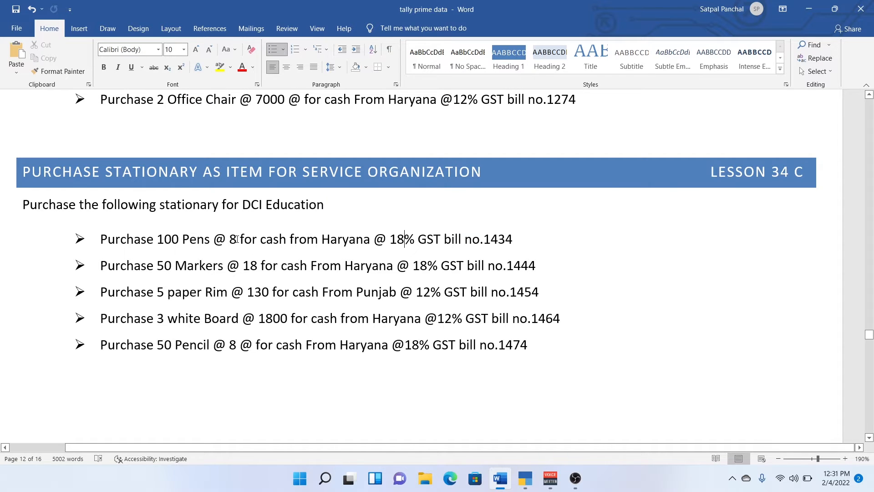
pyautogui.hotkey('alt', 'Tab')
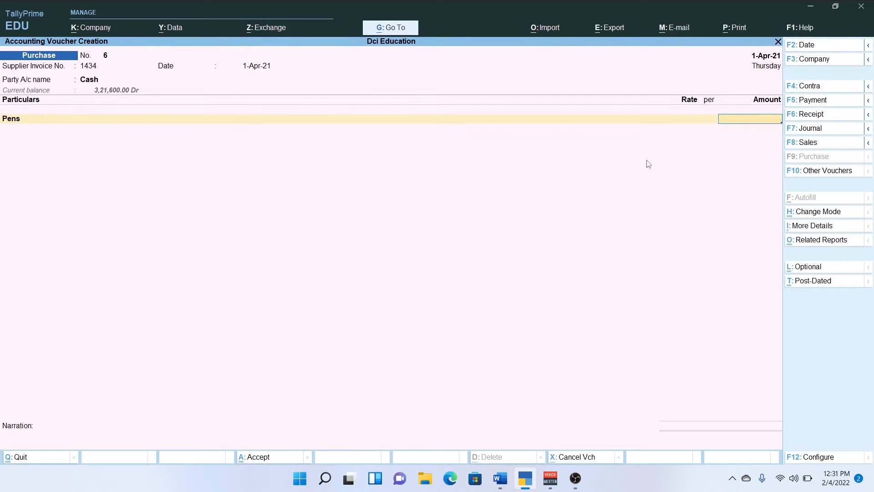
pyautogui.write('800')
pyautogui.press('Return')
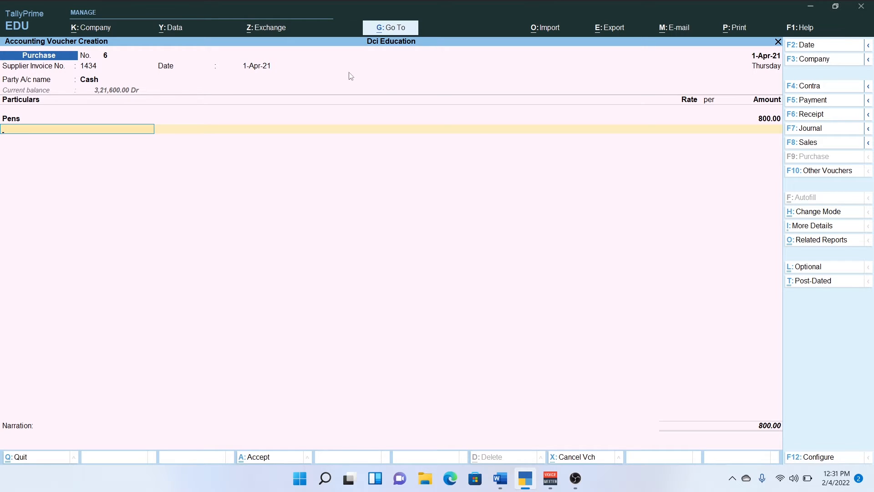
# Step: Add the Cgst and Sgst ledgers below Pens in the purchase voucher, with auto-calculated amounts and blank descriptions
pyautogui.write('C')
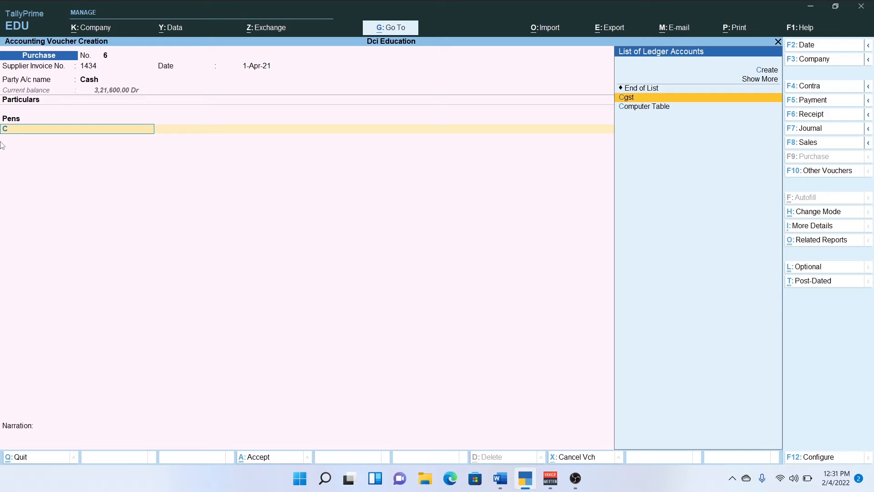
pyautogui.press('Return')
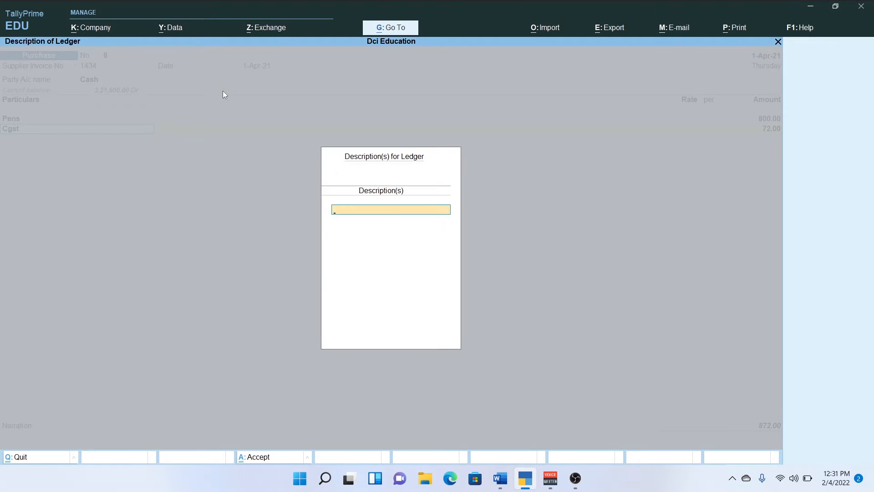
pyautogui.press('Return')
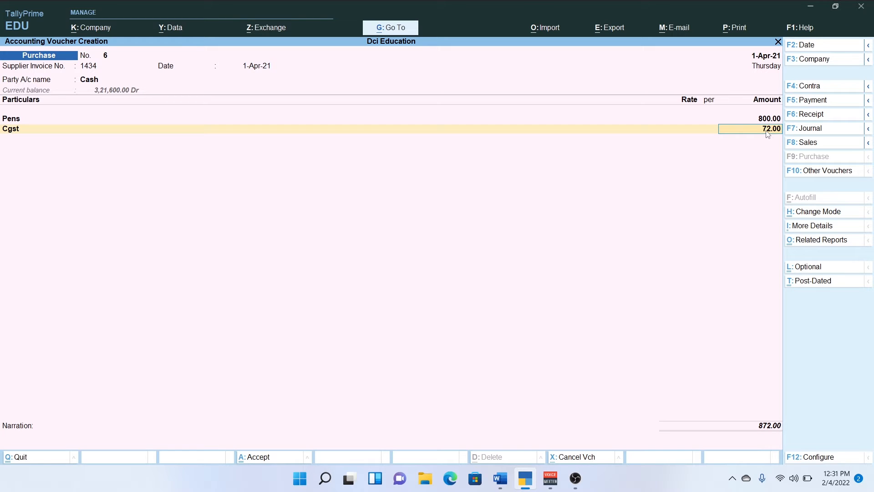
pyautogui.press('Return')
pyautogui.write('S')
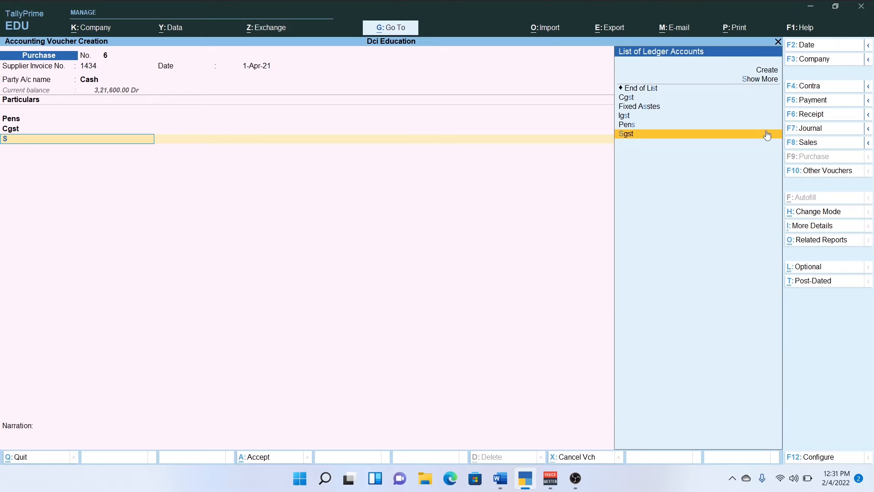
pyautogui.press('Return')
pyautogui.press('Return')
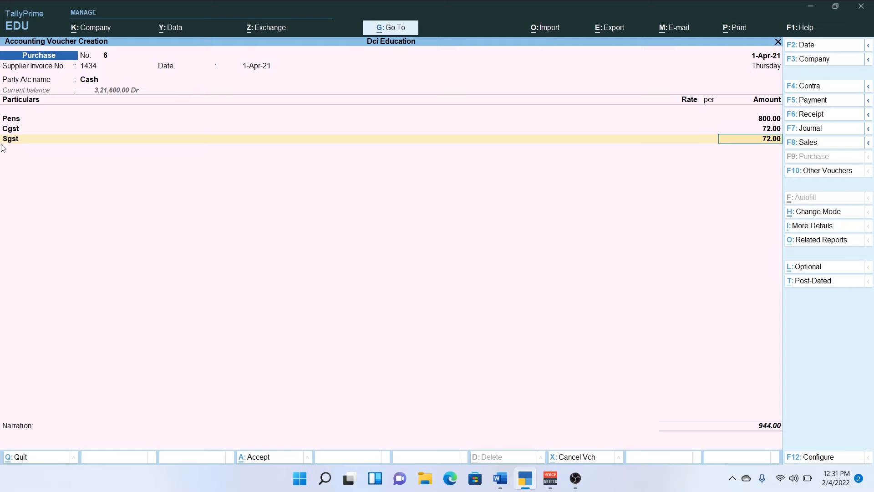
# Step: Review the stationery purchase list in Word and quit the purchase voucher without saving it
pyautogui.hotkey('alt', 'Tab')
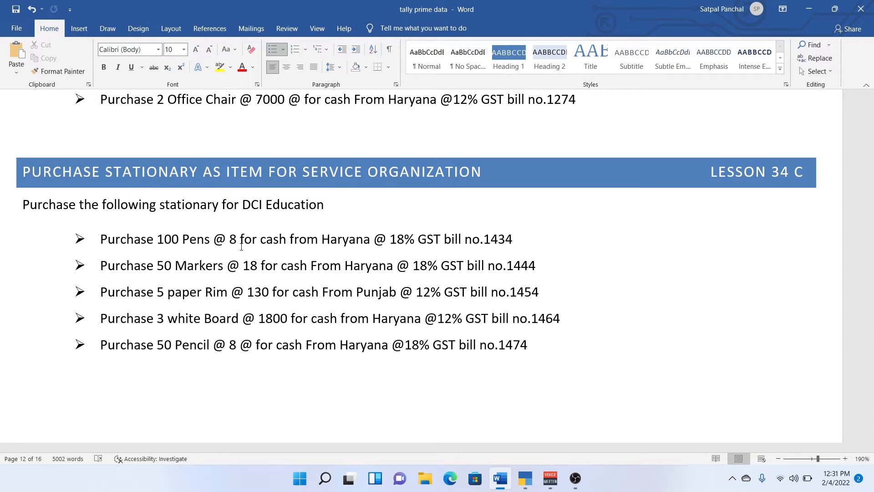
pyautogui.hotkey('alt', 'Tab')
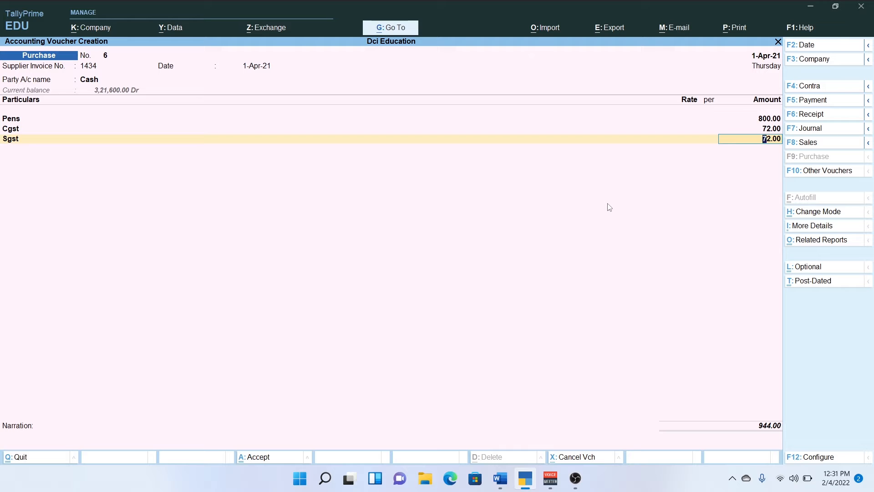
pyautogui.press('Escape')
pyautogui.press('Escape')
pyautogui.press('y')
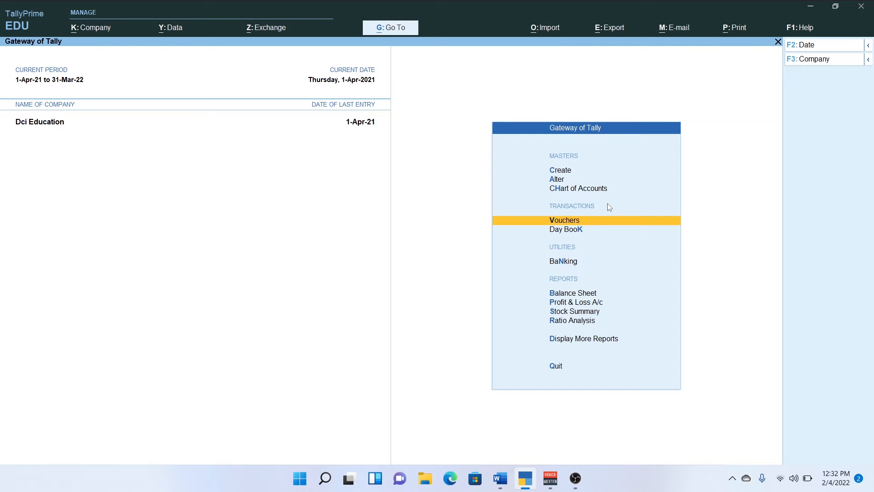
pyautogui.hotkey('alt', 'Tab')
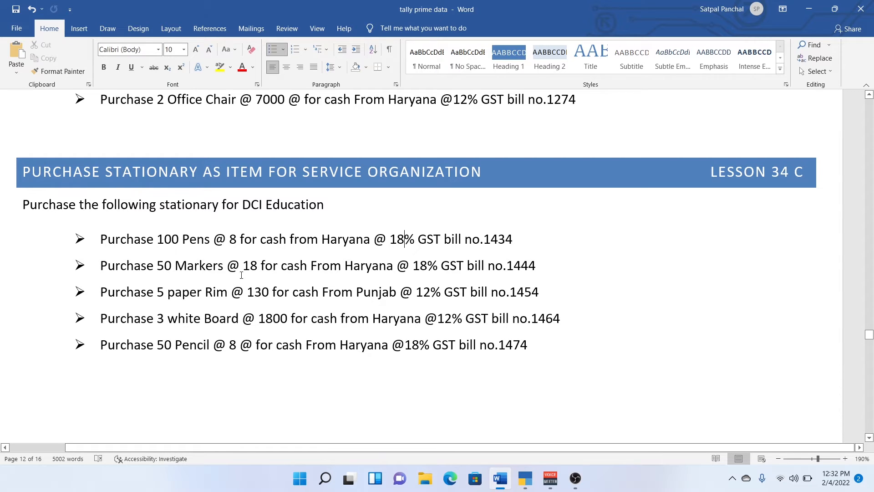
pyautogui.hotkey('alt', 'Tab')
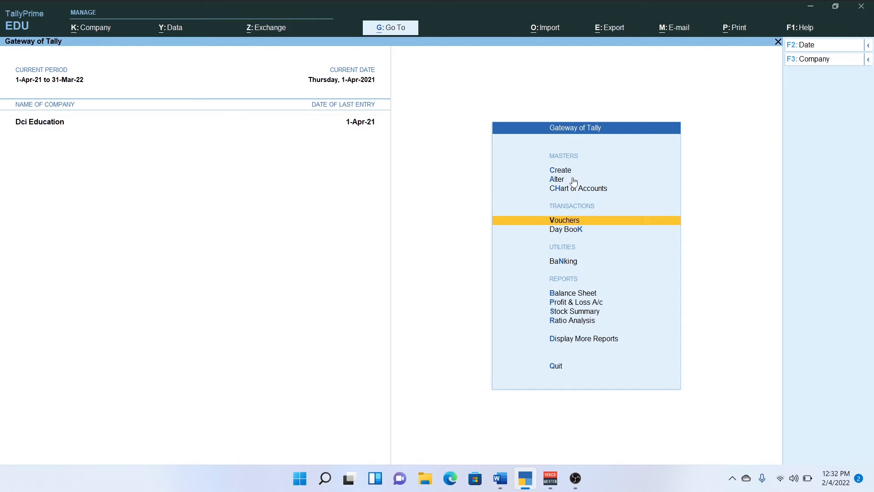
# Step: Start a new ledger master named Stationary, without an alias, under the Indirect Expenses group
pyautogui.press('Up')
pyautogui.press('Up')
pyautogui.press('Up')
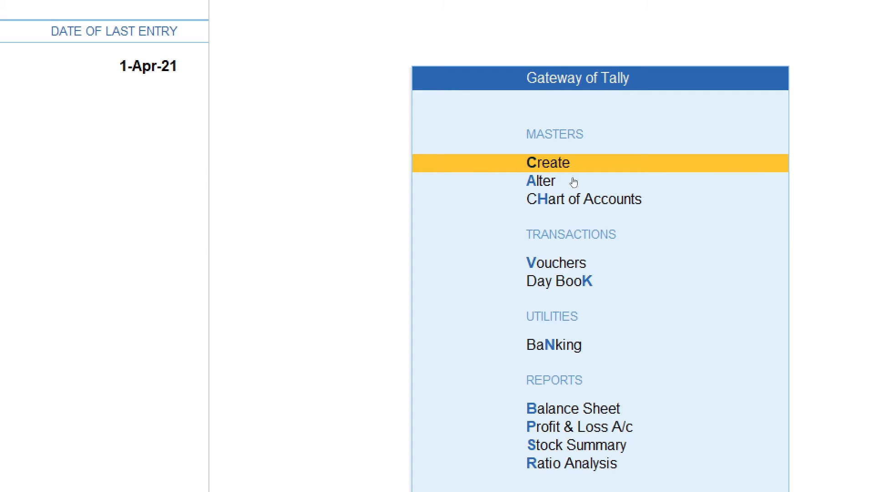
pyautogui.press('Return')
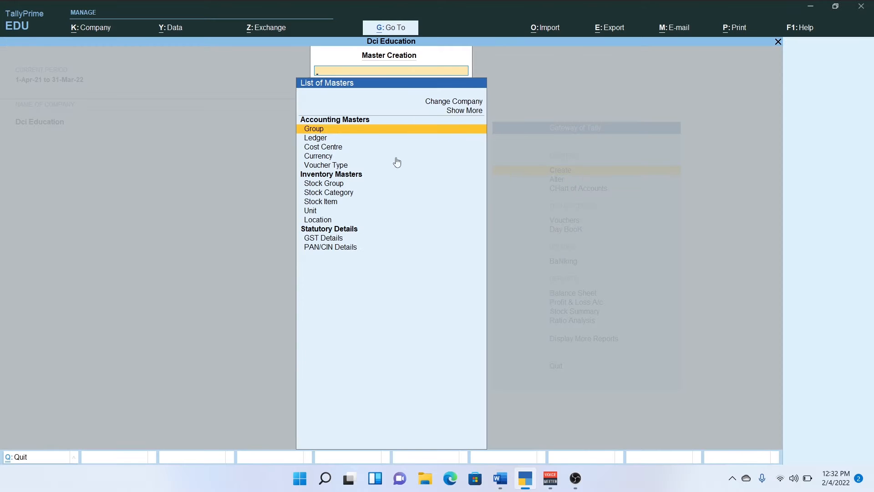
pyautogui.press('Down')
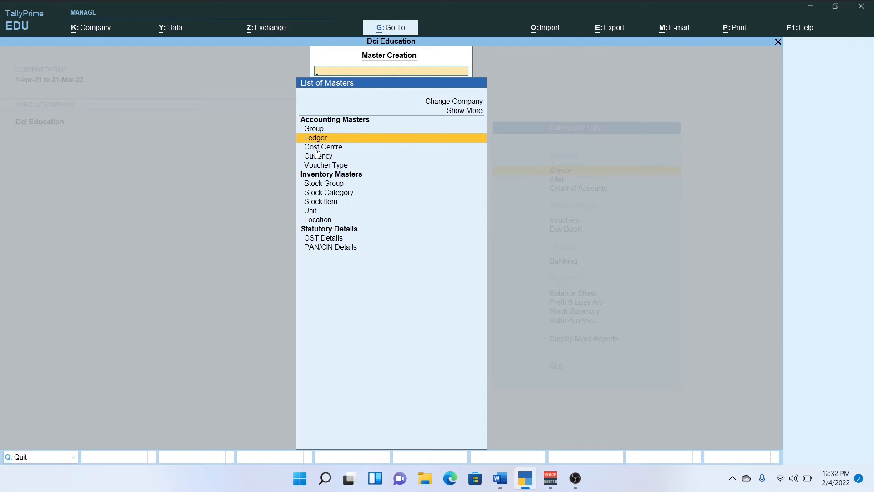
pyautogui.press('Return')
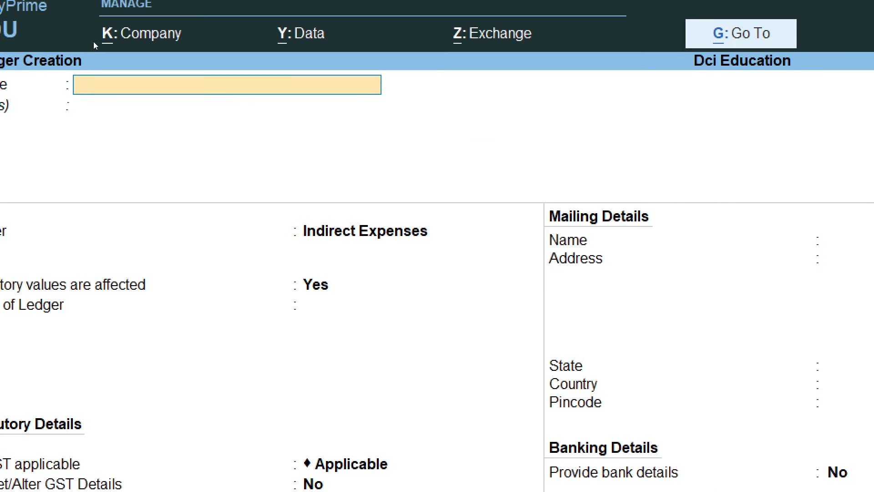
pyautogui.write('Station')
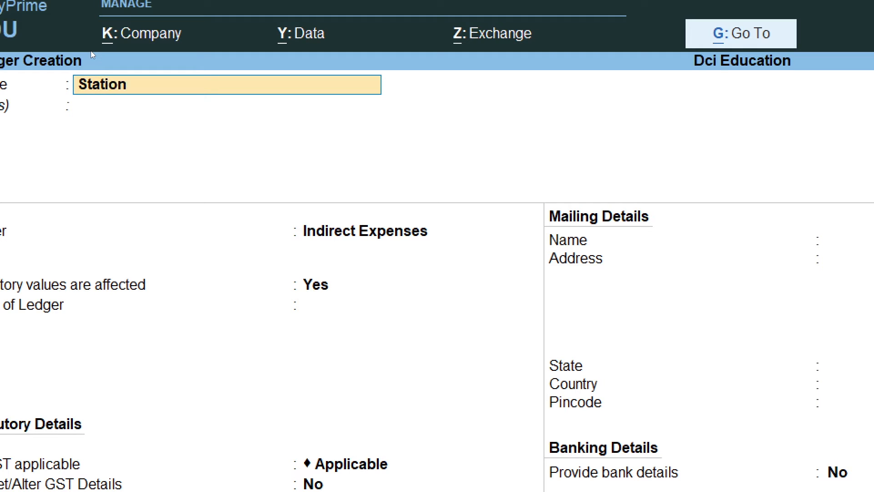
pyautogui.write('ary')
pyautogui.press('Return')
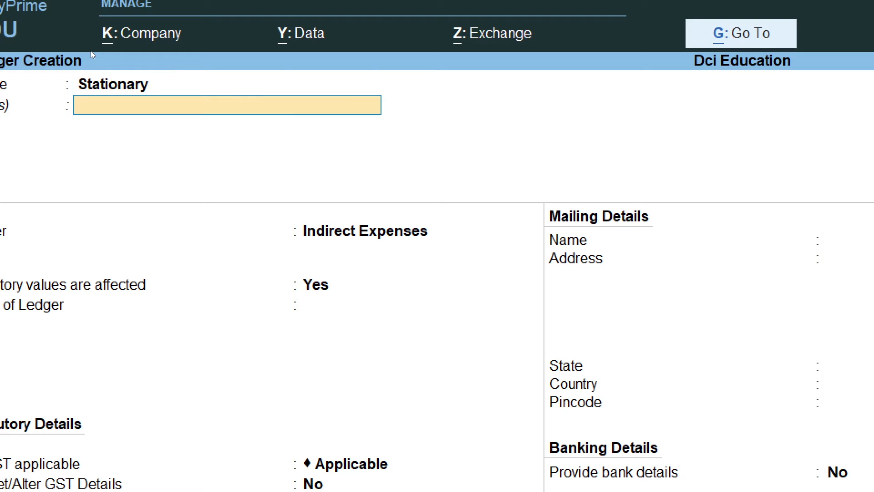
pyautogui.press('Return')
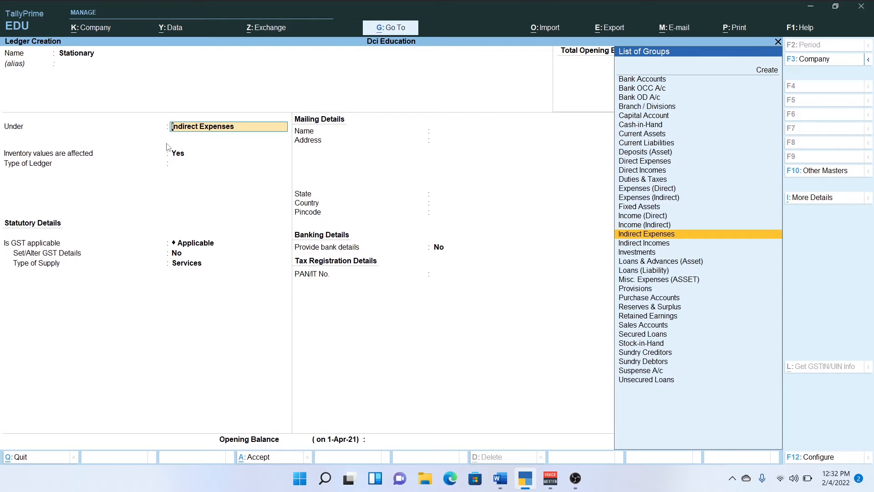
pyautogui.press('Return')
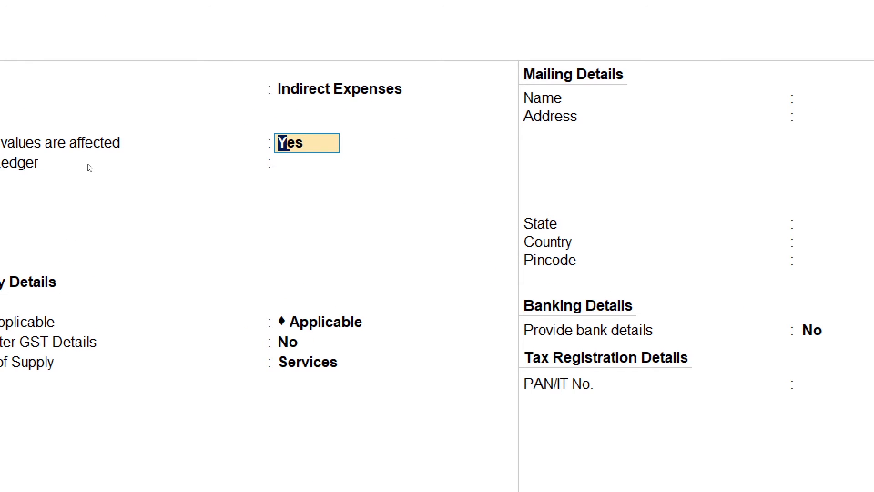
# Step: Set inventory values affected to Yes and the type of ledger to Not Applicable for the Stationary ledger
pyautogui.write('no')
pyautogui.press('Return')
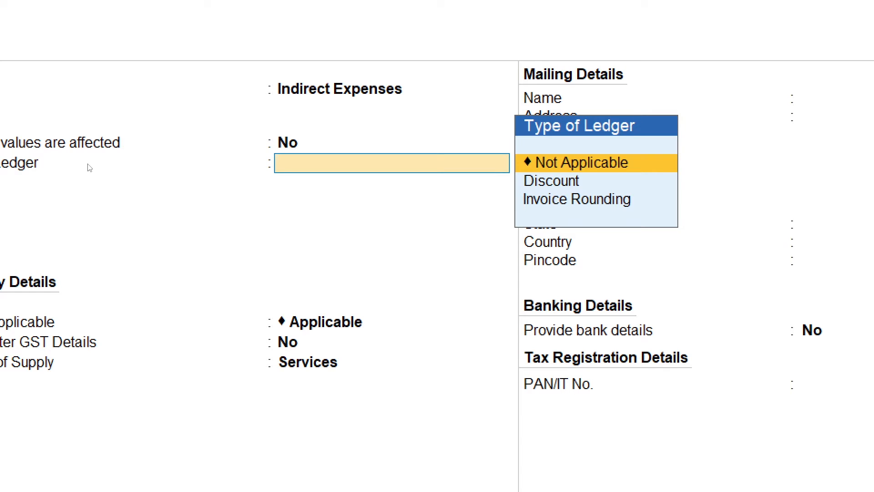
pyautogui.press('BackSpace')
pyautogui.write('y')
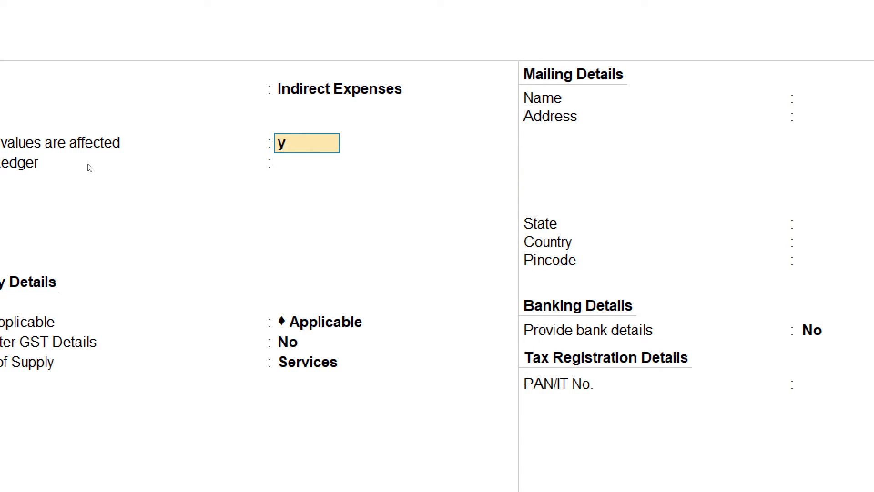
pyautogui.press('Return')
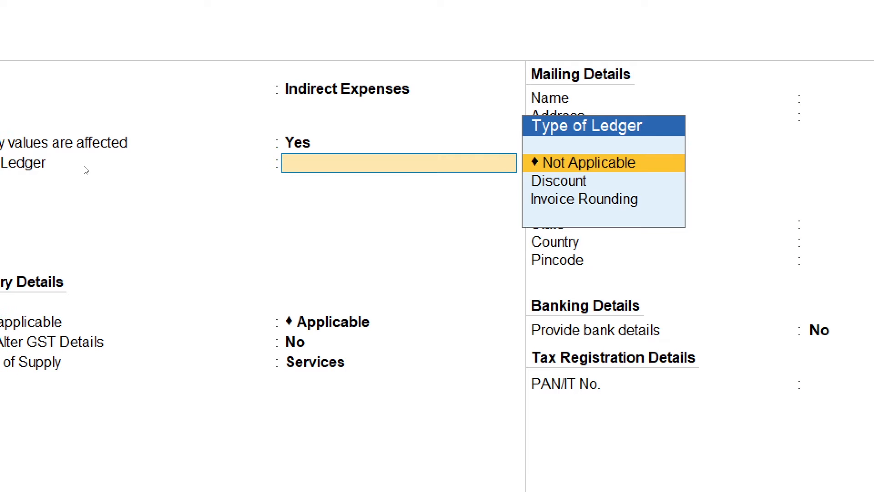
pyautogui.press('Return')
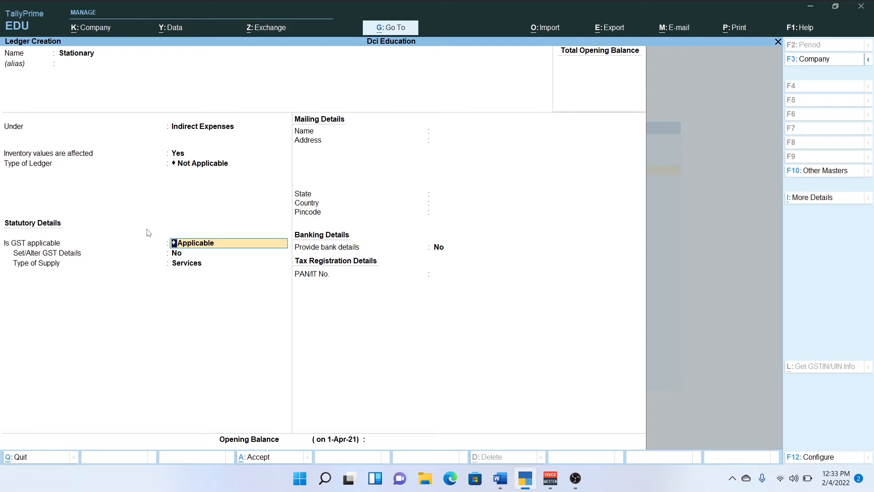
# Step: Keep GST applicable without altering GST details for the Stationary ledger, and set its type of supply to Goods
pyautogui.press('Return')
pyautogui.press('Return')
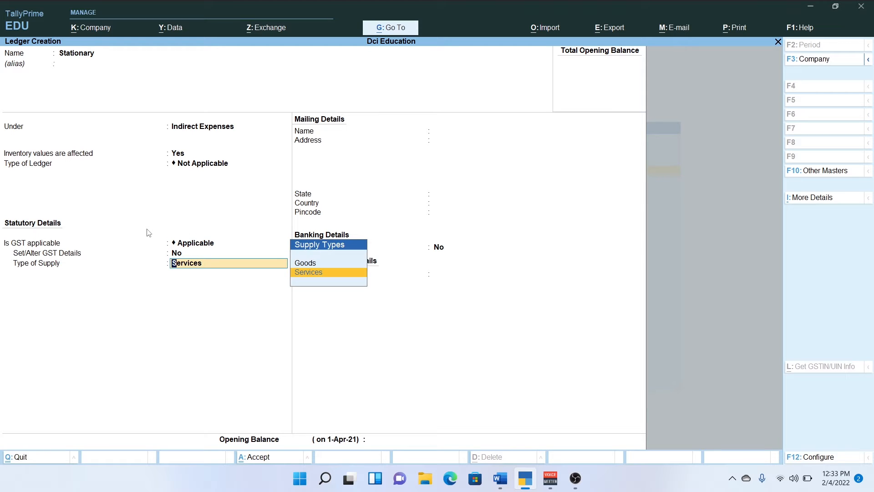
pyautogui.press('Up')
pyautogui.press('Return')
pyautogui.press('Return')
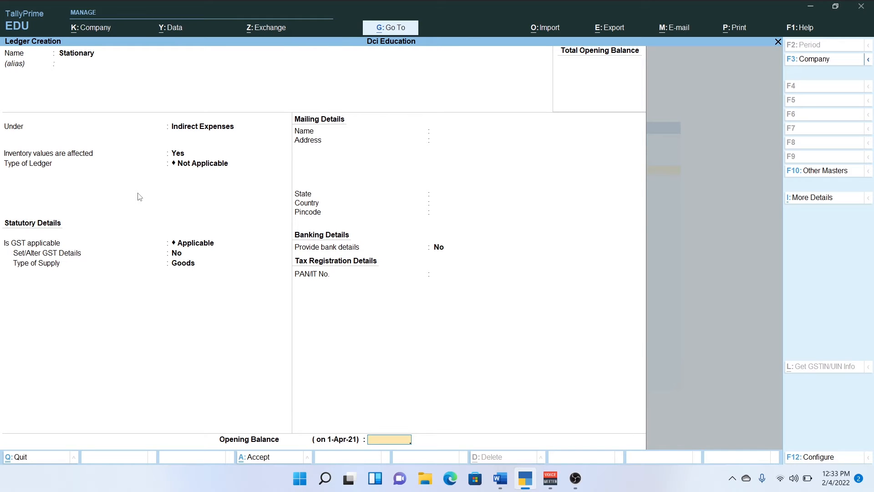
# Step: Check in the ledger configuration whether inventory allocations for ledgers are enabled, and leave the settings as they are
pyautogui.press('F12')
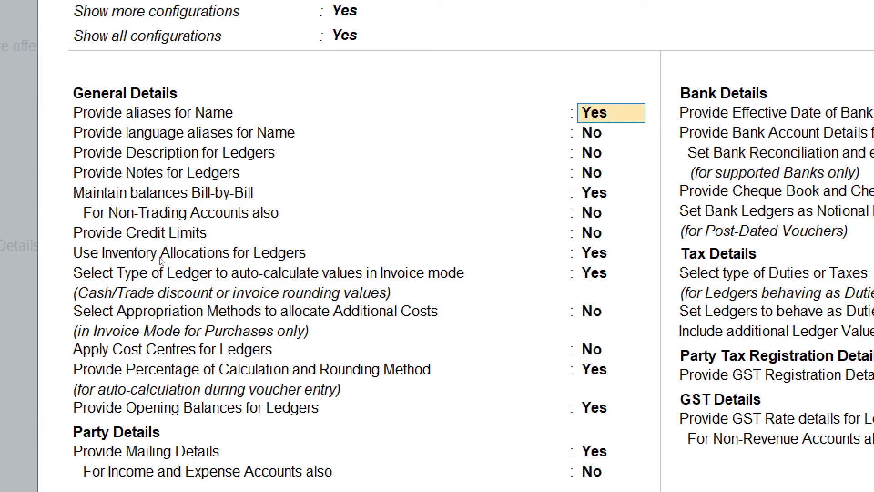
pyautogui.press('Down')
pyautogui.press('Down')
pyautogui.press('Down')
pyautogui.press('Down')
pyautogui.press('Down')
pyautogui.press('Down')
pyautogui.press('Down')
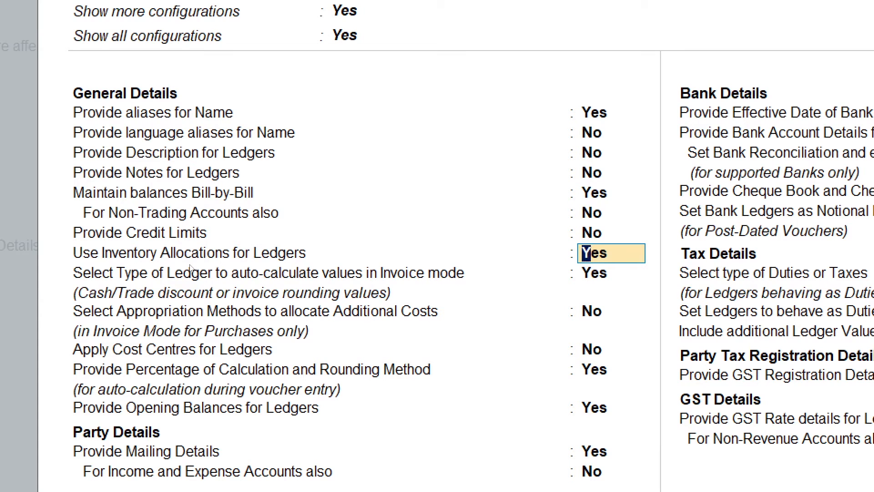
pyautogui.press('Escape')
# Step: Quit the unsaved Stationary ledger and go back to the Gateway of Tally
pyautogui.press('Escape')
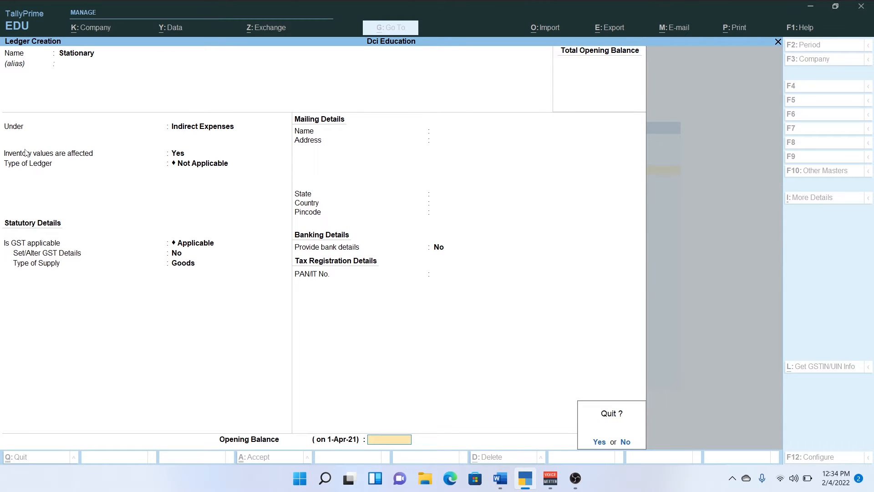
pyautogui.press('y')
pyautogui.press('Return')
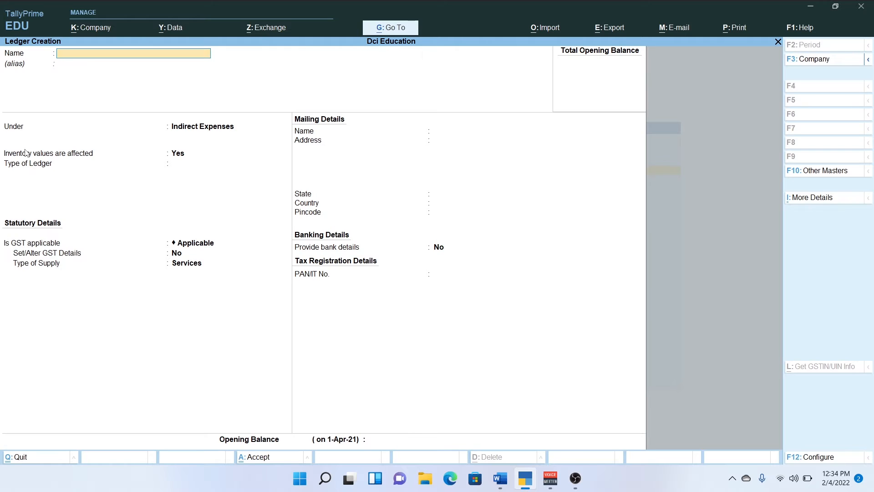
pyautogui.press('Escape')
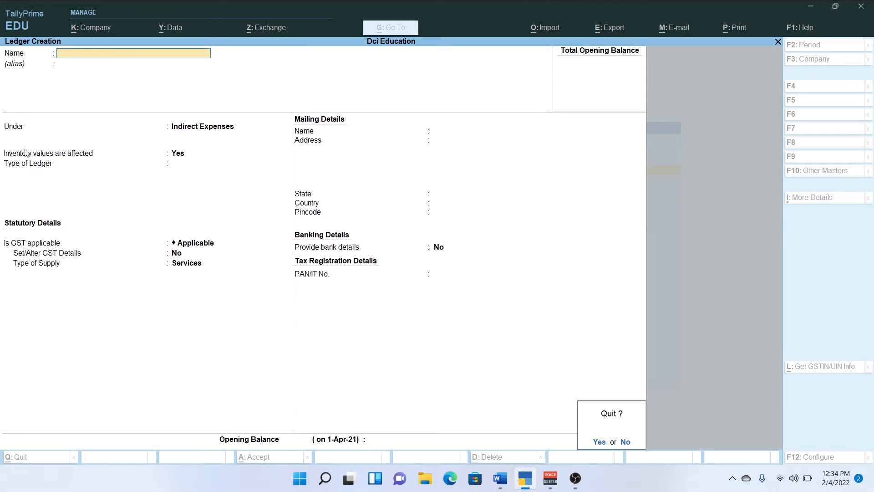
pyautogui.press('y')
pyautogui.press('Down')
pyautogui.press('Escape')
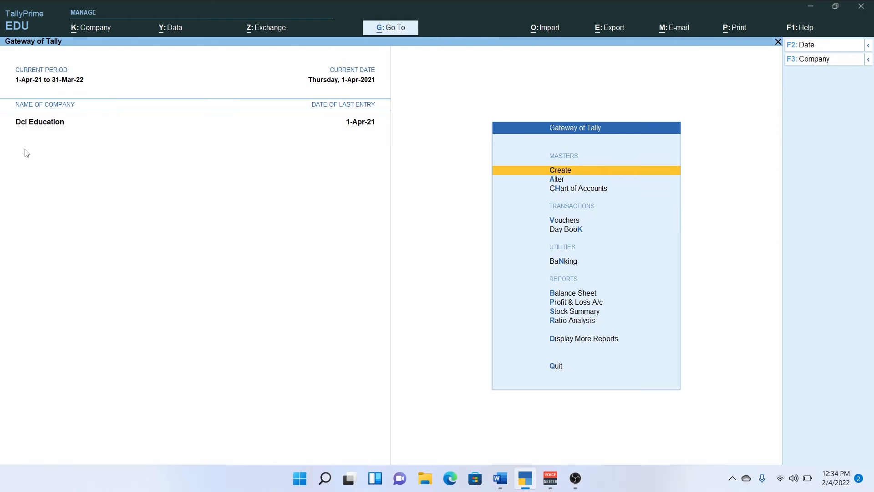
# Step: Check the list of ledgers available for alteration for an existing Stationary ledger
pyautogui.press('Down')
pyautogui.press('Return')
pyautogui.press('Down')
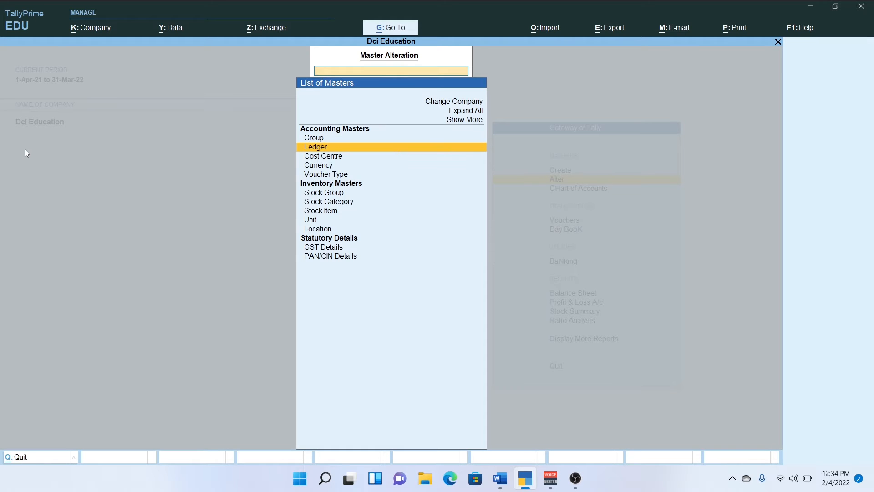
pyautogui.press('Return')
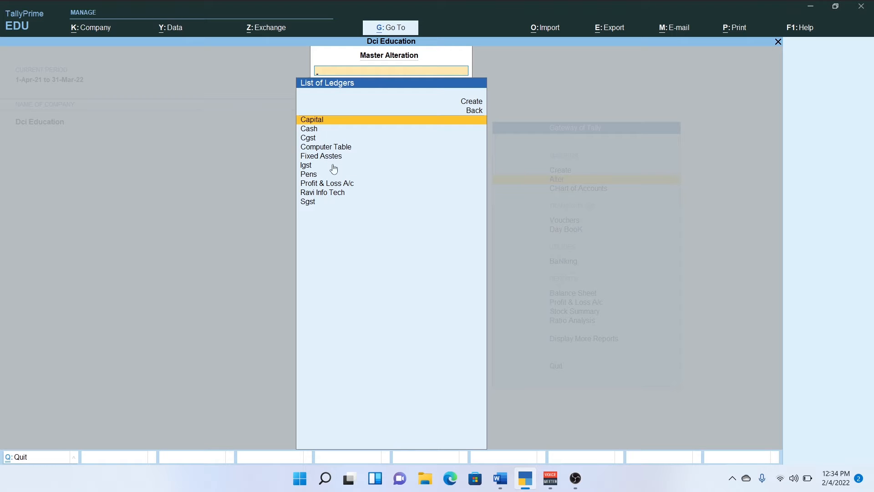
pyautogui.press('Escape')
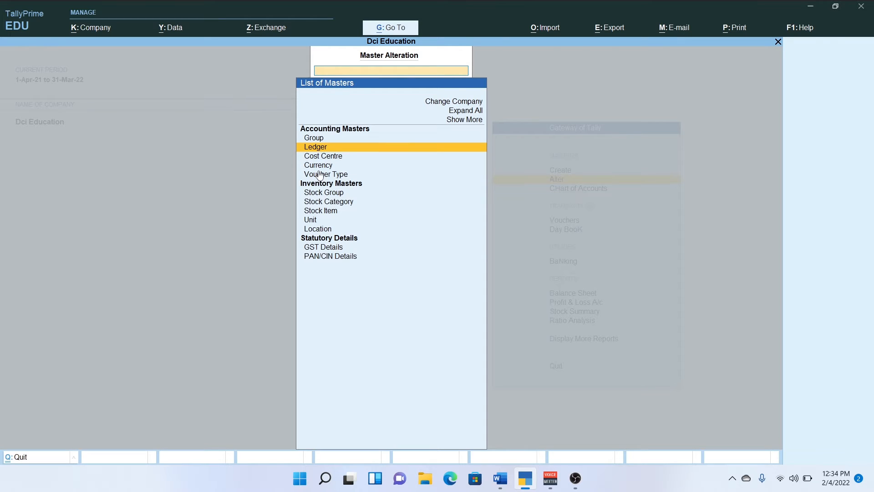
pyautogui.press('Escape')
pyautogui.press('Up')
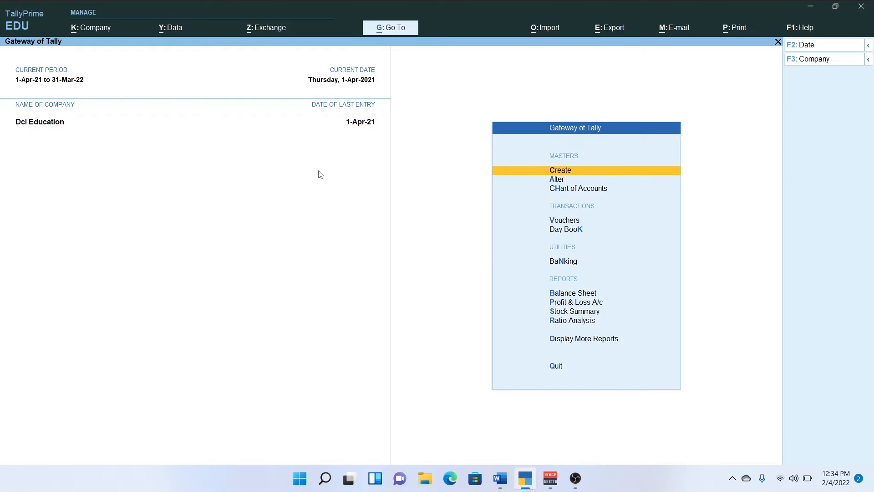
# Step: Start a Stationary ledger without an alias under Indirect Expenses, with inventory values affected set to Yes and type of ledger Not Applicable
pyautogui.press('Return')
pyautogui.press('Down')
pyautogui.press('Return')
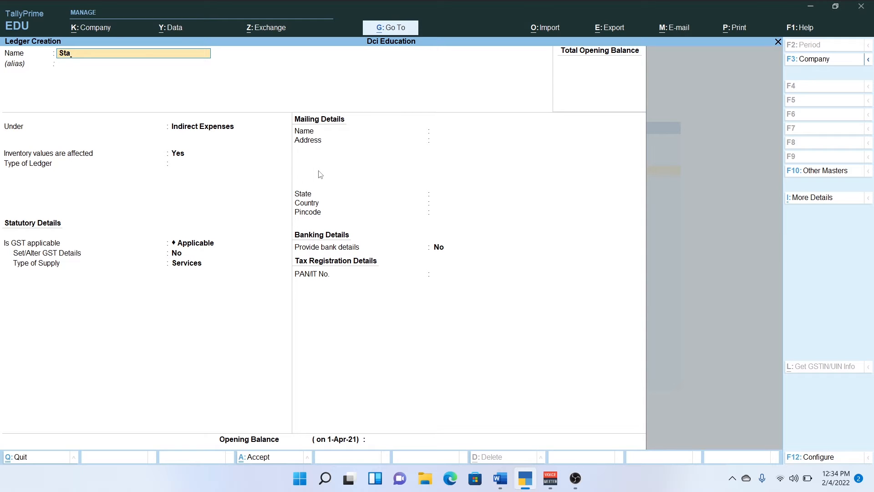
pyautogui.write('Stationary')
pyautogui.press('Return')
pyautogui.press('Return')
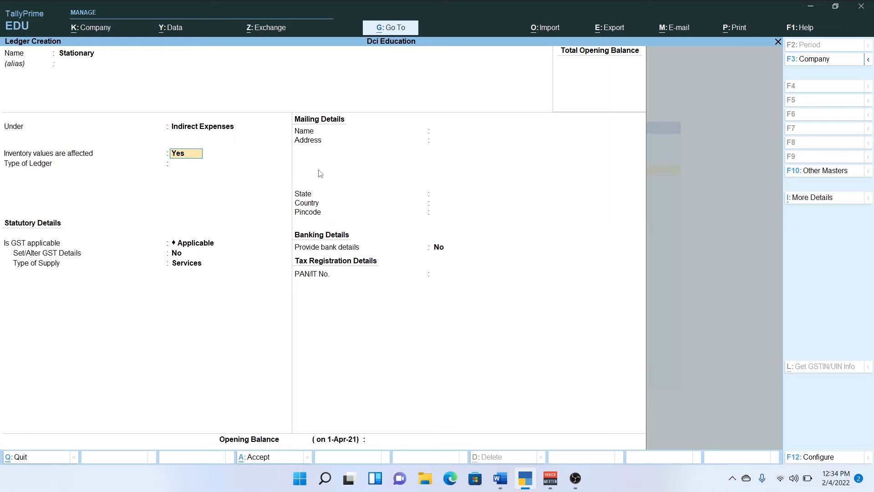
pyautogui.press('Return')
pyautogui.press('Return')
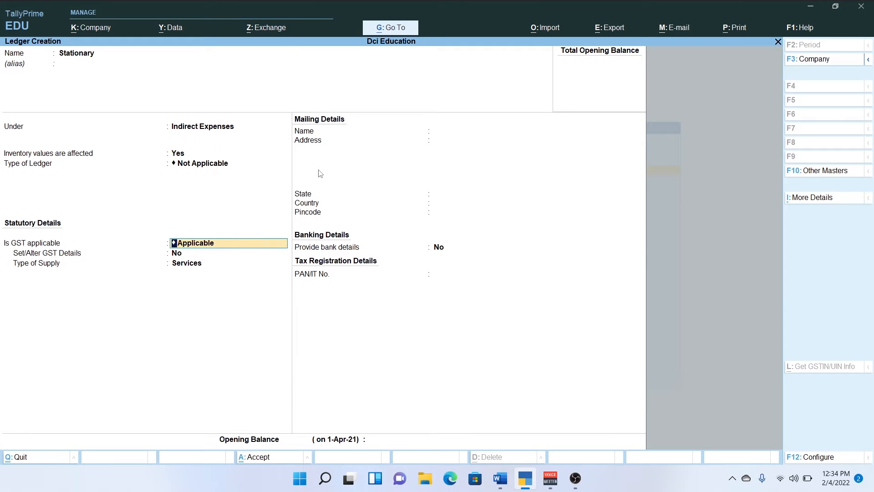
# Step: Keep GST applicable without altering GST details, set the type of supply to Goods, and save the Stationary ledger
pyautogui.press('Return')
pyautogui.press('Return')
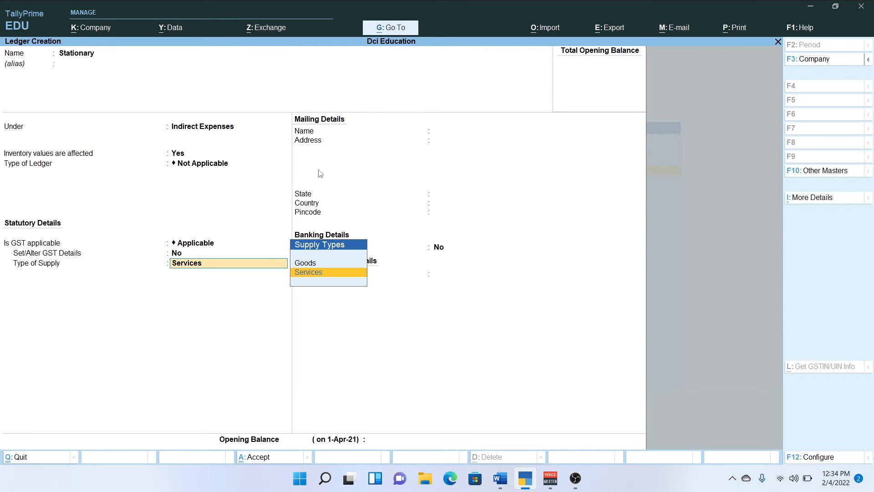
pyautogui.press('Up')
pyautogui.press('Return')
pyautogui.press('Return')
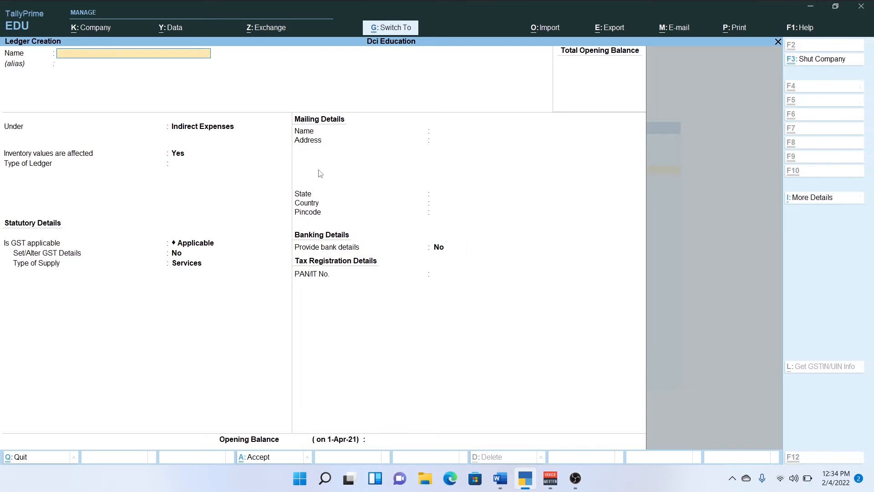
# Step: Leave ledger creation and start a new stock item master
pyautogui.press('Escape')
pyautogui.press('Escape')
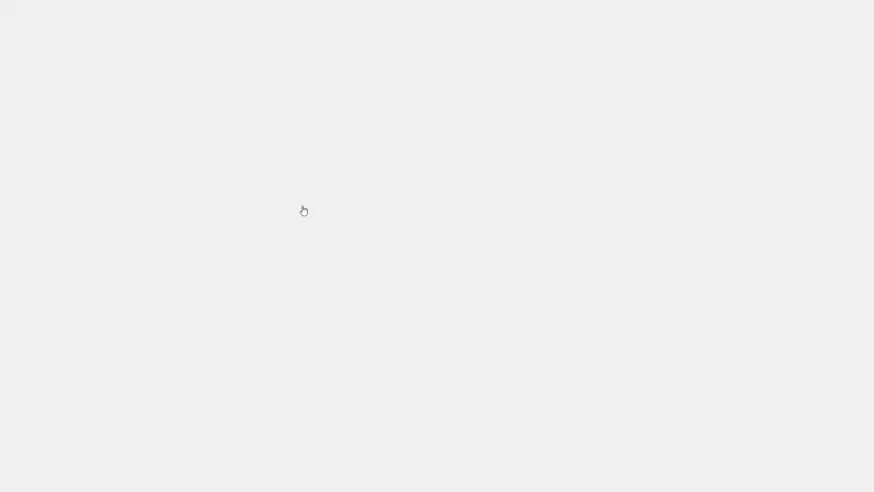
pyautogui.press('Down')
pyautogui.press('Down')
pyautogui.press('Down')
pyautogui.press('Down')
pyautogui.press('Down')
pyautogui.press('Down')
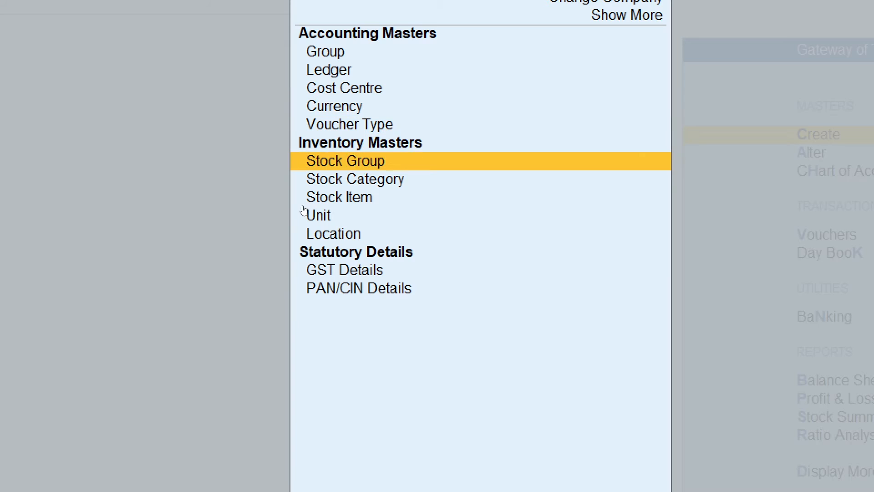
pyautogui.press('Return')
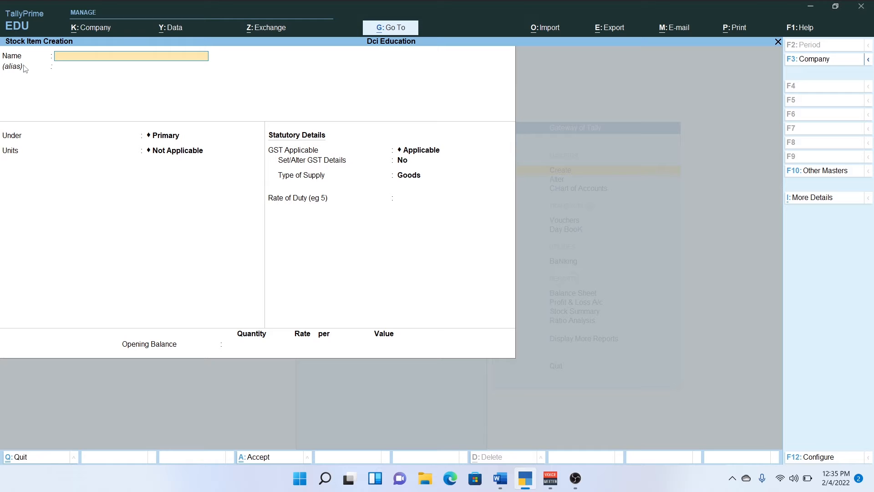
# Step: Check the stationery list in Word and name the stock item Pens, without an alias, under Primary with nos as its unit
pyautogui.hotkey('alt', 'Tab')
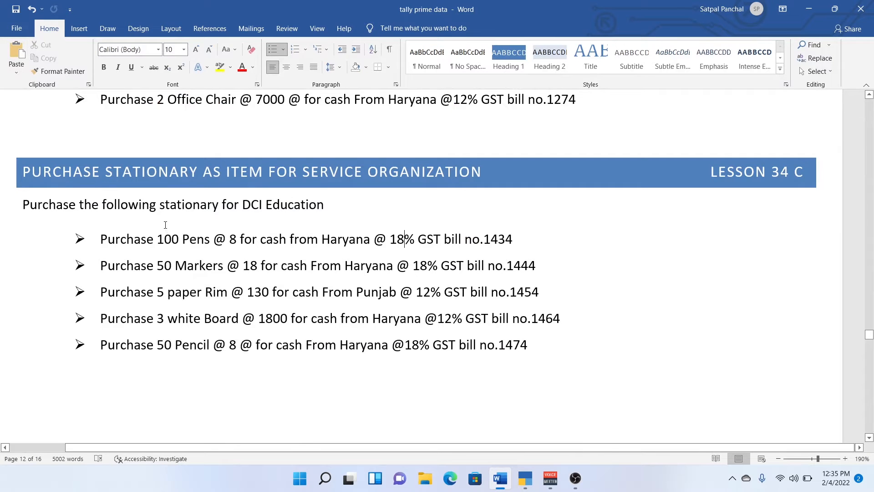
pyautogui.hotkey('alt', 'Tab')
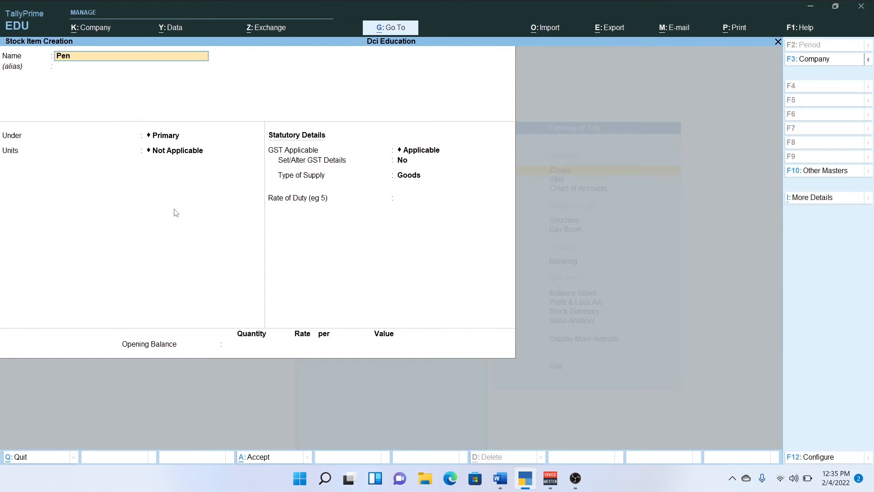
pyautogui.press('Return')
pyautogui.press('Return')
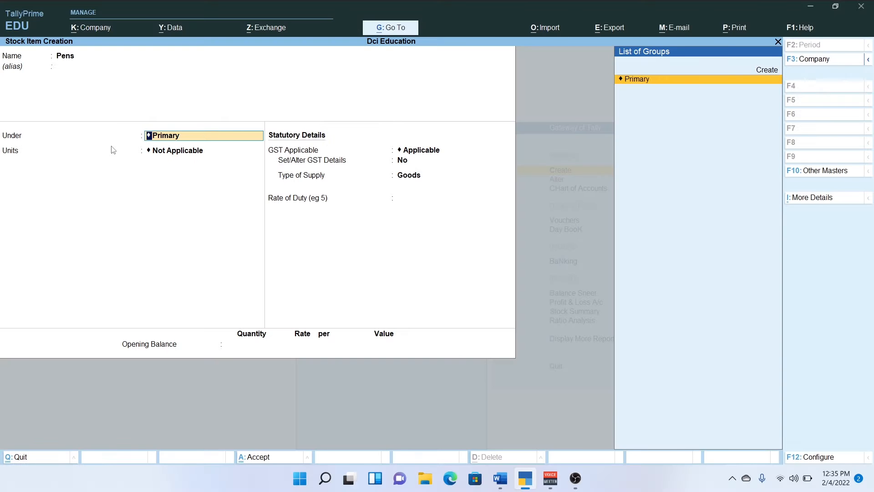
pyautogui.press('Return')
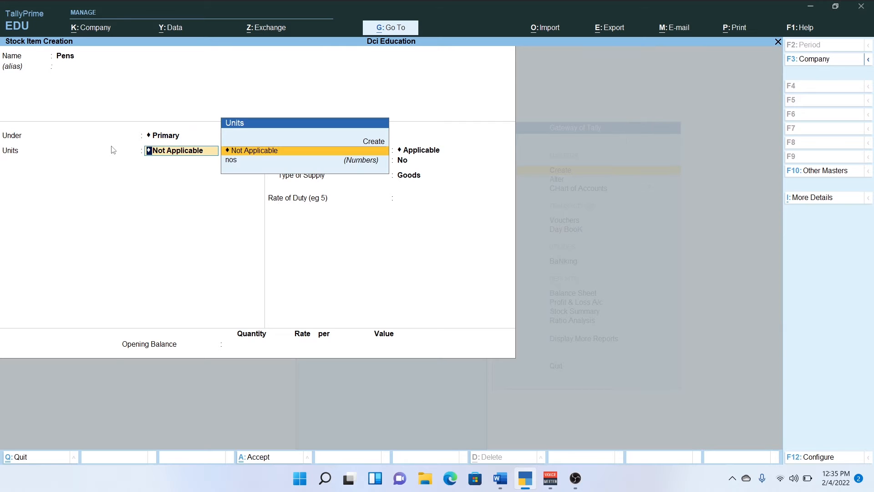
pyautogui.press('Down')
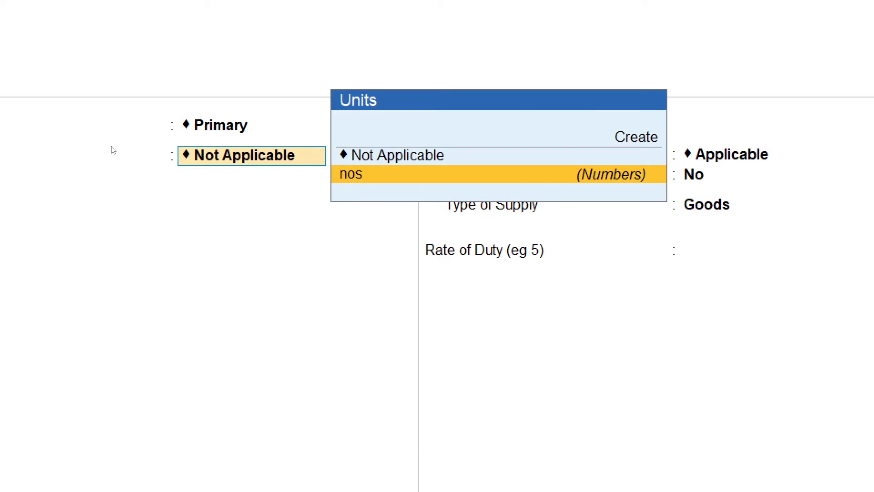
pyautogui.press('Return')
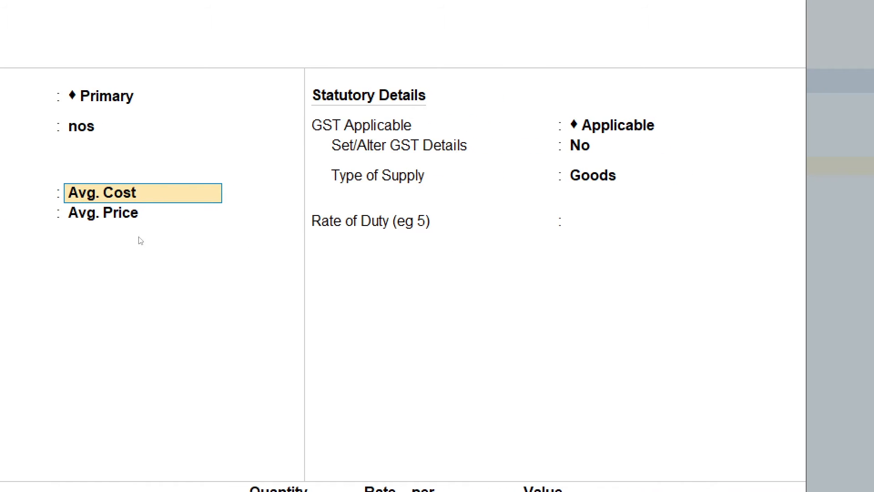
# Step: Set the Pens item's costing method to At Zero Cost and keep Avg. Price as the market valuation method
pyautogui.press('Return')
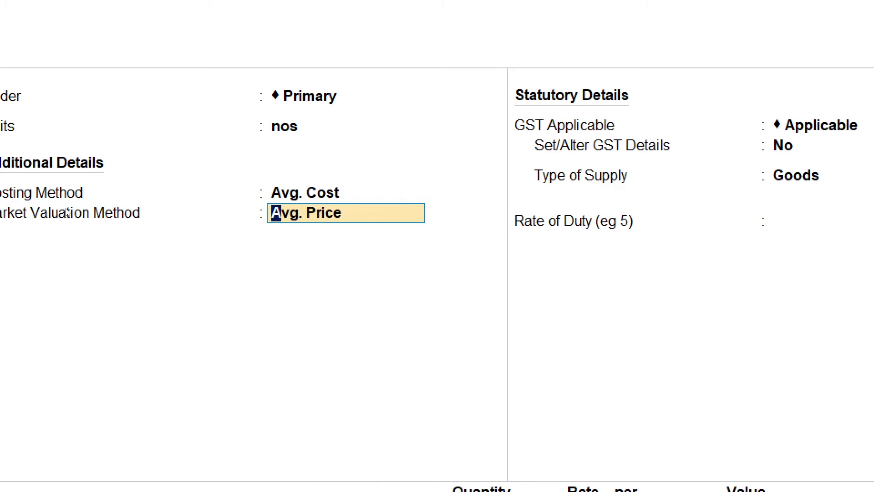
pyautogui.press('BackSpace')
pyautogui.press('Up')
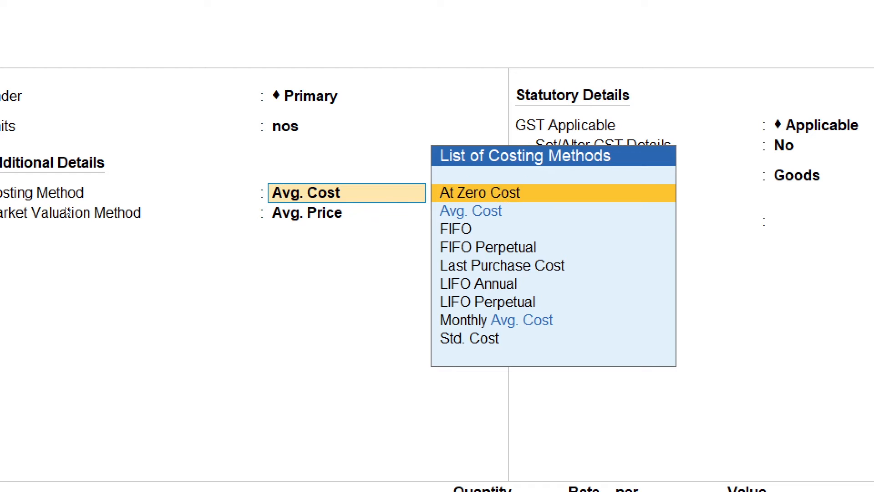
pyautogui.press('Return')
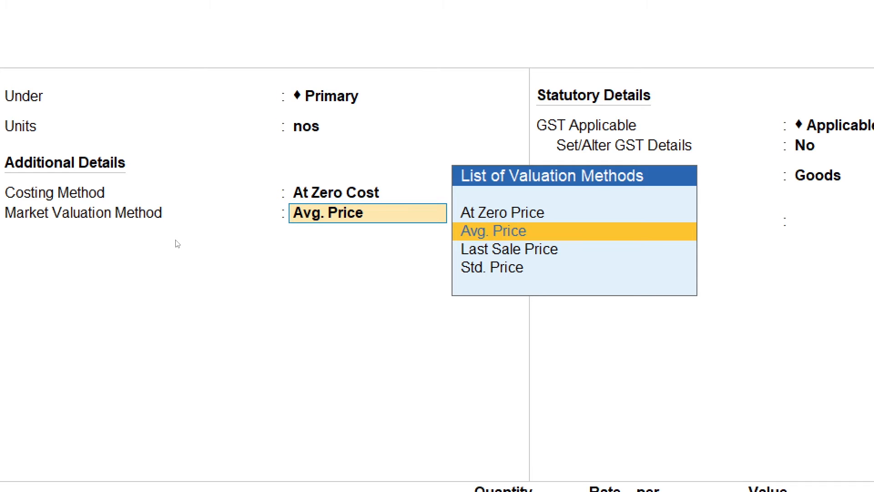
pyautogui.press('Return')
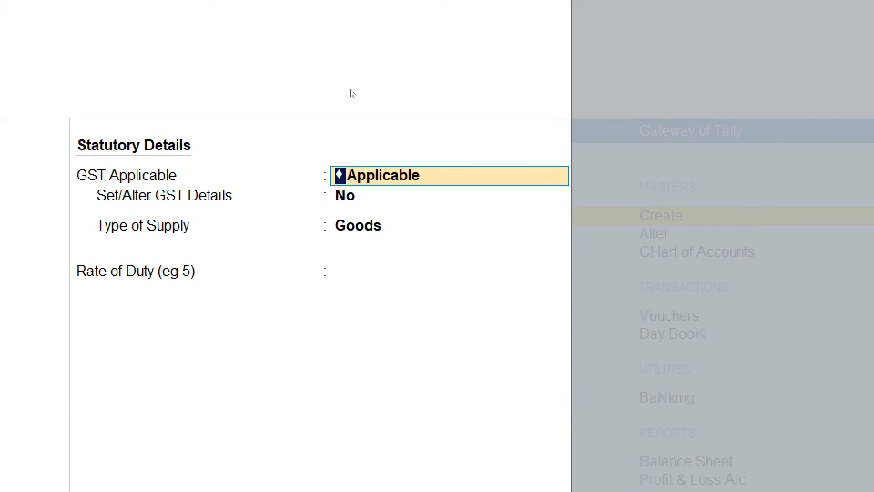
# Step: Set the Pens item's GST details to Taxable with 18% integrated tax and 0% cess, keeping Goods as the type of supply
pyautogui.press('Return')
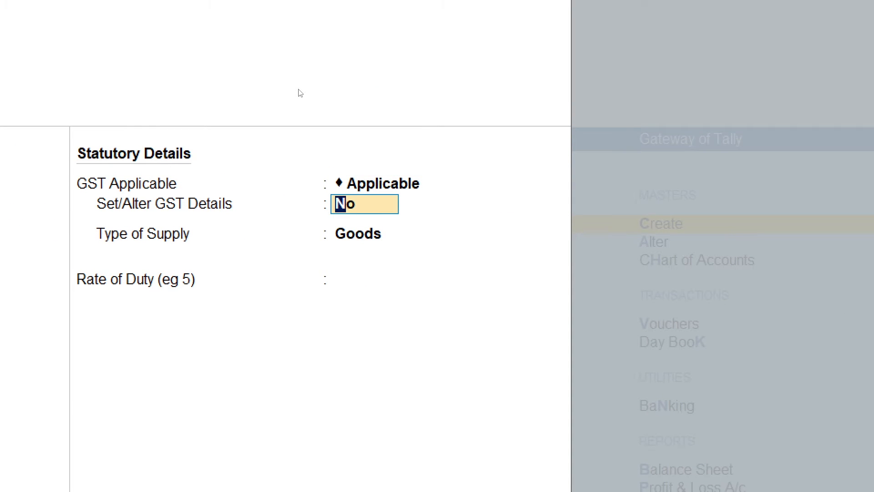
pyautogui.write('y')
pyautogui.press('Return')
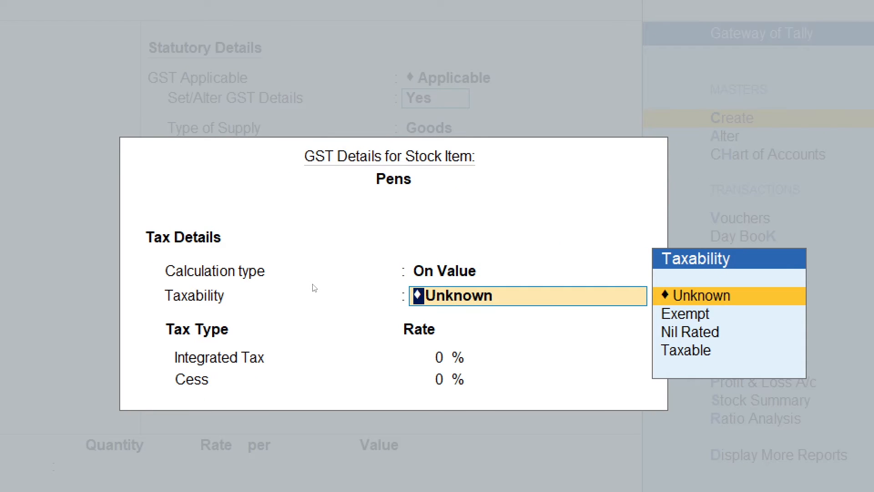
pyautogui.press('Down')
pyautogui.press('Down')
pyautogui.press('Down')
pyautogui.press('Return')
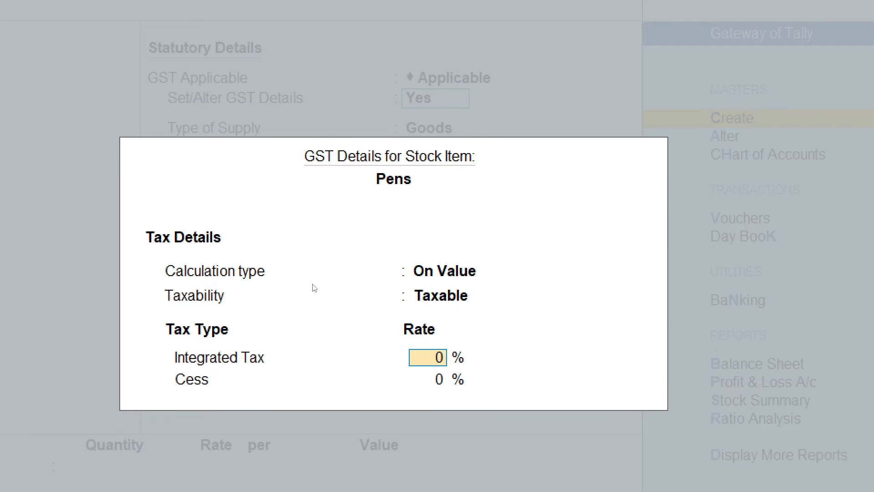
pyautogui.write('18')
pyautogui.press('Return')
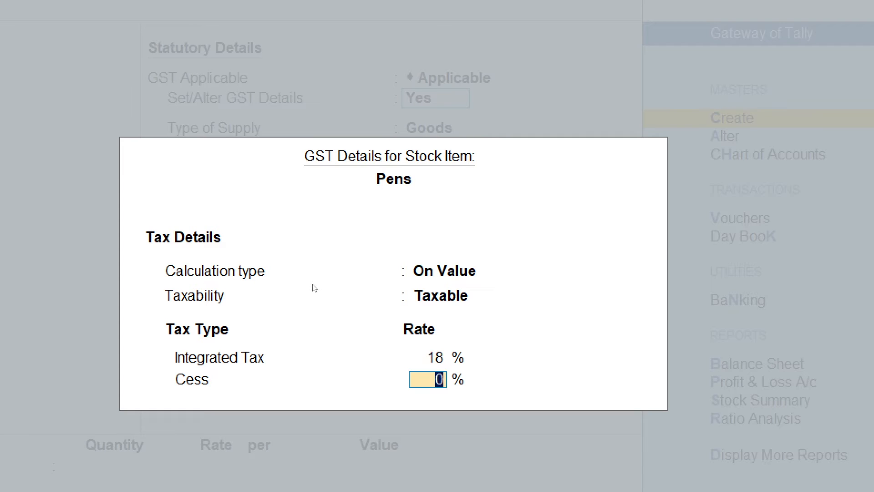
pyautogui.press('Return')
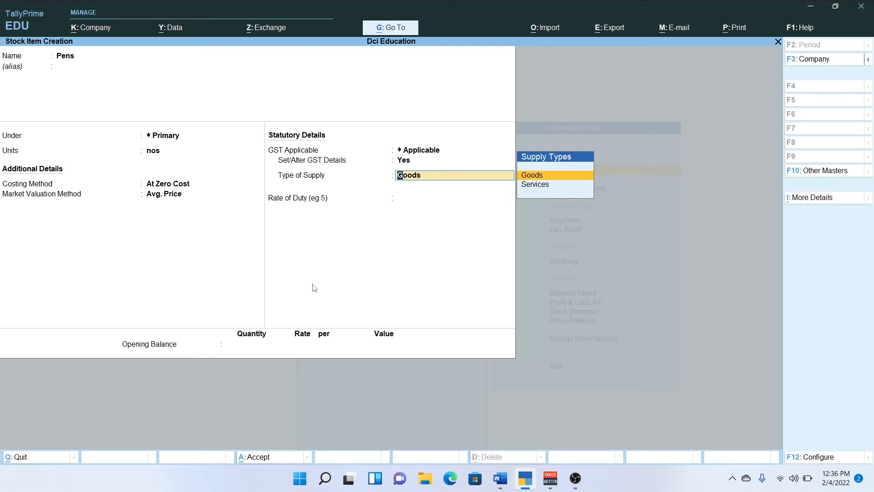
pyautogui.press('Return')
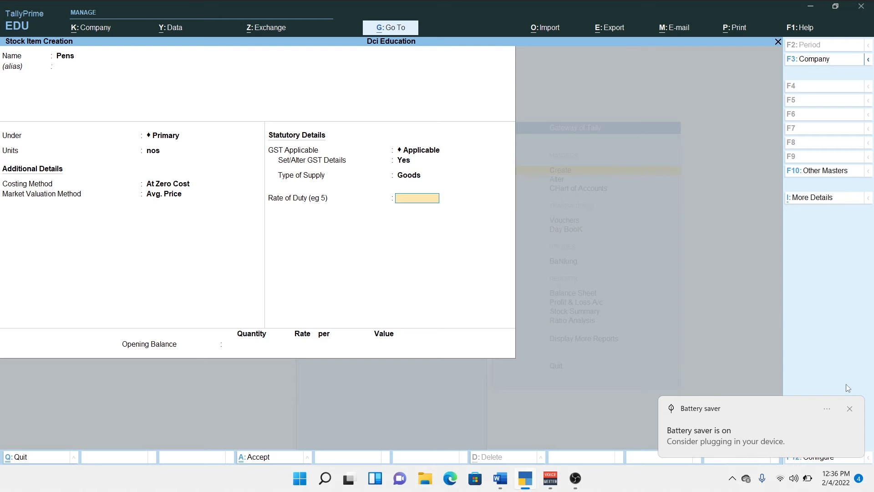
pyautogui.click(849, 410)
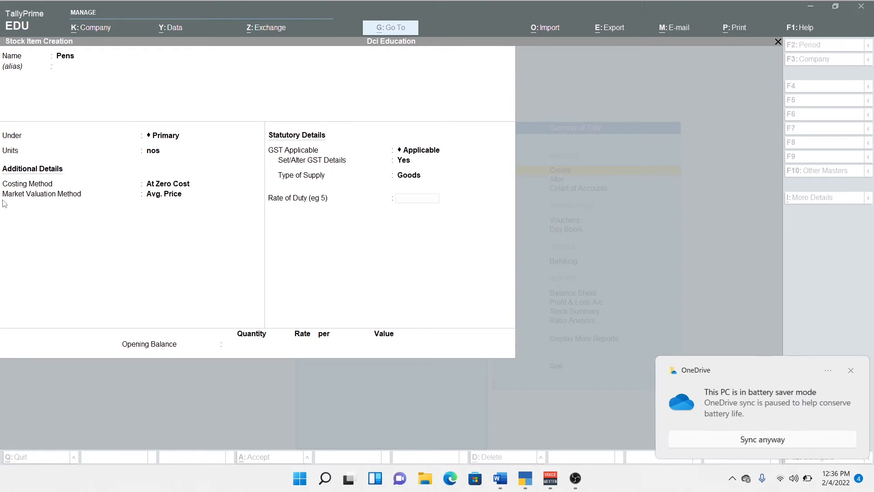
# Step: Dismiss the OneDrive notification and examine the stock item configuration for the option covering costing and market valuation methods
pyautogui.click(849, 370)
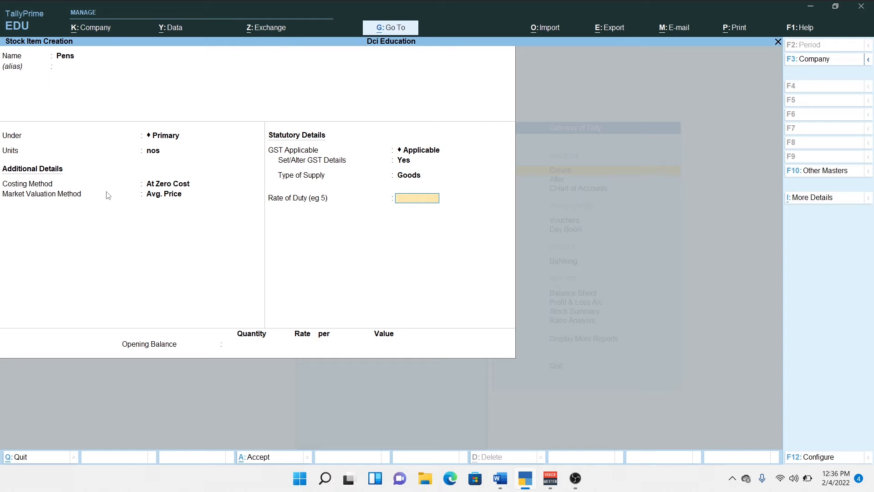
pyautogui.press('F12')
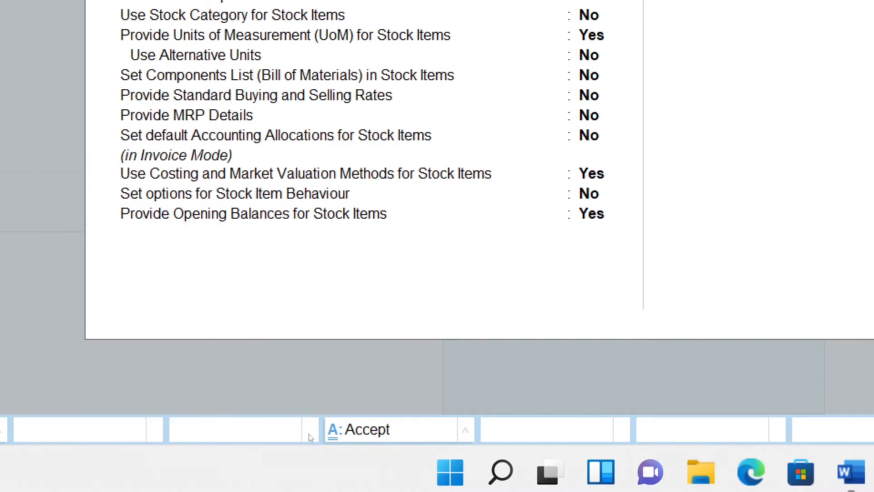
pyautogui.press('Down')
pyautogui.press('Down')
pyautogui.press('Down')
pyautogui.press('Down')
pyautogui.press('Down')
pyautogui.press('Down')
pyautogui.press('Down')
pyautogui.press('Down')
pyautogui.press('Down')
pyautogui.press('Down')
pyautogui.press('Down')
pyautogui.press('Down')
pyautogui.press('Down')
pyautogui.press('Up')
pyautogui.press('Up')
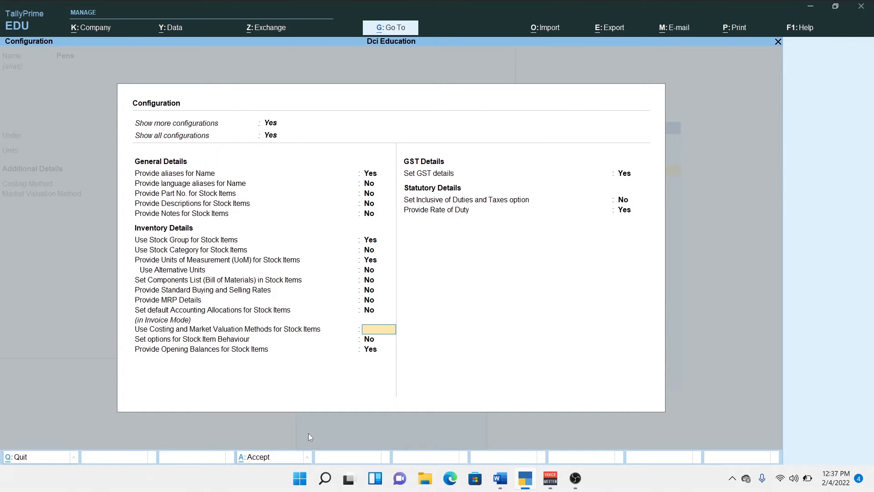
pyautogui.hotkey('ctrl', 'a')
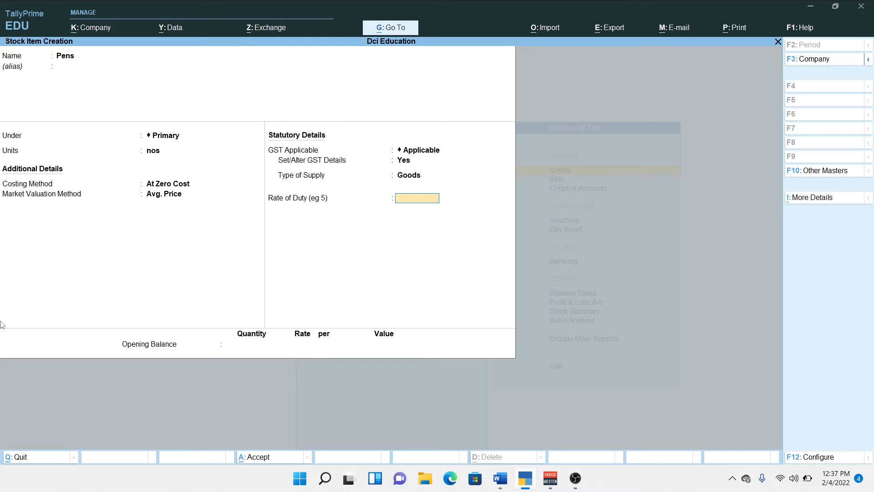
# Step: Save the Pens stock item and check the stationery list in Word for the next item
pyautogui.hotkey('ctrl', 'a')
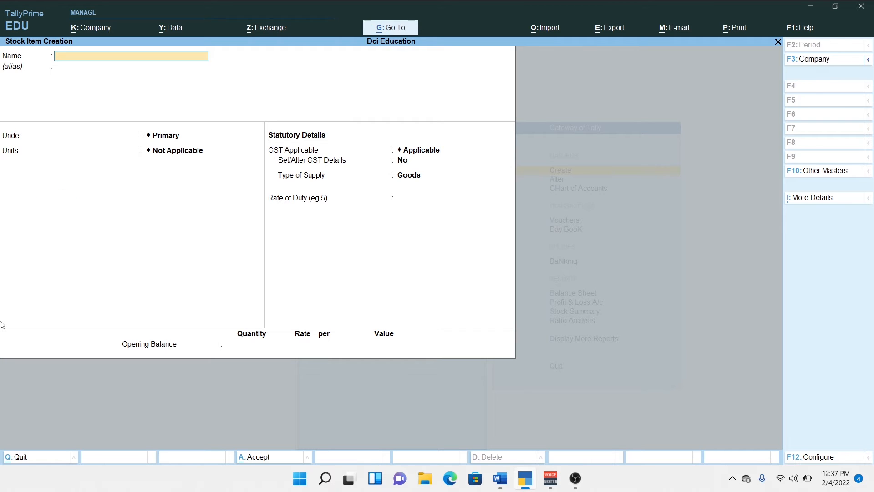
pyautogui.hotkey('alt', 'Tab')
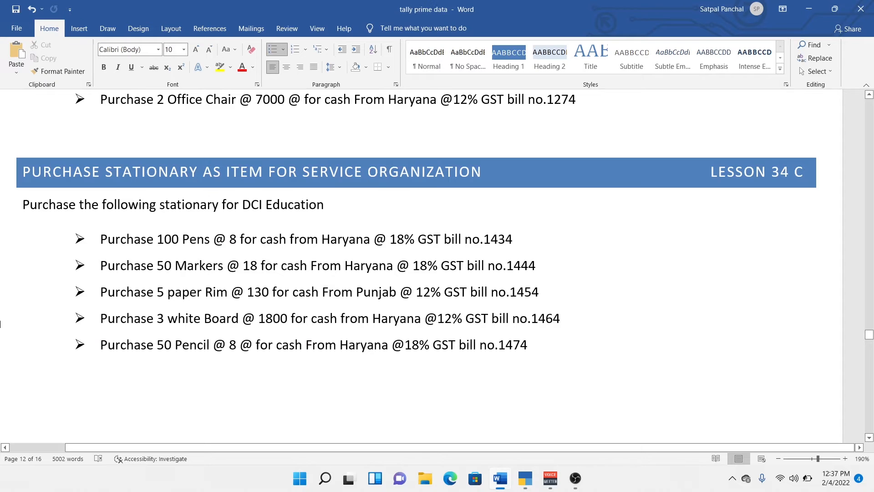
pyautogui.hotkey('alt', 'Tab')
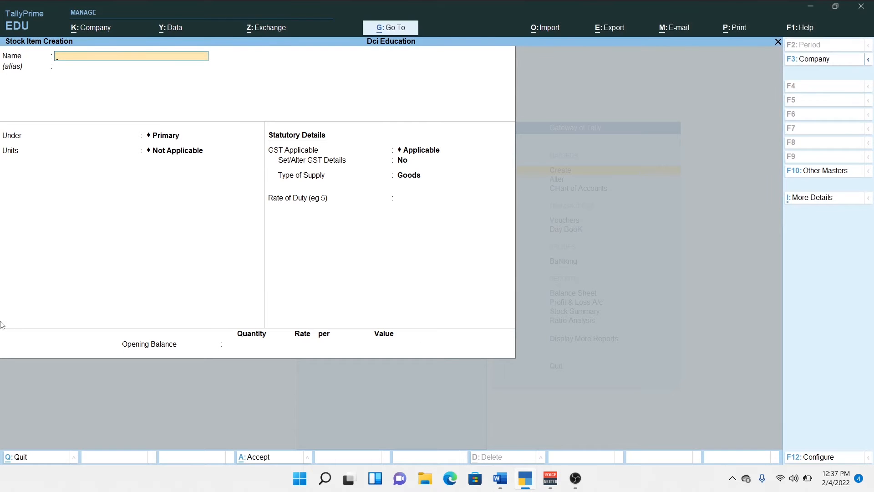
# Step: Name the new stock item Markers, without an alias, under Primary with nos as its unit
pyautogui.write('Markers')
pyautogui.press('Return')
pyautogui.press('Return')
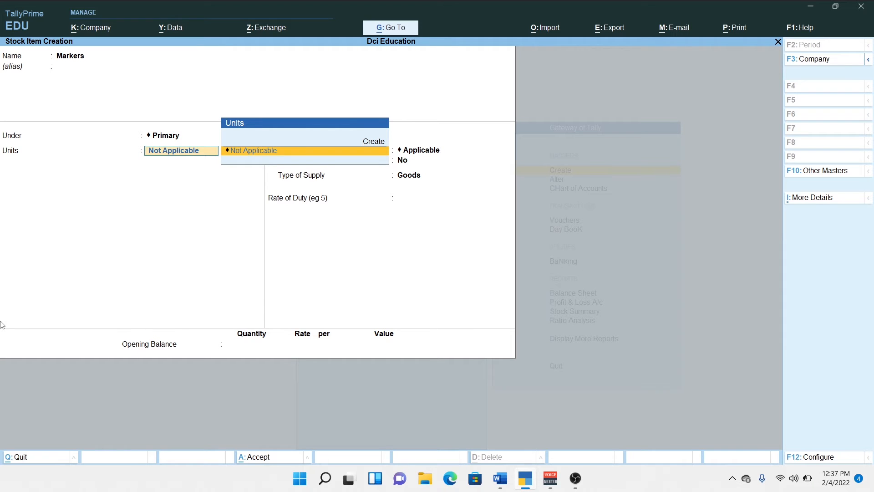
pyautogui.press('BackSpace')
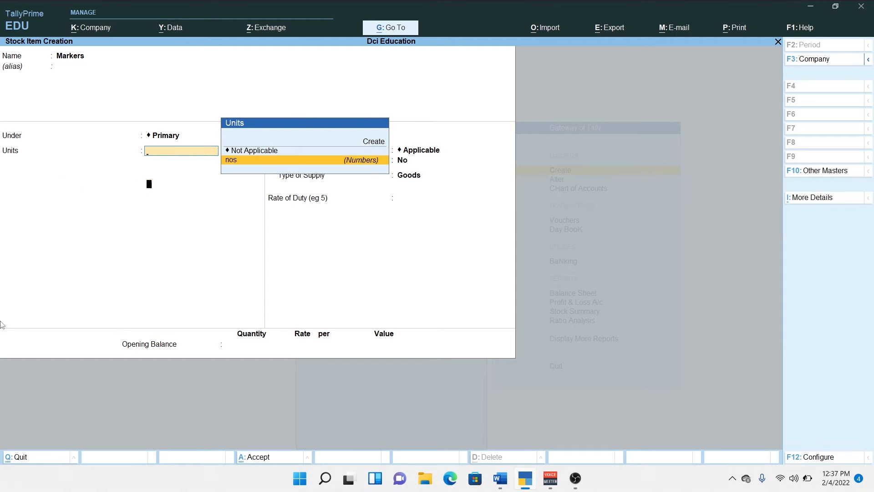
pyautogui.press('Return')
# Step: Set the Markers item's costing method to At Zero Cost and keep Avg. Price as the market valuation method
pyautogui.press('Return')
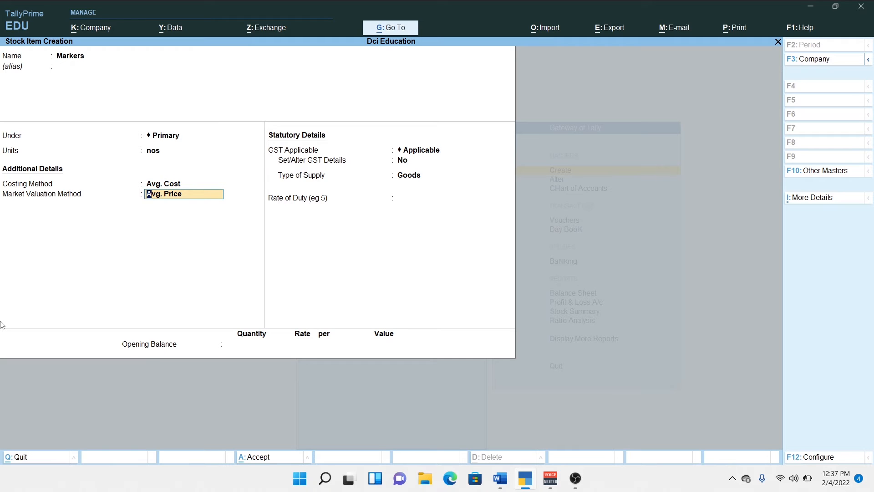
pyautogui.press('BackSpace')
pyautogui.press('Up')
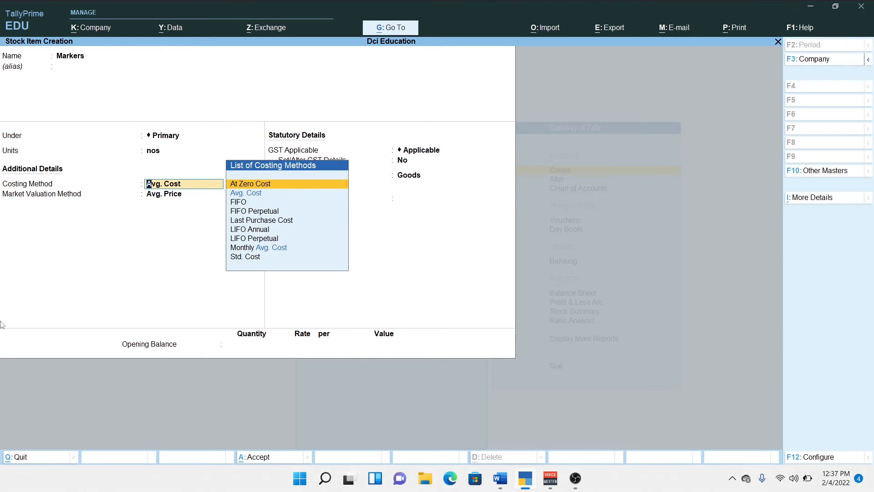
pyautogui.press('Return')
pyautogui.press('Return')
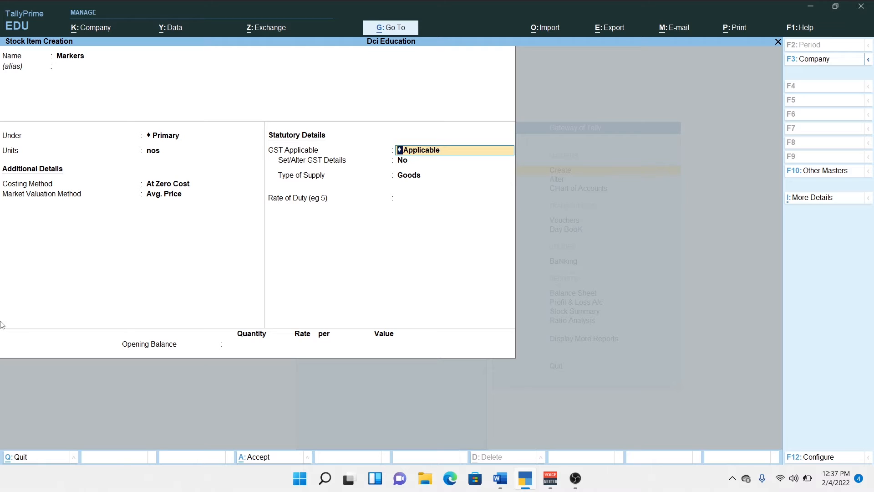
# Step: Enable GST details for the Markers item and set its taxability to Taxable, with calculation type On Value
pyautogui.press('Return')
pyautogui.write('y')
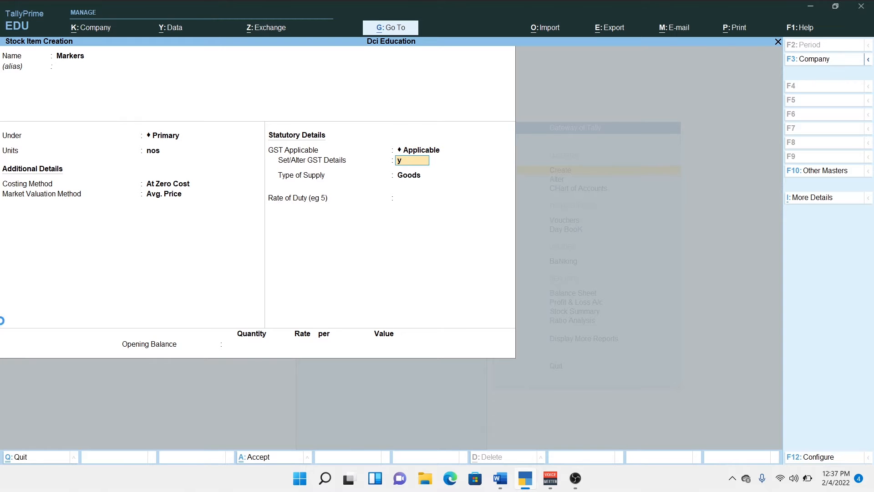
pyautogui.press('Return')
pyautogui.press('Return')
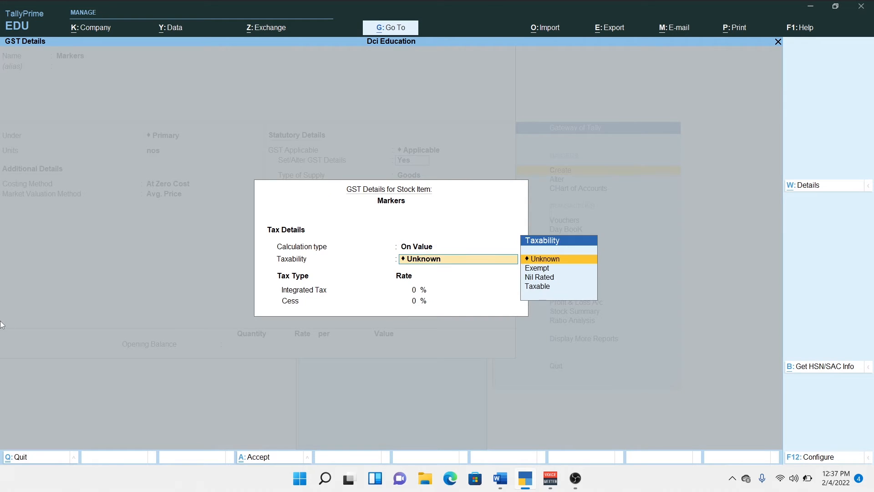
pyautogui.press('Down')
pyautogui.press('Down')
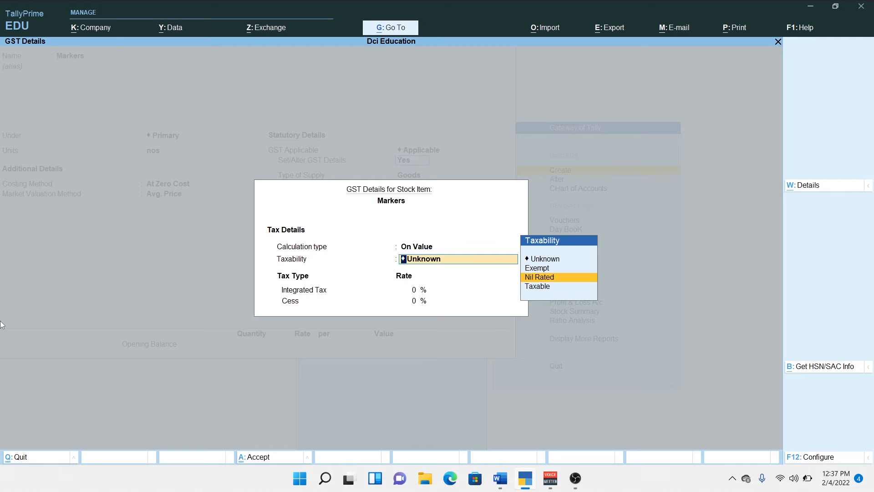
pyautogui.press('Down')
pyautogui.press('Return')
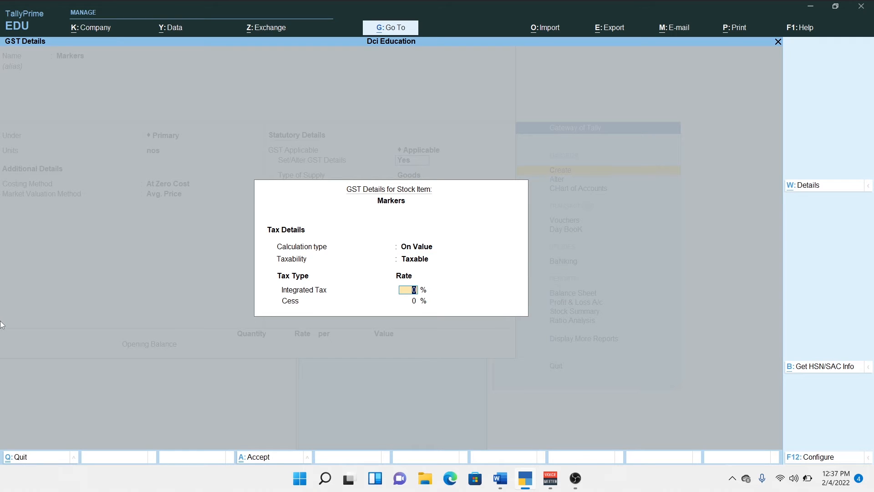
# Step: Check the Markers GST rate in Word, set integrated tax to 18% with 0% cess, and save the item as Goods
pyautogui.hotkey('alt', 'Tab')
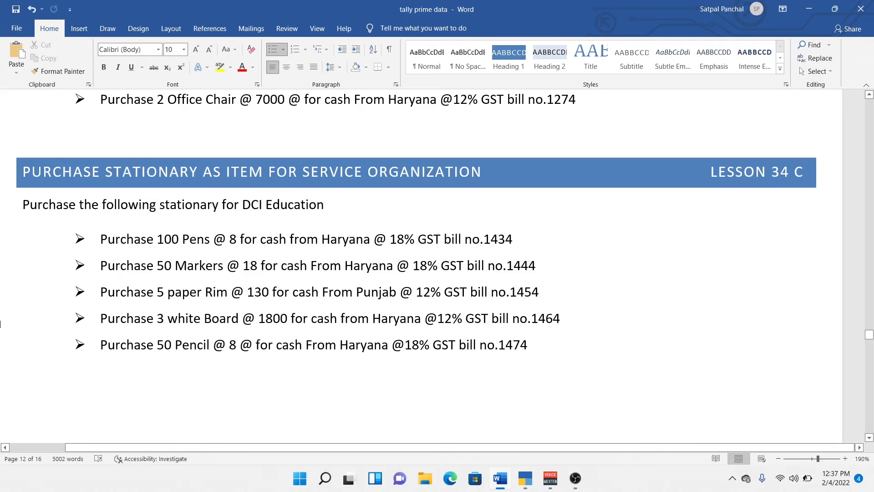
pyautogui.hotkey('alt', 'Tab')
pyautogui.write('18')
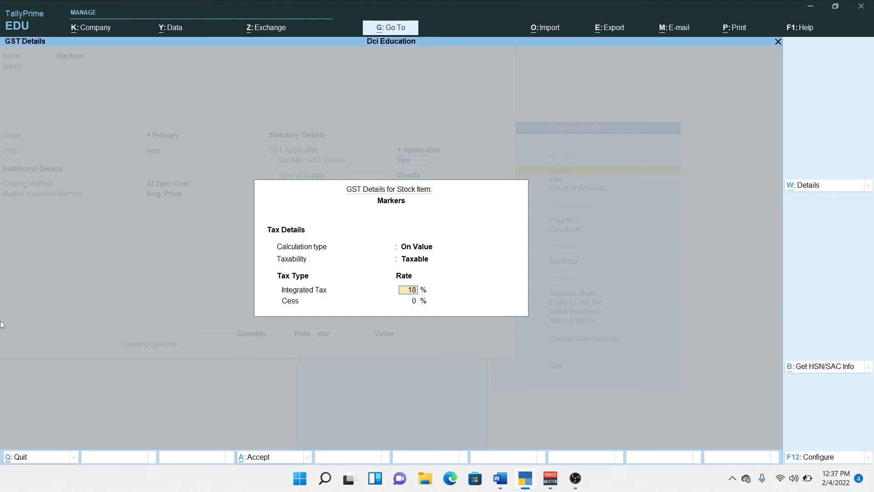
pyautogui.press('Return')
pyautogui.press('Return')
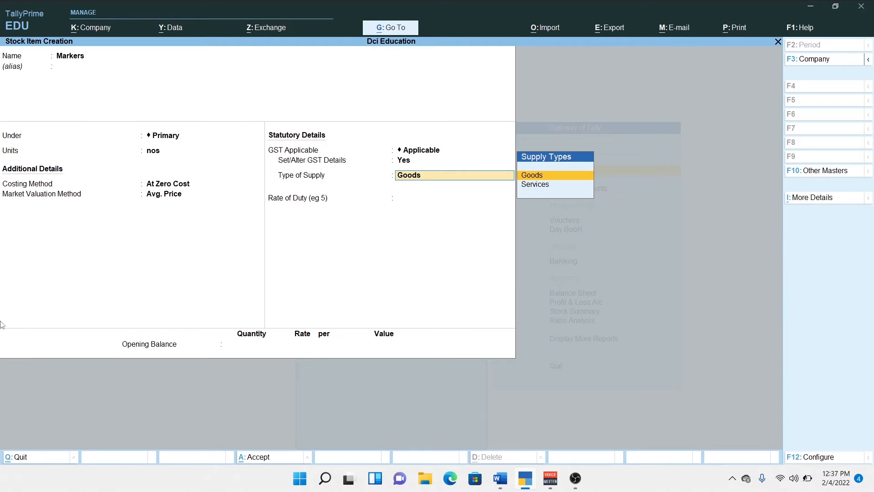
pyautogui.press('Return')
pyautogui.hotkey('ctrl', 'a')
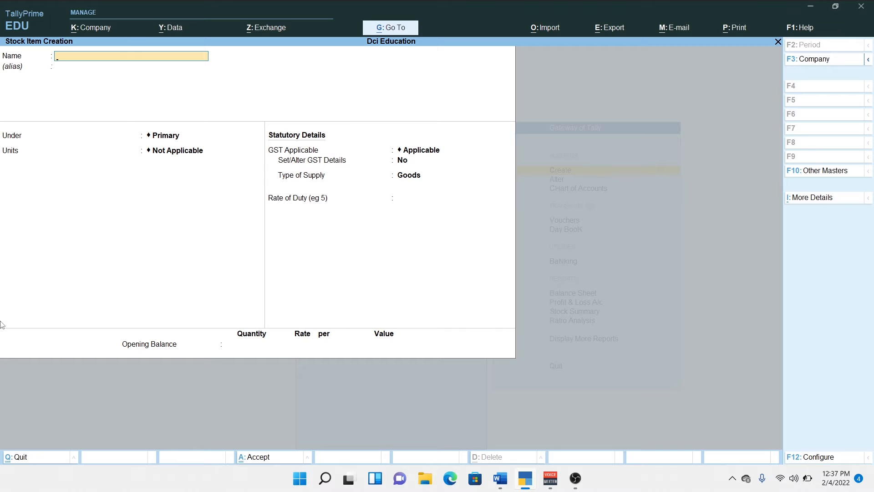
# Step: Check the stationery list in Word and name the next stock item Paper Rim, without an alias, under Primary with nos as its unit
pyautogui.hotkey('alt', 'Tab')
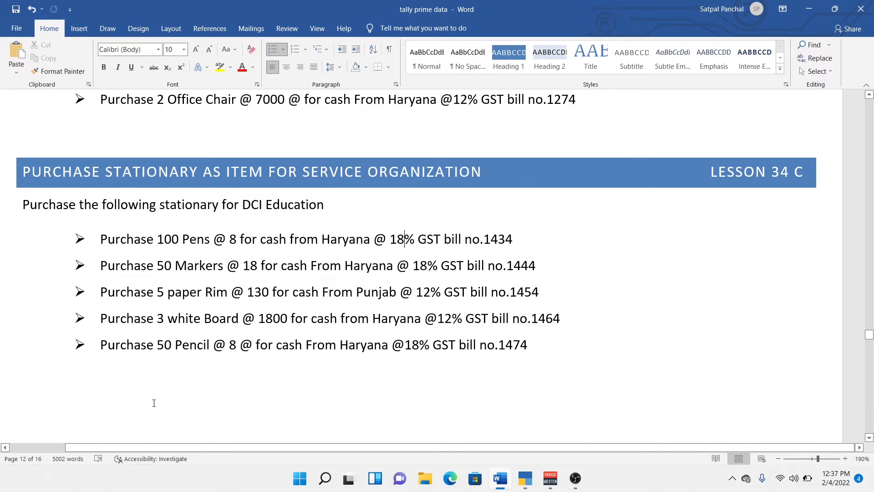
pyautogui.hotkey('alt', 'Tab')
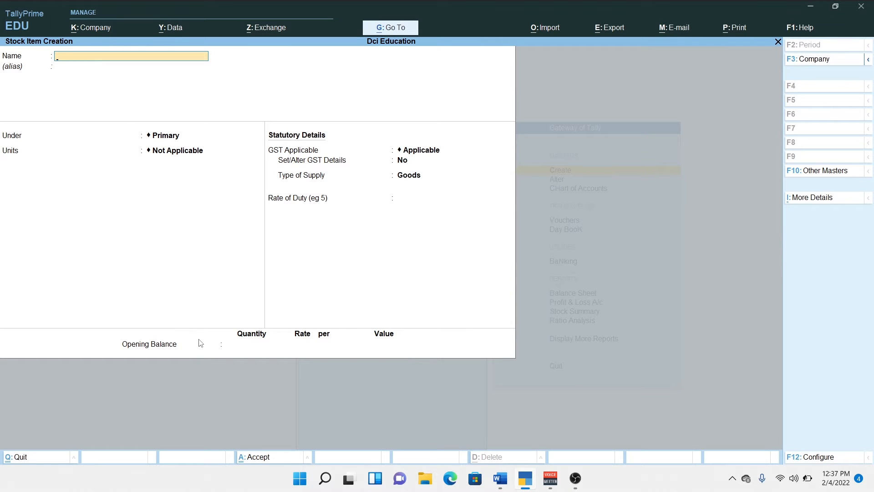
pyautogui.write('Paper Rim')
pyautogui.press('Return')
pyautogui.press('Return')
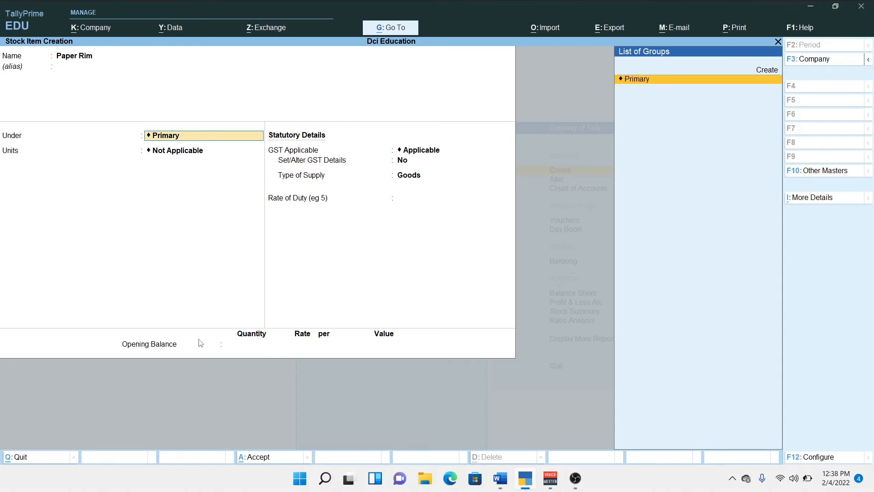
pyautogui.press('Return')
pyautogui.press('Down')
pyautogui.press('Return')
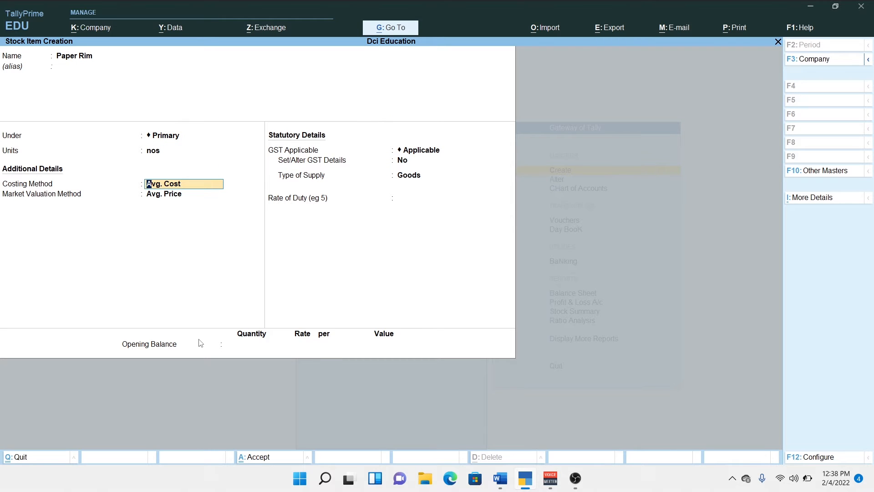
# Step: Set the Paper Rim item's costing method to At Zero Cost and keep Avg. Price as the market valuation method
pyautogui.press('BackSpace')
pyautogui.press('Return')
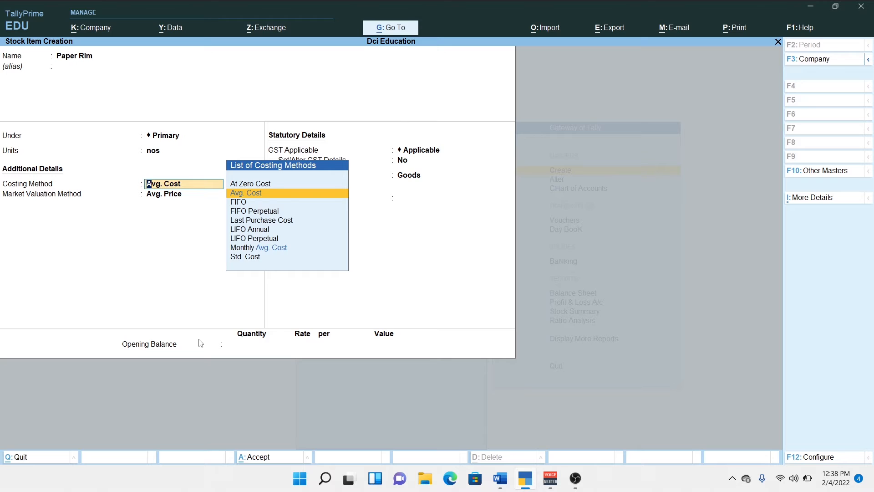
pyautogui.press('Up')
pyautogui.press('Return')
pyautogui.press('Return')
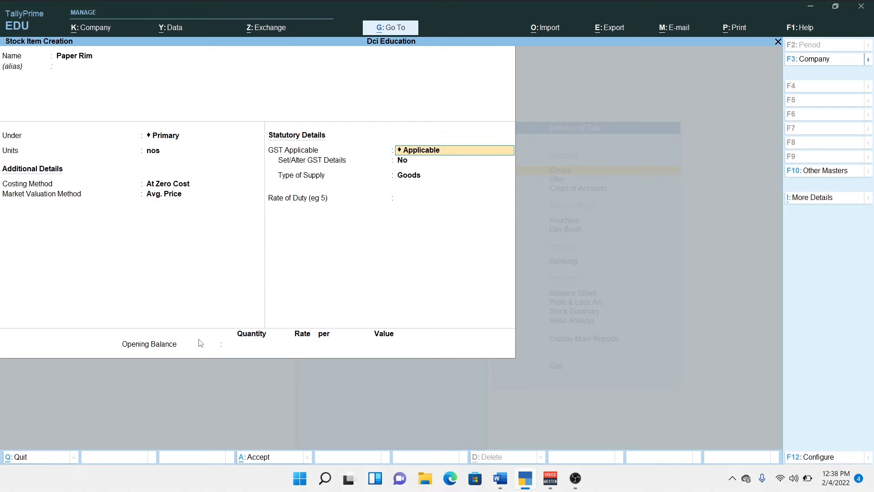
# Step: Enable GST details for the Paper Rim item and set its taxability to Taxable, with calculation type On Value
pyautogui.press('Return')
pyautogui.write('y')
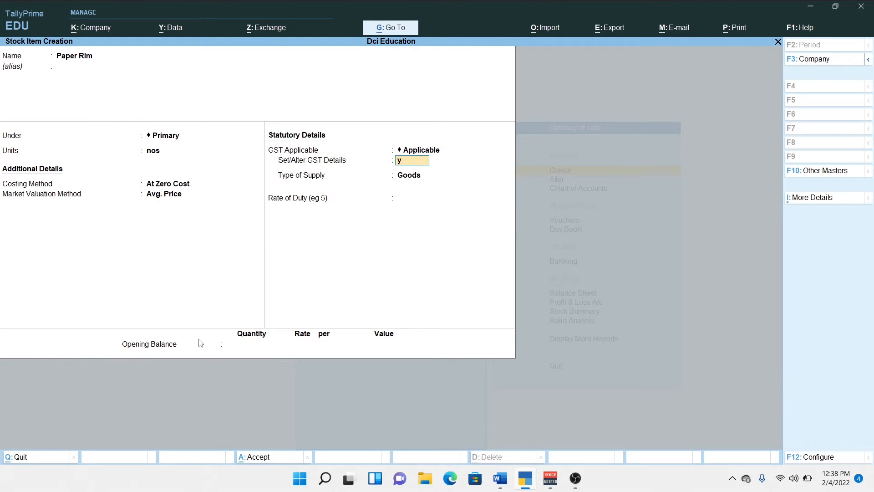
pyautogui.press('Return')
pyautogui.press('Return')
pyautogui.press('Down')
pyautogui.press('Down')
pyautogui.press('Down')
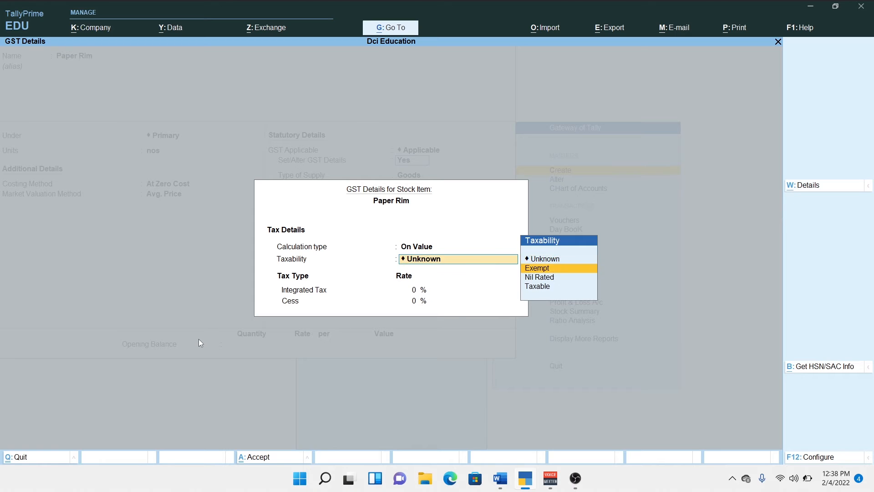
pyautogui.press('Return')
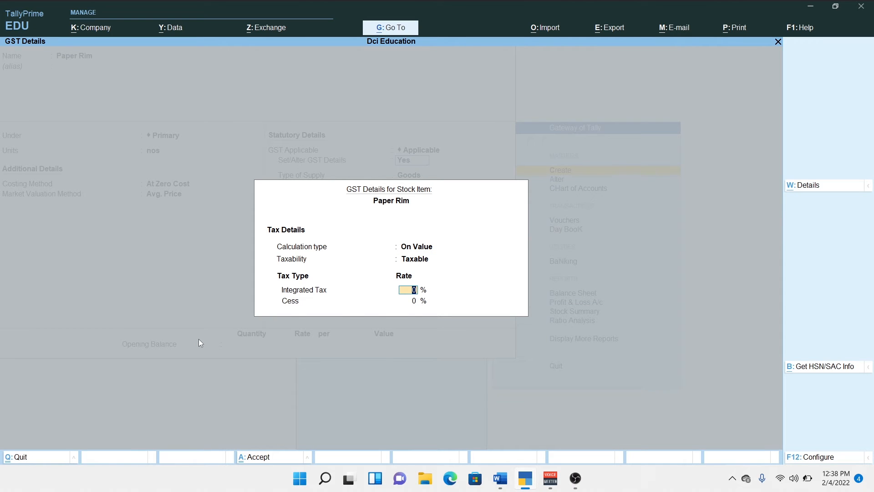
# Step: Check the Paper Rim GST rate in Word, set integrated tax to 12% with 0% cess, and save the item as Goods
pyautogui.hotkey('alt', 'Tab')
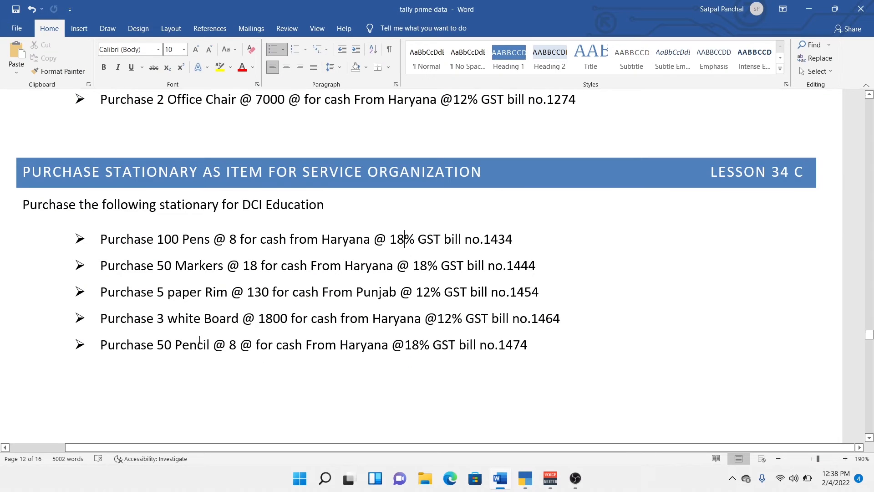
pyautogui.hotkey('alt', 'Tab')
pyautogui.write('12')
pyautogui.press('Return')
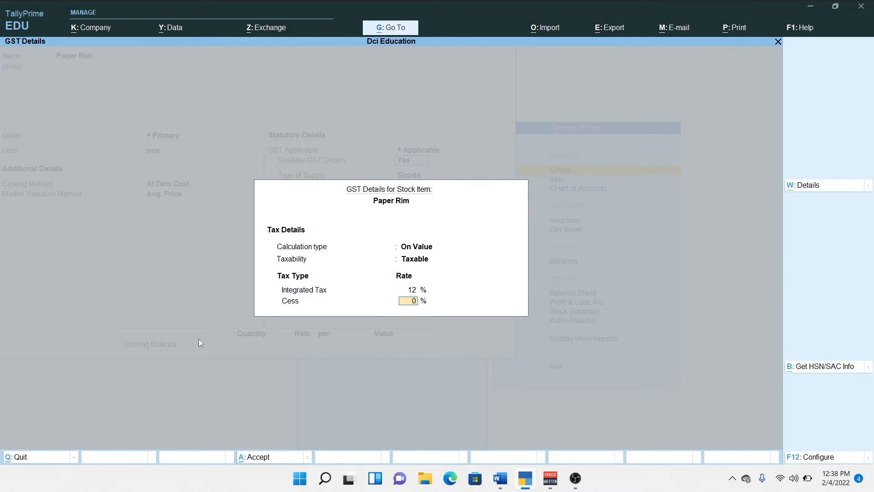
pyautogui.press('Return')
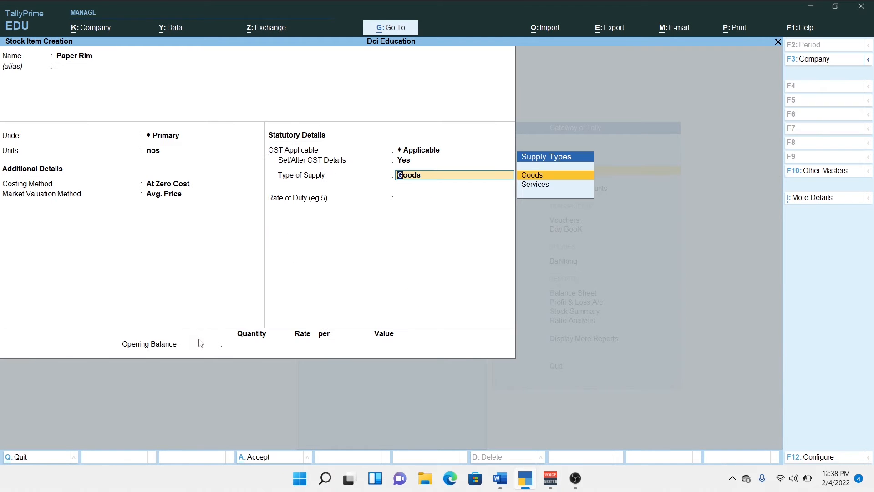
pyautogui.press('Return')
pyautogui.press('Return')
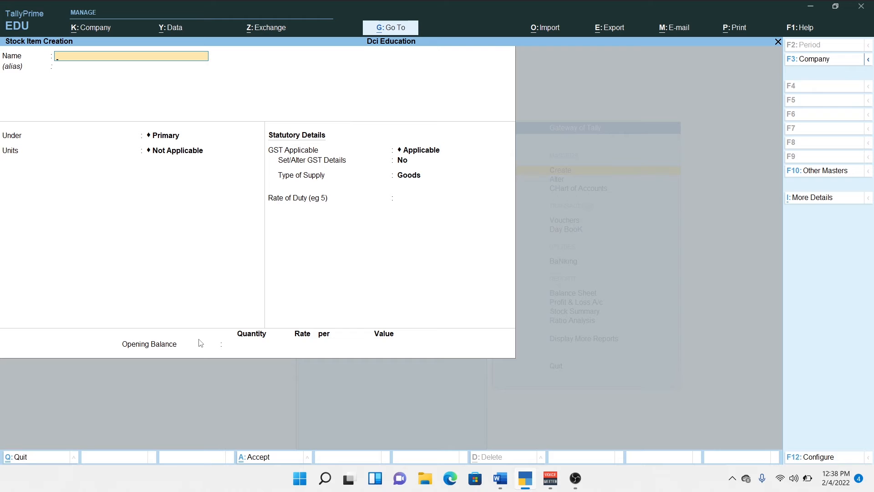
# Step: Check the stationery list in Word and name the next stock item White Board, without an alias, under Primary with nos as its unit
pyautogui.hotkey('alt', 'Tab')
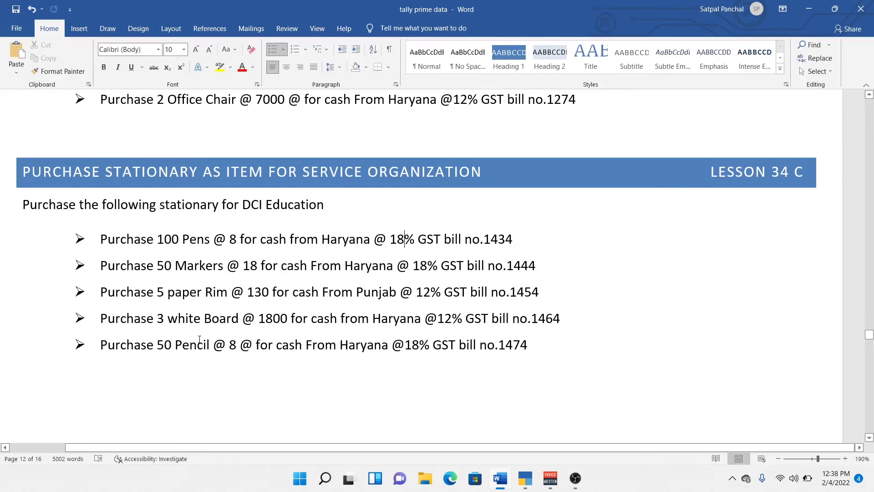
pyautogui.hotkey('alt', 'Tab')
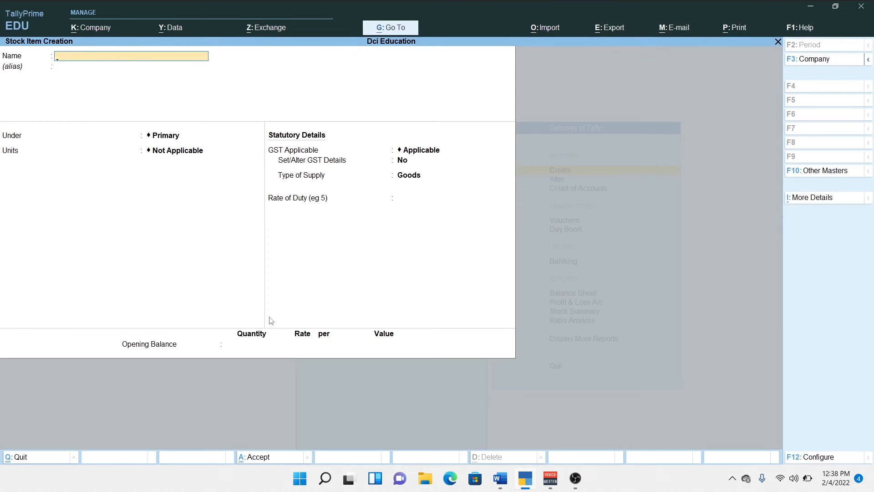
pyautogui.write('White Board')
pyautogui.press('Return')
pyautogui.press('Return')
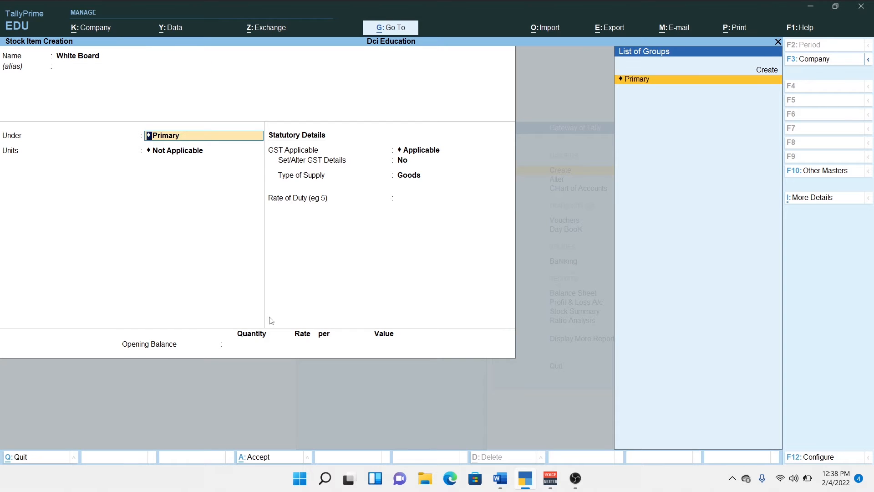
pyautogui.press('Return')
pyautogui.press('Down')
pyautogui.press('Return')
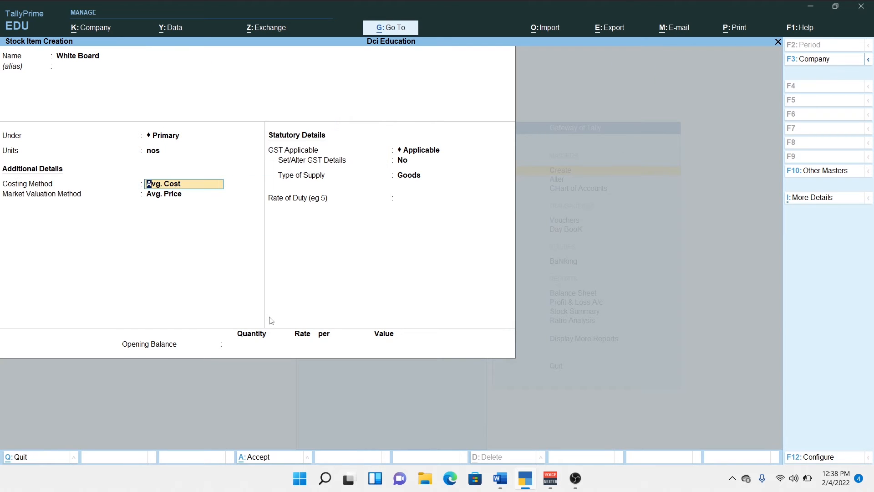
# Step: Set the White Board item's costing method to At Zero Cost and keep Avg. Price as the market valuation method
pyautogui.press('BackSpace')
pyautogui.press('Return')
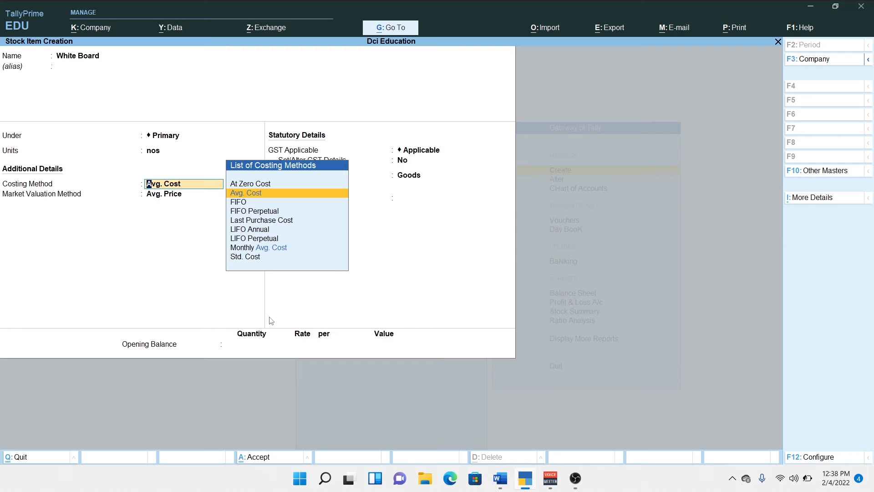
pyautogui.press('Up')
pyautogui.press('Return')
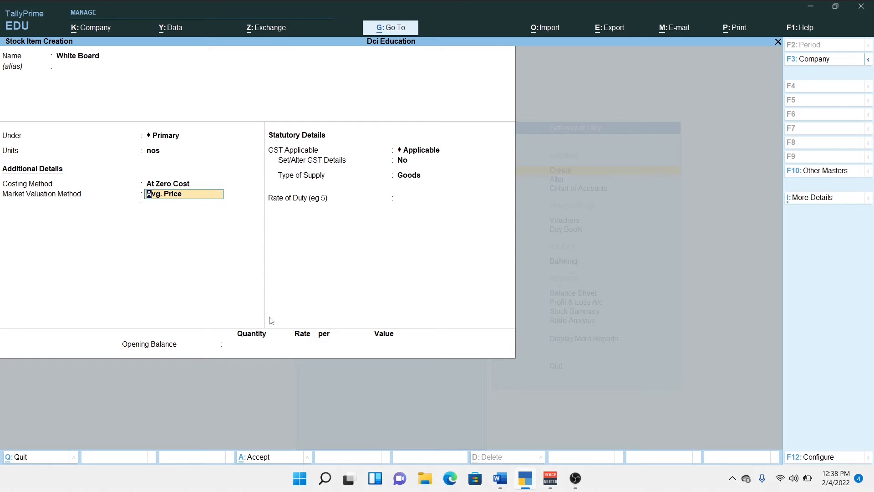
pyautogui.press('Return')
# Step: Keep GST applicable for the White Board item, enable its GST details and set taxability to Taxable, with calculation type On Value
pyautogui.press('Return')
pyautogui.press('y')
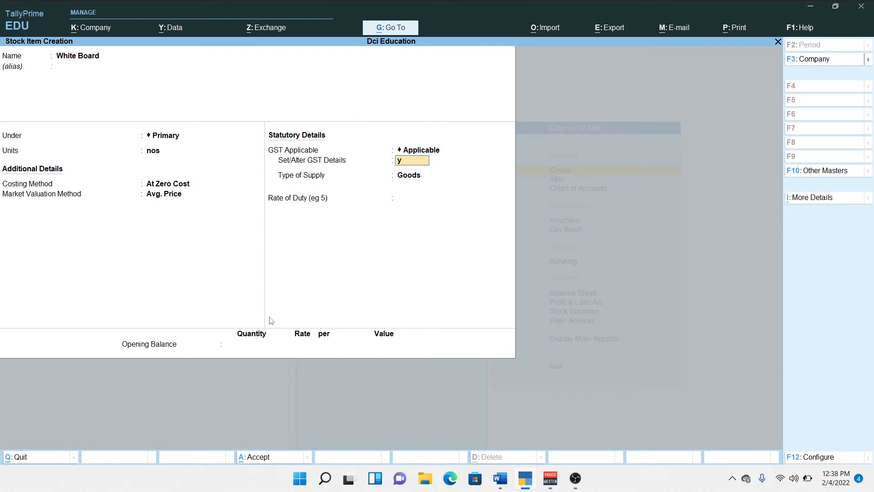
pyautogui.press('Return')
pyautogui.press('Return')
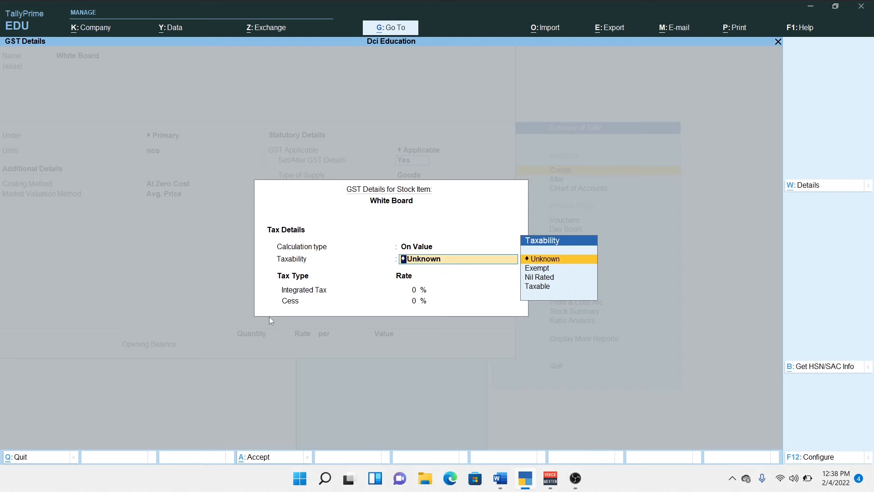
pyautogui.press('Down')
pyautogui.press('Down')
pyautogui.press('Down')
pyautogui.press('Return')
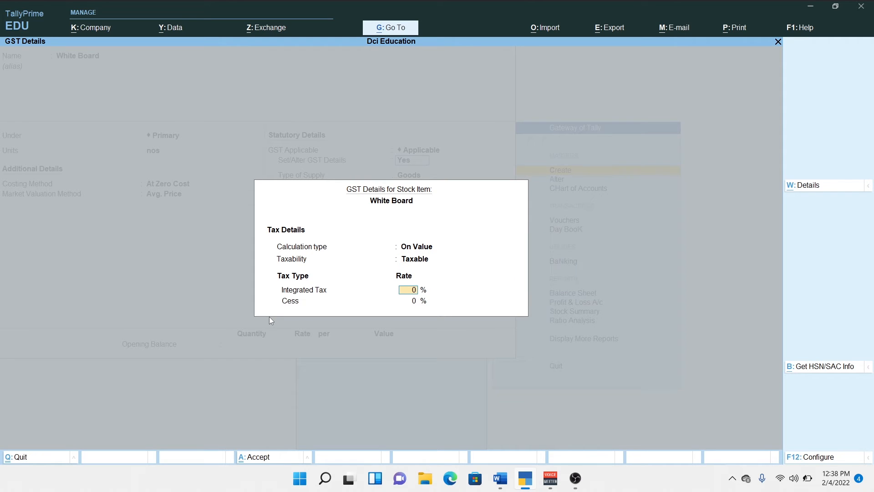
# Step: Set the White Board item's integrated tax to 12% with 0% cess, and save the item as Goods
pyautogui.write('12')
pyautogui.press('Return')
pyautogui.press('Return')
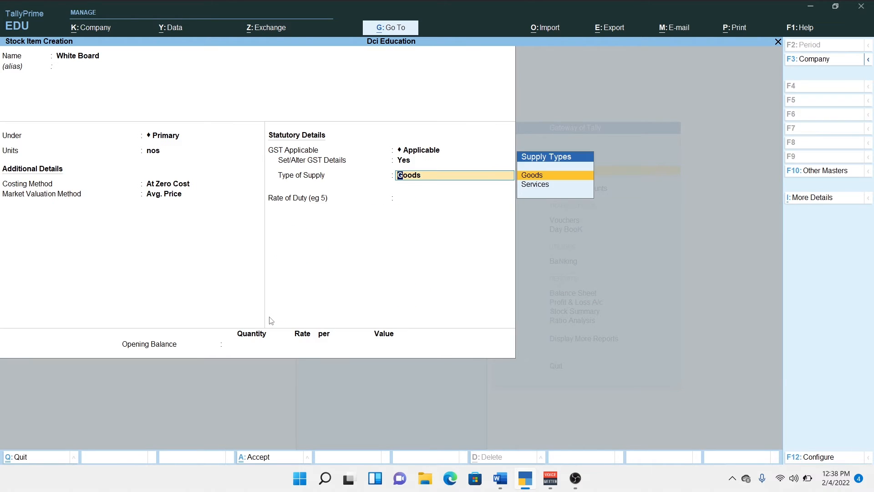
pyautogui.press('Return')
pyautogui.hotkey('ctrl', 'a')
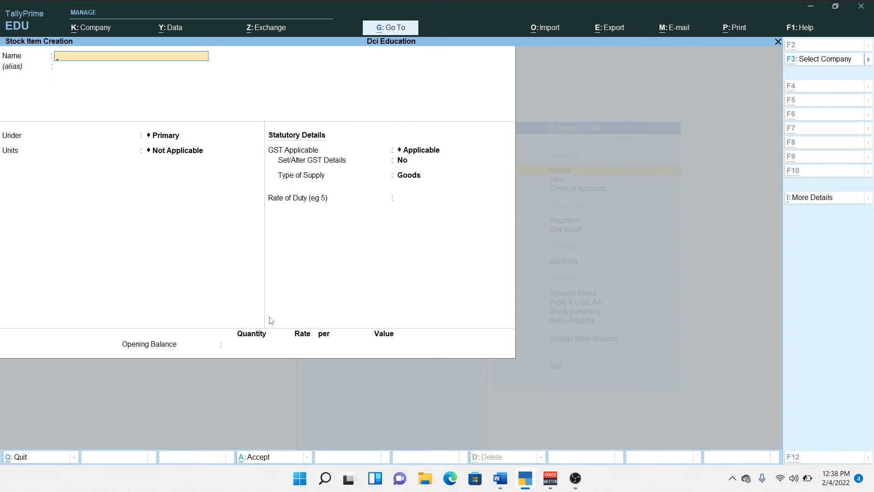
# Step: Check the stationery list in Word and name the next stock item Pencil, without an alias, under Primary with nos as its unit
pyautogui.hotkey('alt', 'Tab')
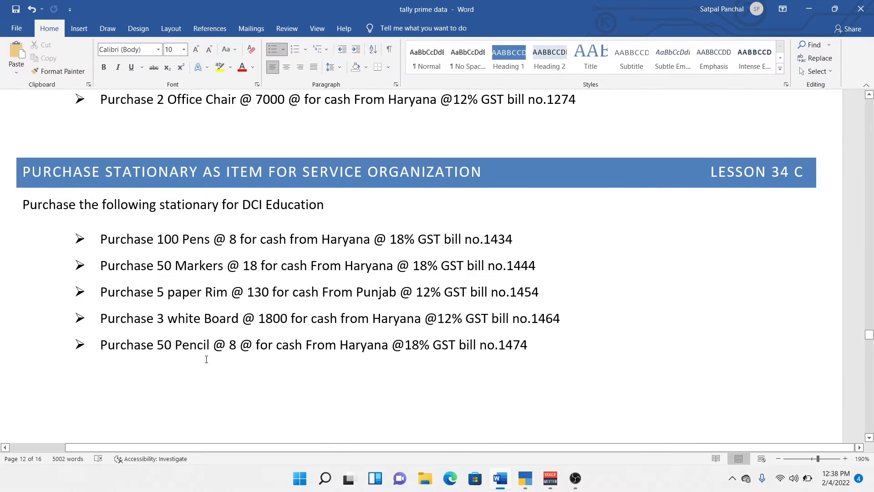
pyautogui.hotkey('alt', 'Tab')
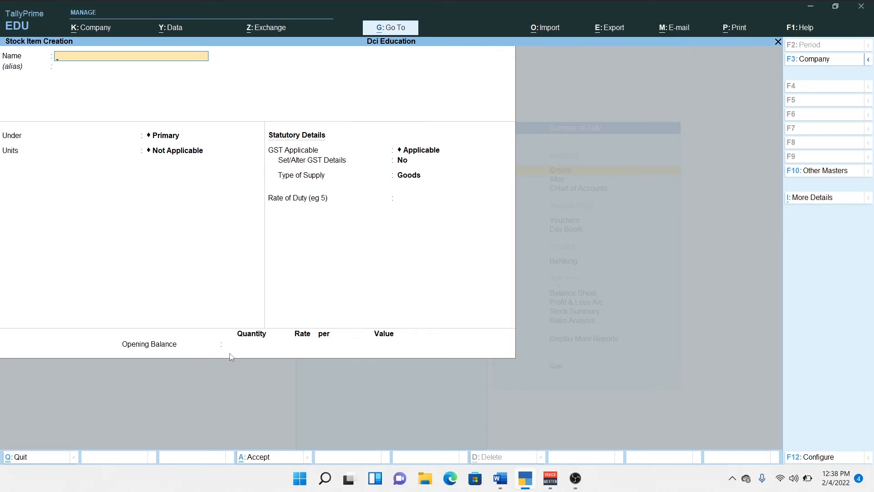
pyautogui.write('Pe')
pyautogui.hotkey('alt', 'Tab')
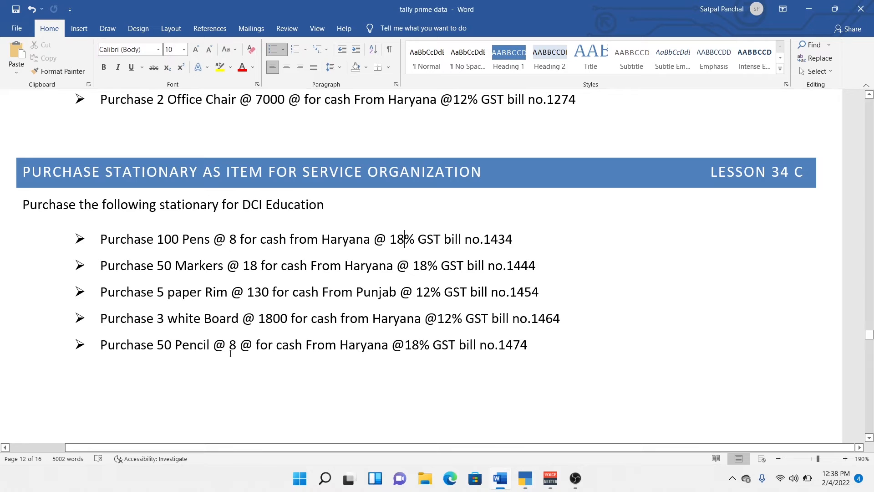
pyautogui.hotkey('alt', 'Tab')
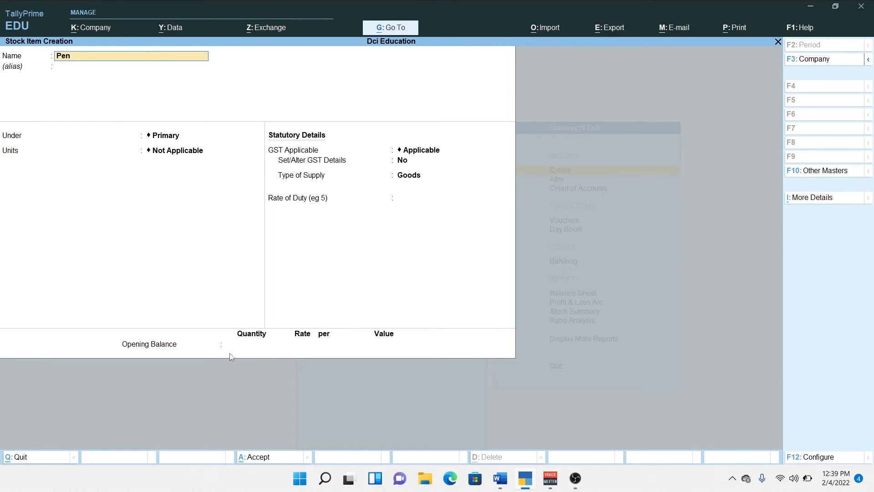
pyautogui.write('ncil')
pyautogui.press('Return')
pyautogui.press('Return')
pyautogui.press('Return')
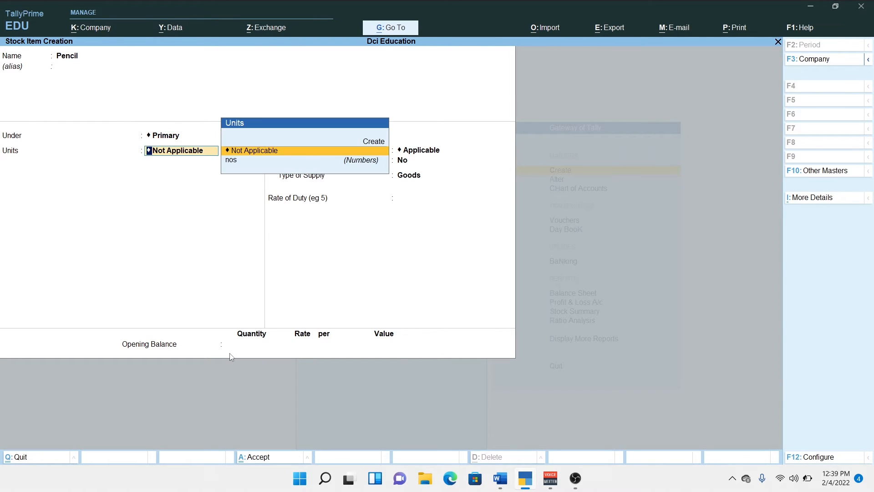
pyautogui.press('Down')
pyautogui.press('Return')
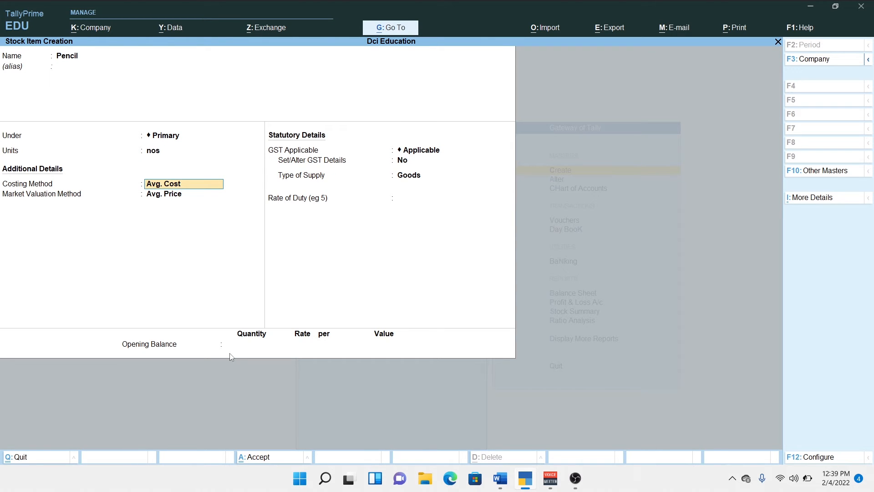
# Step: Set the Pencil item's costing method to At Zero Cost and keep Avg. Price as the market valuation method
pyautogui.press('Return')
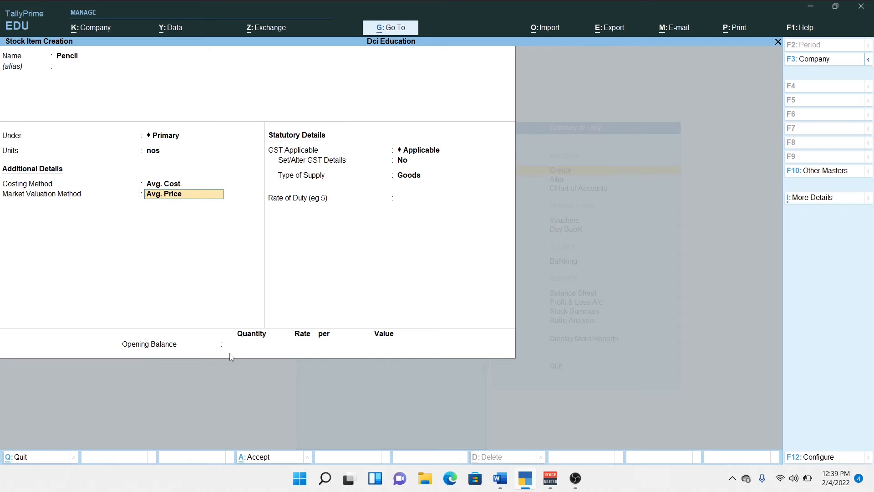
pyautogui.press('BackSpace')
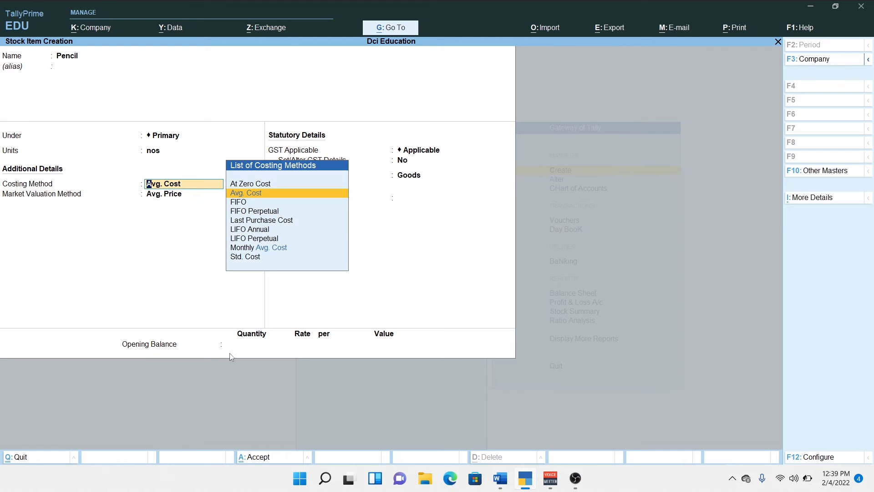
pyautogui.press('Up')
pyautogui.press('Return')
pyautogui.press('Return')
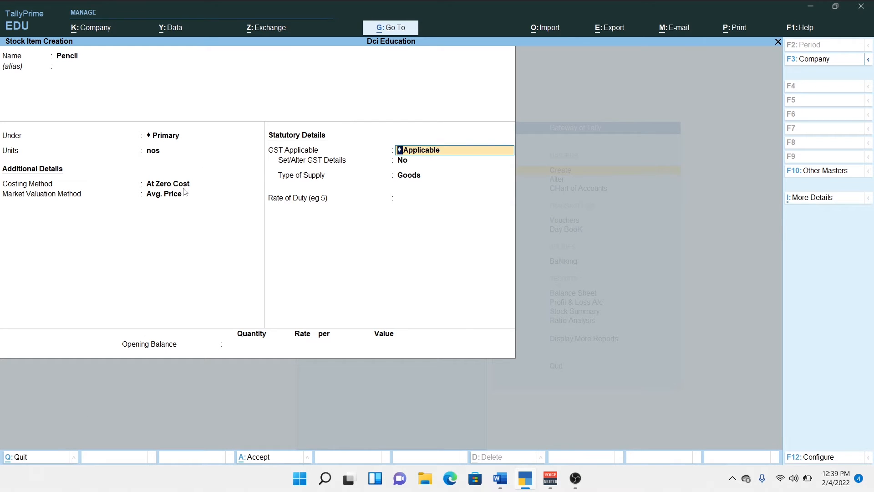
# Step: Keep GST applicable for the Pencil item, enable its GST details and set taxability to Taxable, with calculation type On Value
pyautogui.press('Return')
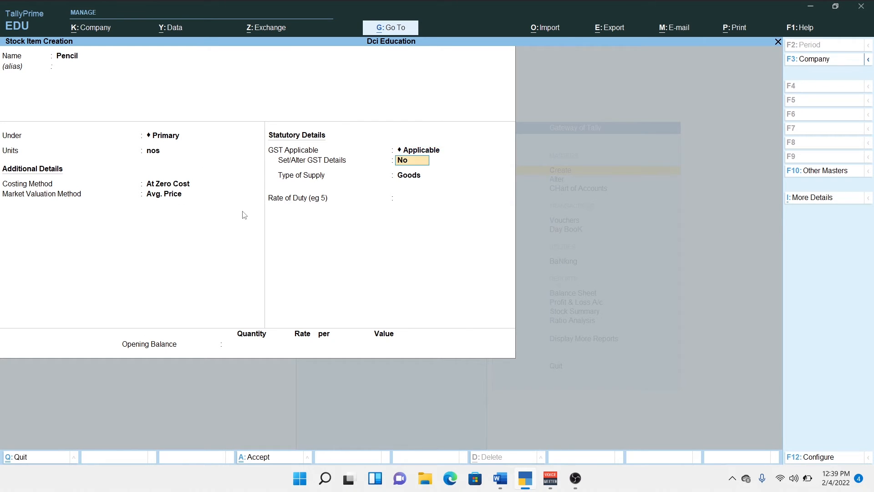
pyautogui.press('y')
pyautogui.press('Return')
pyautogui.press('Return')
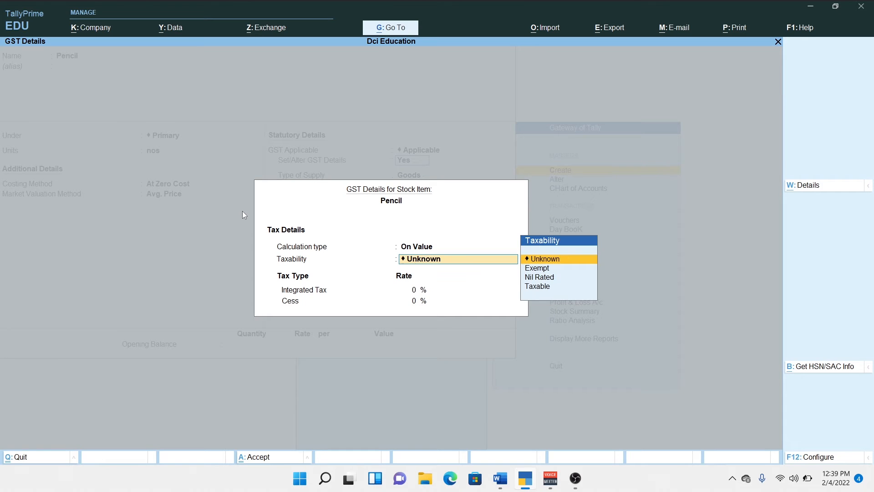
pyautogui.press('Down')
pyautogui.press('Down')
pyautogui.press('Down')
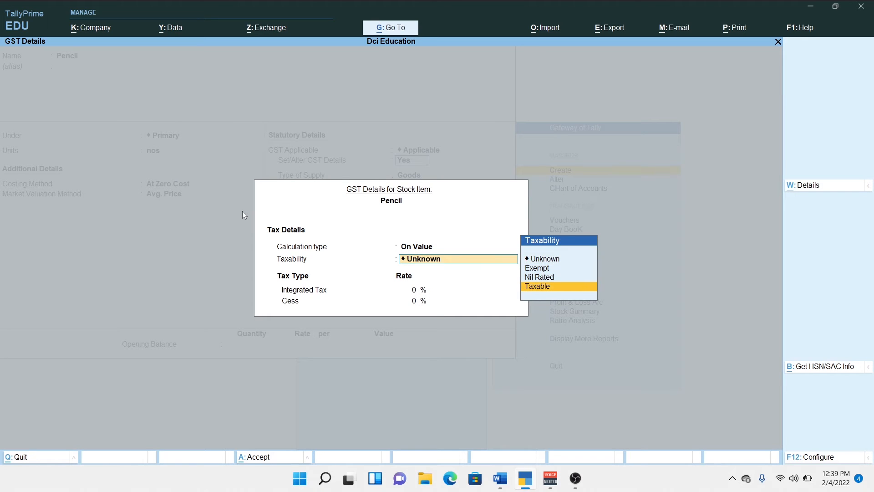
pyautogui.press('Return')
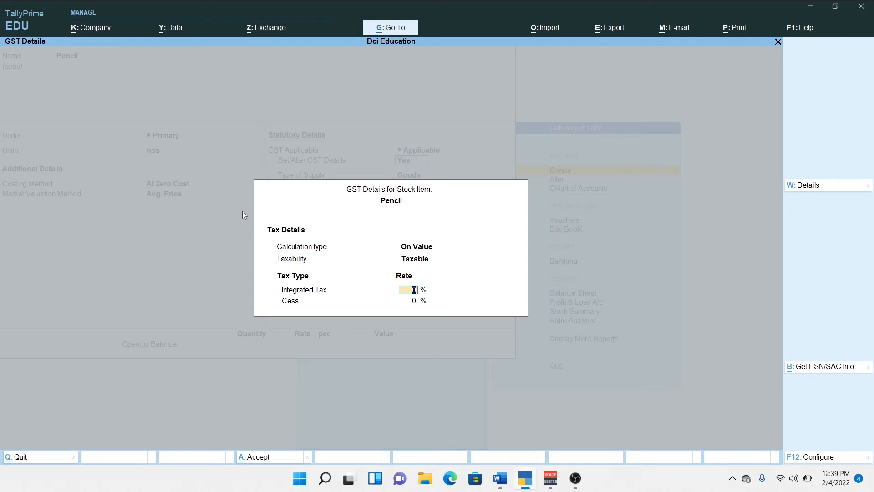
# Step: Check the Pencil GST rate in Word, set integrated tax to 18% with 0% cess, and save the item as Goods
pyautogui.hotkey('alt', 'Tab')
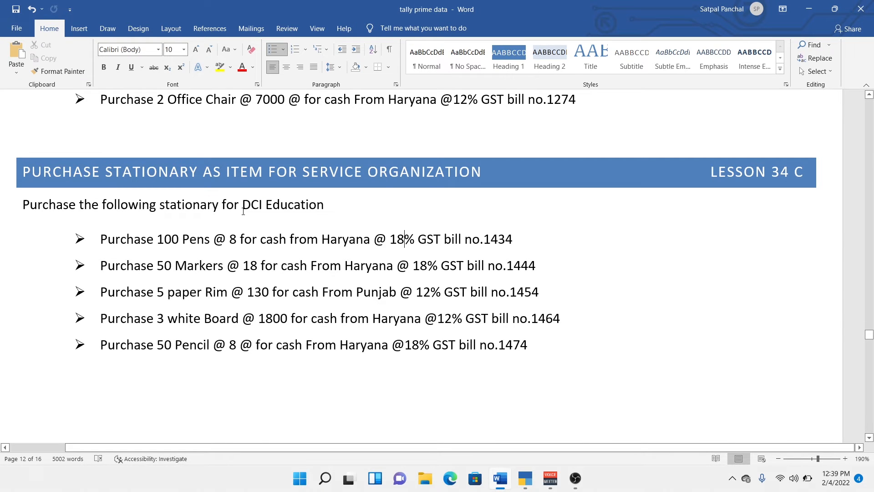
pyautogui.hotkey('alt', 'Tab')
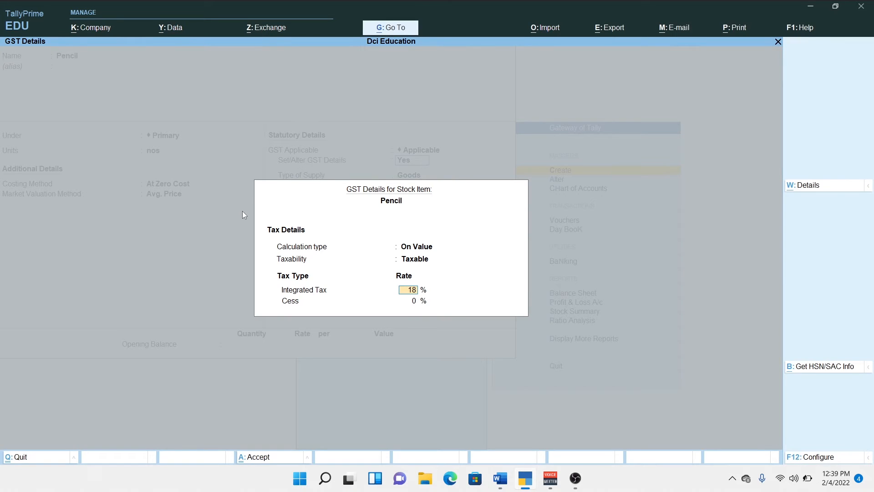
pyautogui.press('Return')
pyautogui.press('Return')
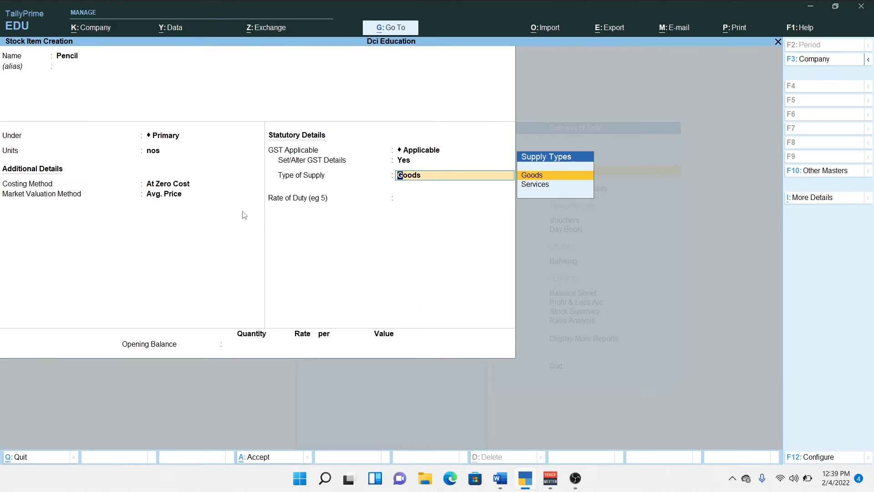
pyautogui.press('Return')
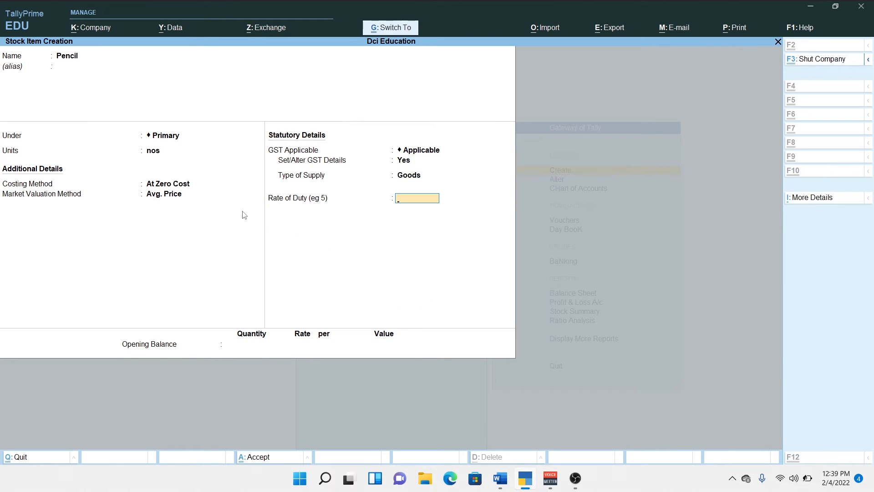
pyautogui.hotkey('ctrl', 'a')
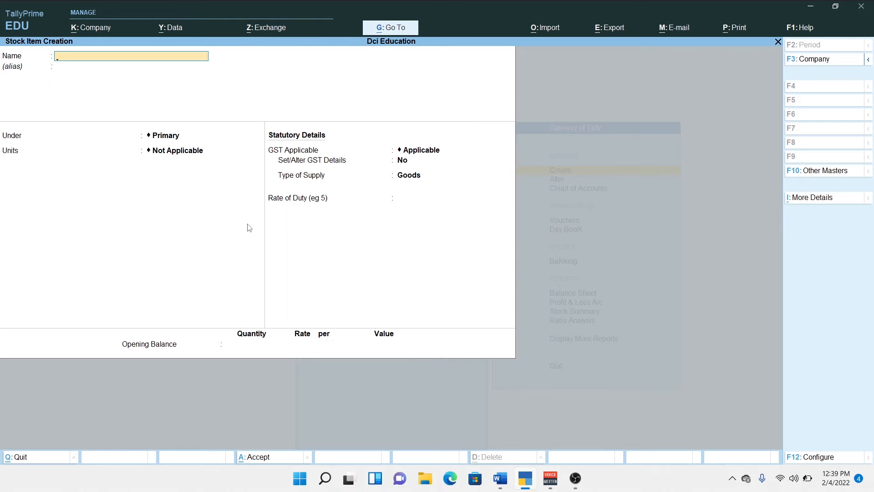
# Step: Review the stationery purchase list in Word and quit stock item creation
pyautogui.hotkey('alt', 'Tab')
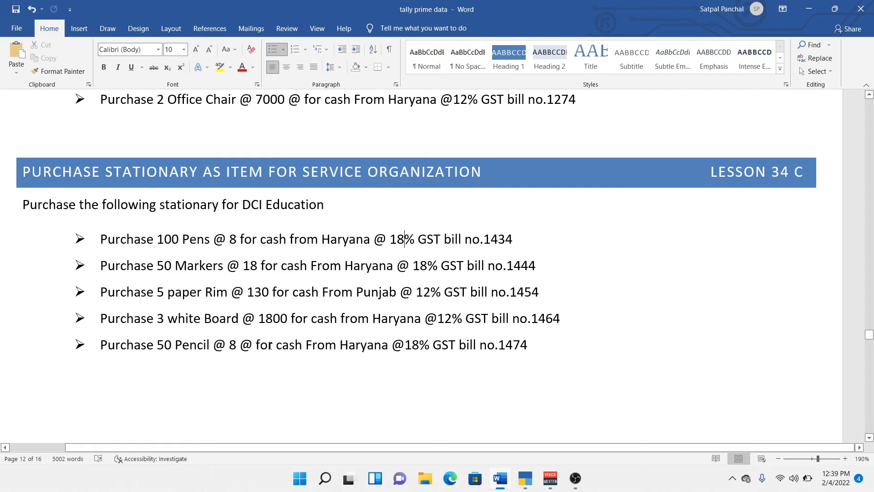
pyautogui.hotkey('alt', 'Tab')
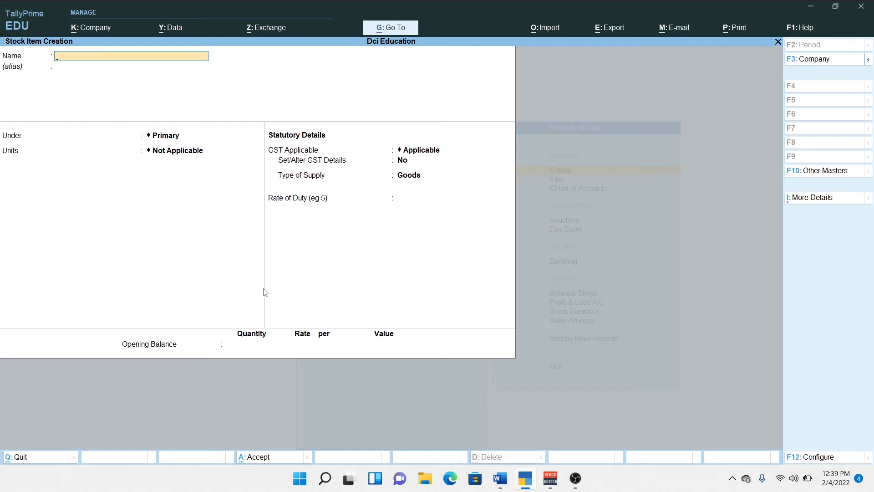
pyautogui.press('Escape')
pyautogui.press('y')
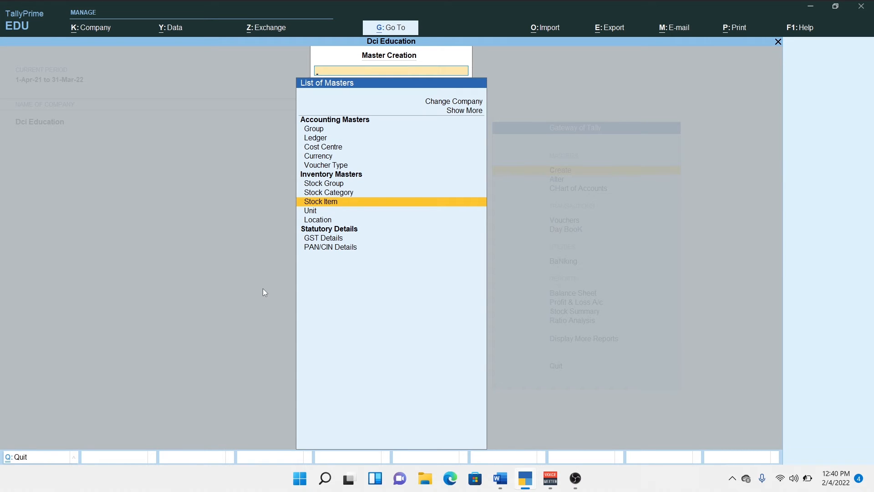
# Step: Leave master creation without creating another master and open voucher entry from the Gateway of Tally
pyautogui.press('Up')
pyautogui.press('Up')
pyautogui.press('Up')
pyautogui.press('Up')
pyautogui.press('Up')
pyautogui.press('Up')
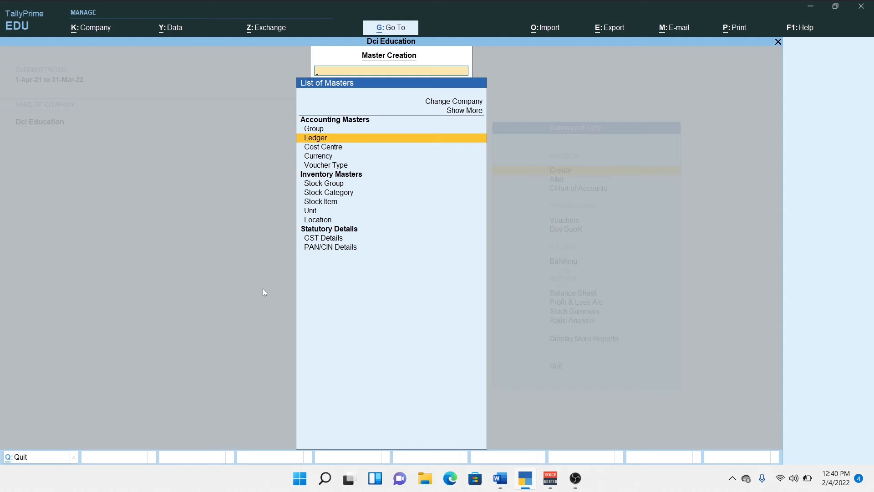
pyautogui.press('Escape')
pyautogui.press('Down')
pyautogui.press('Down')
pyautogui.press('Down')
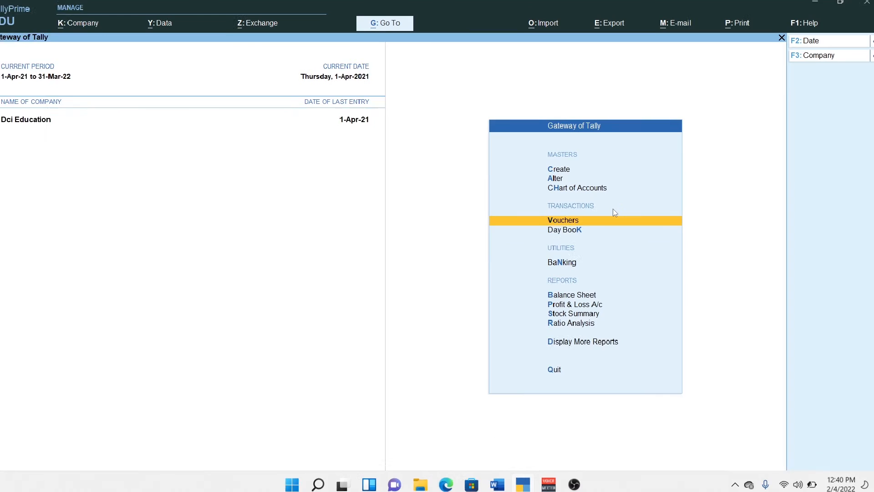
pyautogui.press('Return')
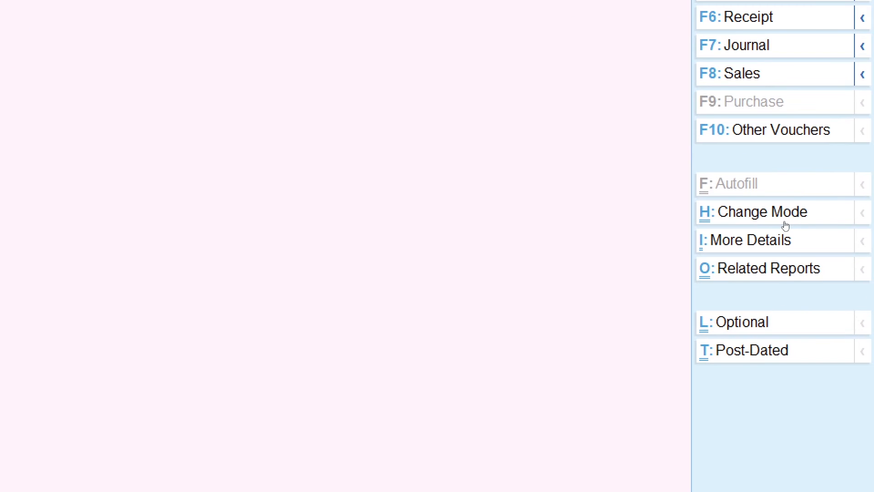
# Step: Change the purchase voucher's mode to Item Invoice
pyautogui.click(830, 216)
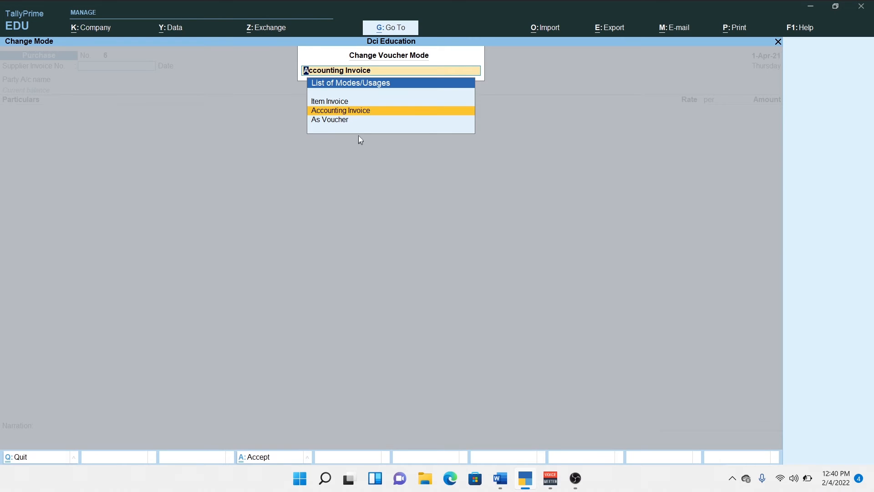
pyautogui.press('Up')
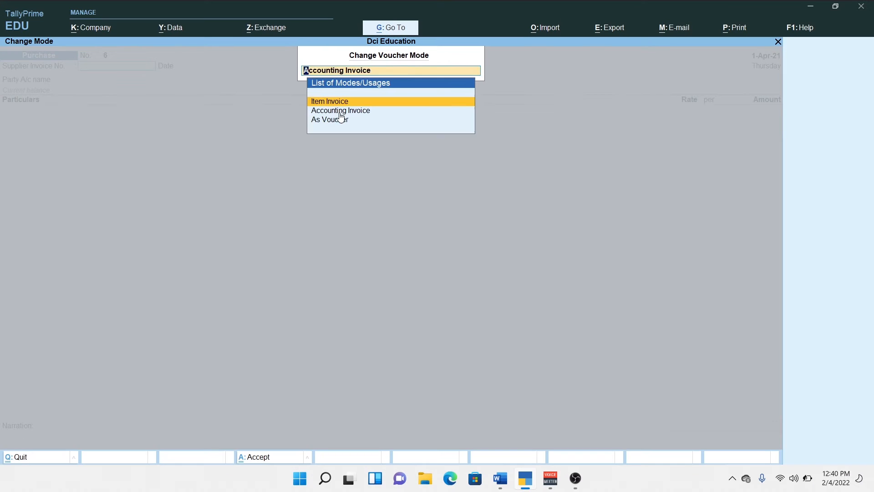
pyautogui.press('Return')
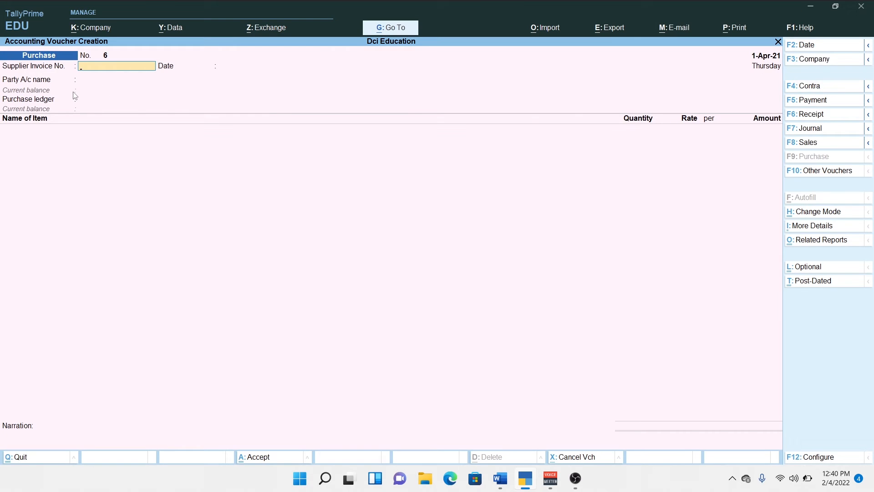
# Step: Check the Pens bill number in Word, enter supplier invoice number 1434 dated 1-Apr-21, and choose Cash as the party account
pyautogui.hotkey('alt', 'Tab')
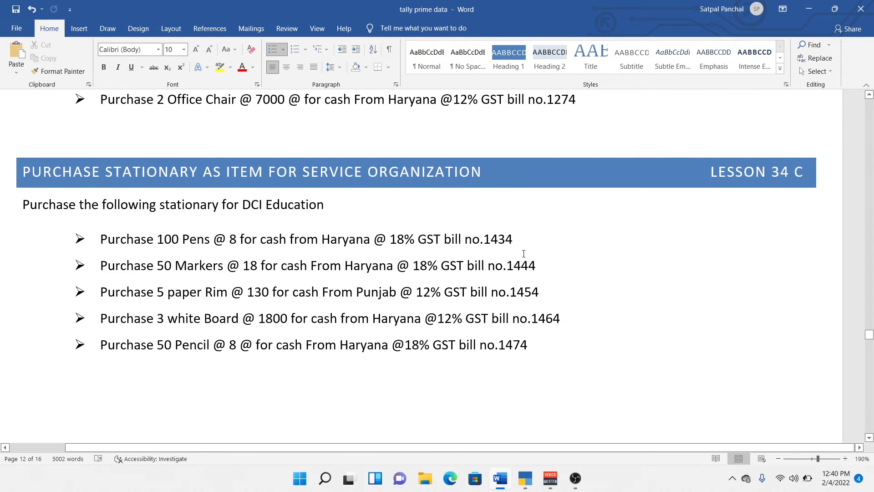
pyautogui.hotkey('alt', 'Tab')
pyautogui.write('1')
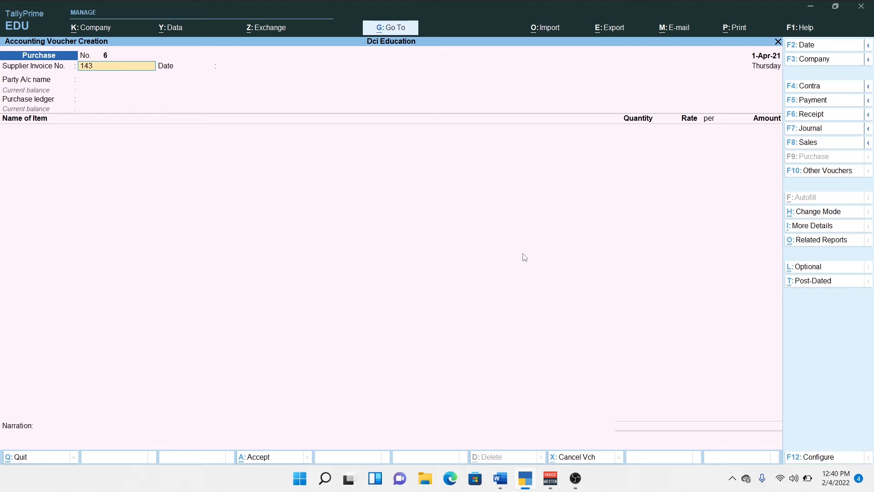
pyautogui.press('Return')
pyautogui.press('Return')
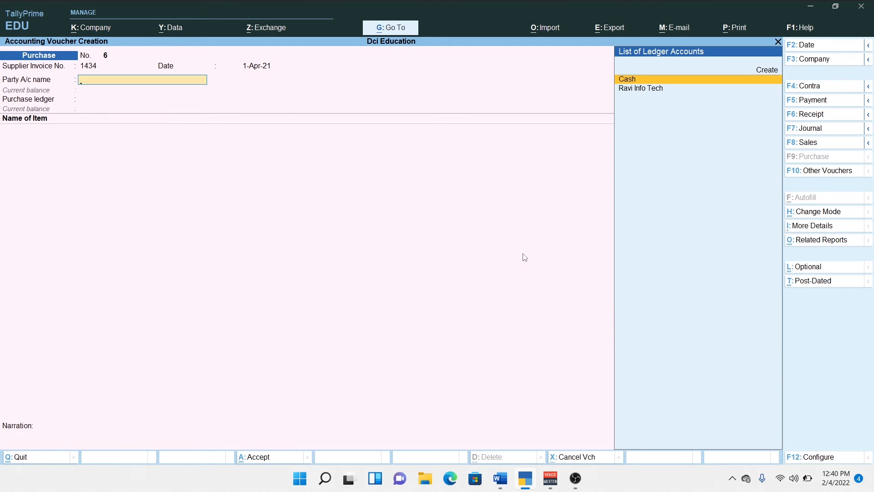
pyautogui.press('Return')
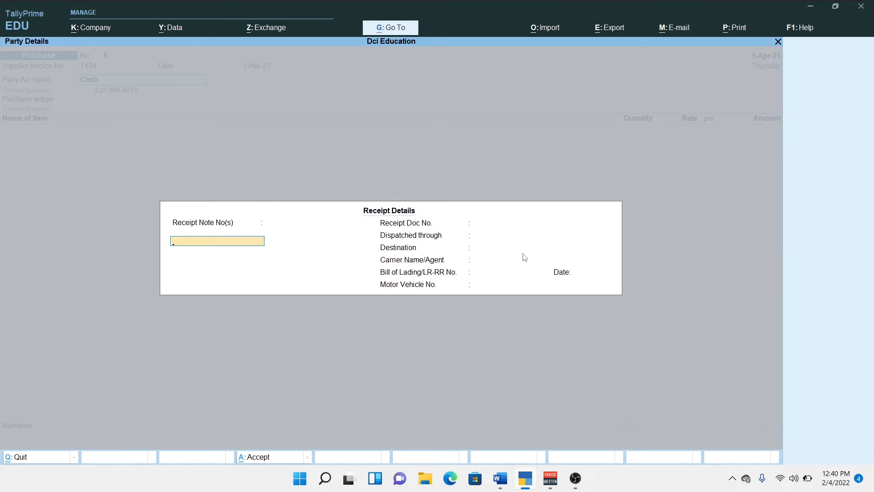
# Step: Accept blank receipt details, keep the Cash supplier's state as Haryana, set GST registration type to Regular and enter the GSTIN
pyautogui.hotkey('ctrl', 'a')
pyautogui.press('Return')
pyautogui.press('Return')
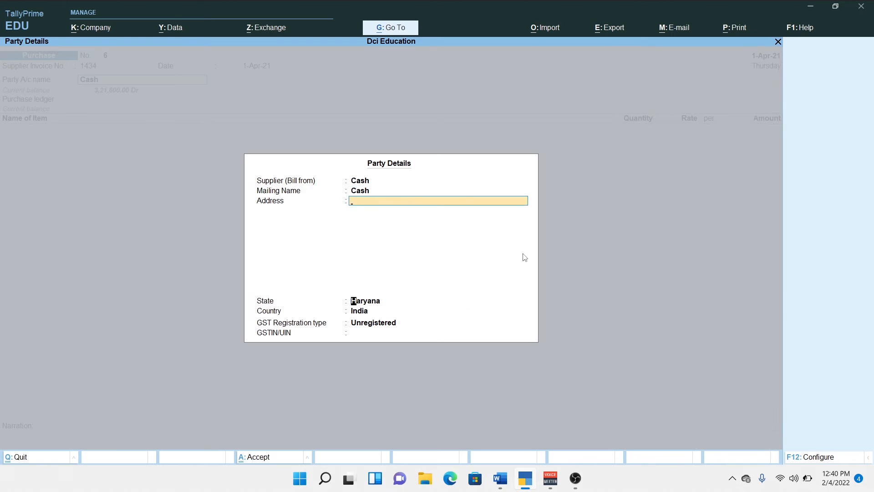
pyautogui.press('Return')
pyautogui.press('Return')
pyautogui.press('Return')
pyautogui.press('Up')
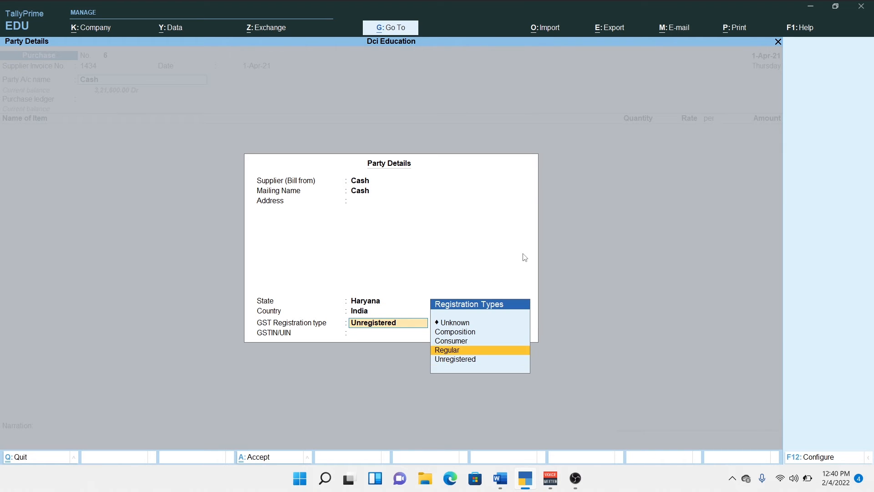
pyautogui.press('Return')
pyautogui.write('4545455')
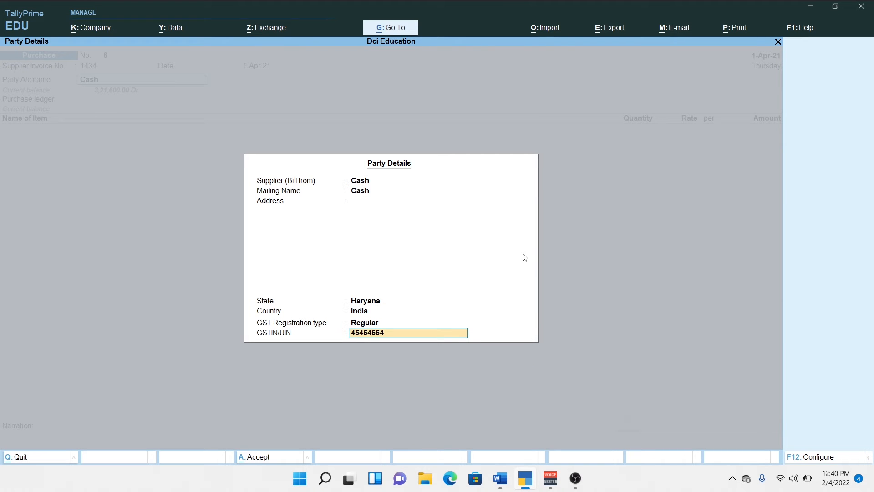
pyautogui.write('4')
pyautogui.press('Return')
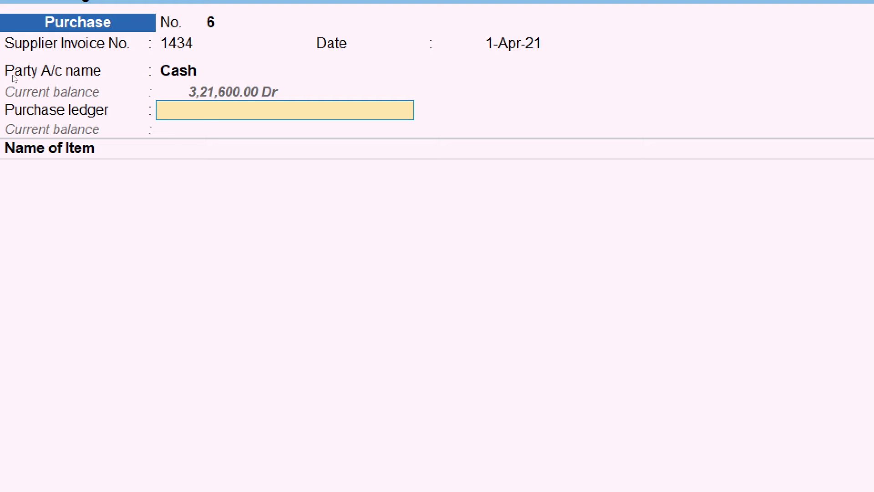
# Step: Check the stationery list in Word, expand the list of ledger accounts and choose Stationary as the purchase ledger
pyautogui.hotkey('alt', 'Tab')
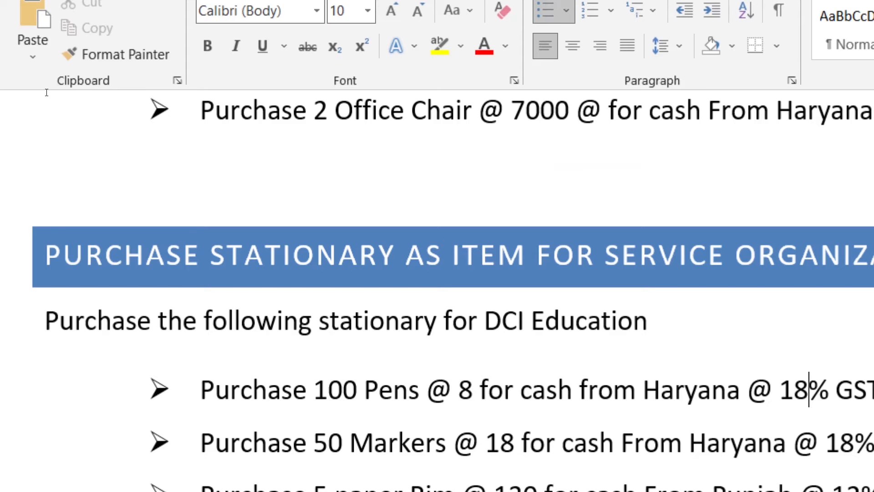
pyautogui.hotkey('alt', 'Tab')
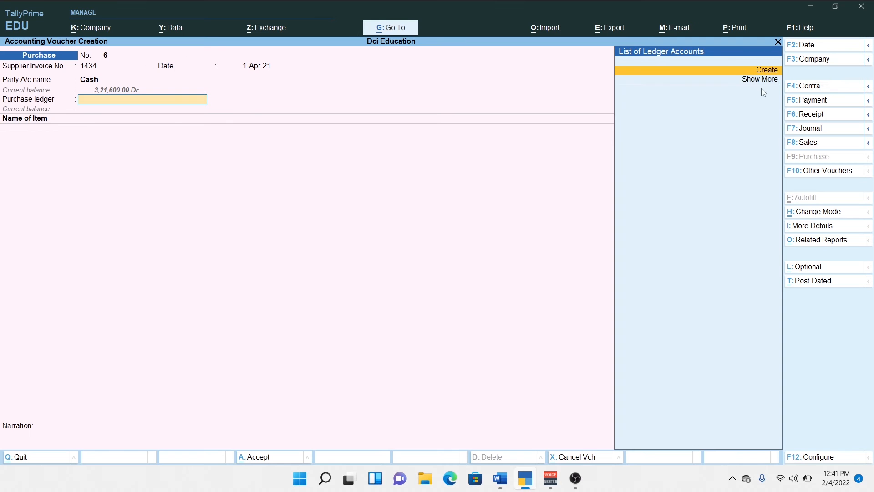
pyautogui.press('Down')
pyautogui.press('Return')
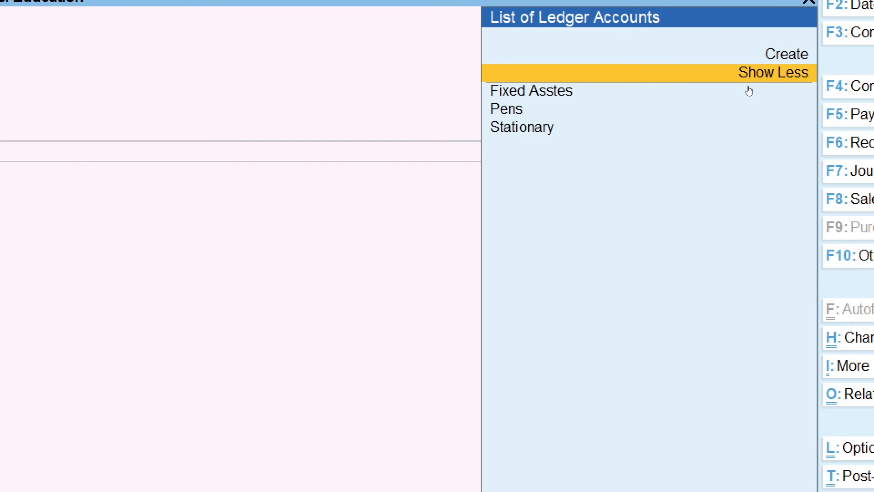
pyautogui.press('Down')
pyautogui.press('Down')
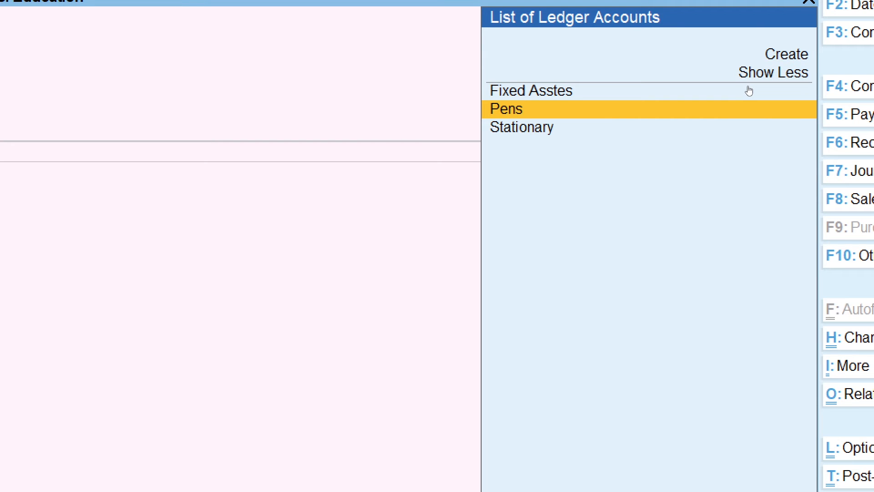
pyautogui.press('Up')
pyautogui.press('Down')
pyautogui.press('Down')
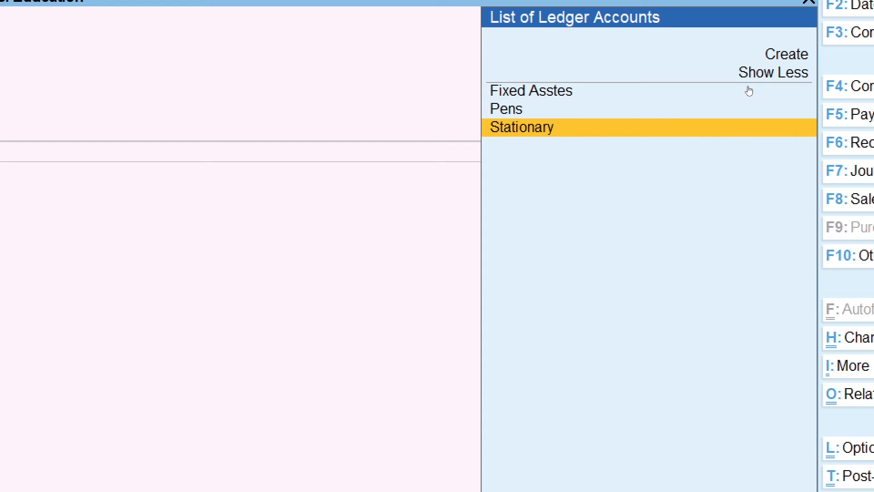
pyautogui.press('Up')
pyautogui.press('Up')
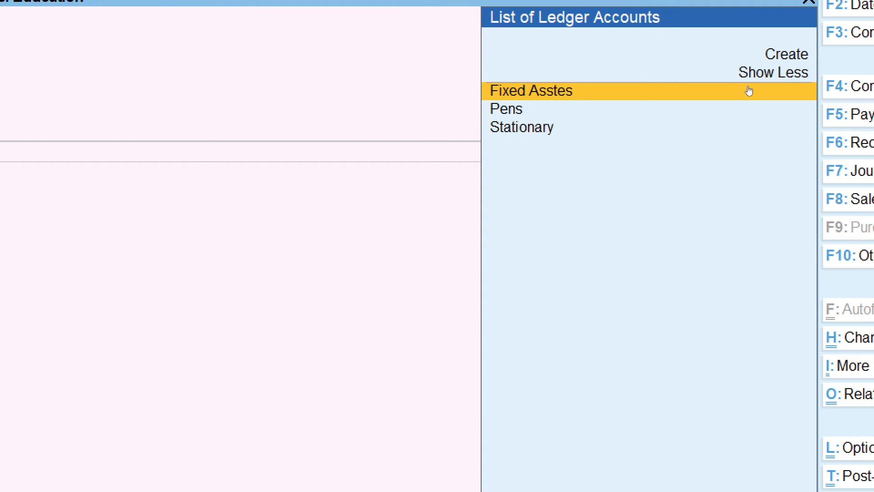
pyautogui.press('Down')
pyautogui.press('Down')
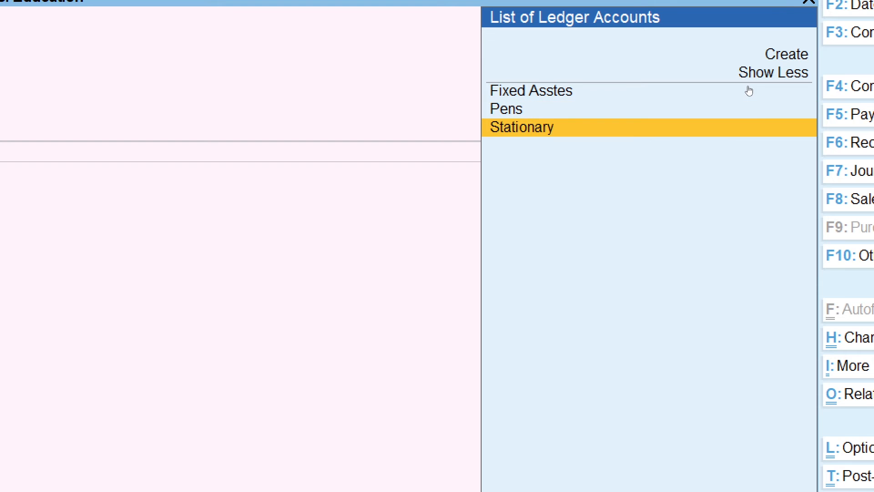
pyautogui.press('Return')
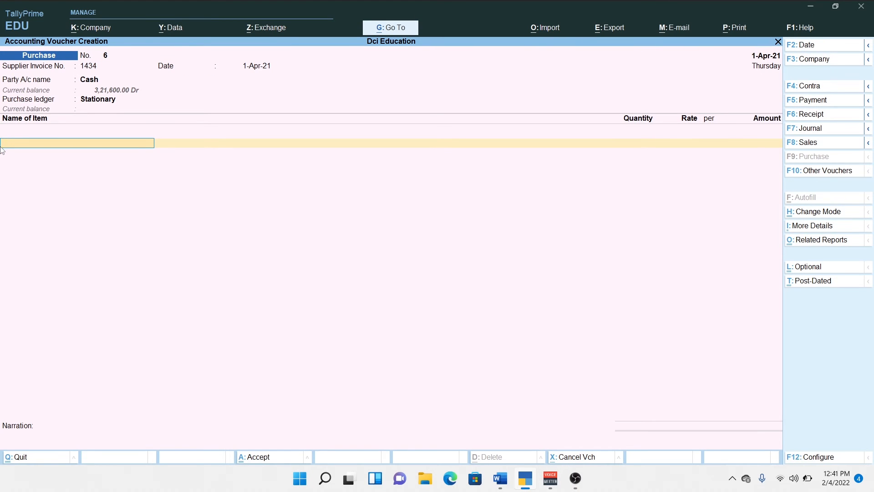
# Step: Check the Pens entry in Word and add 100 nos of the Pens item at a rate of 8 to the voucher
pyautogui.hotkey('alt', 'Tab')
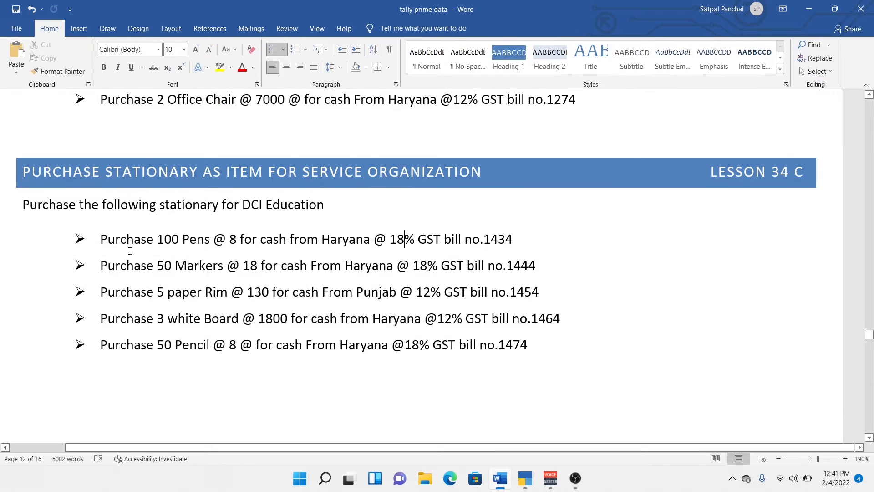
pyautogui.hotkey('alt', 'Tab')
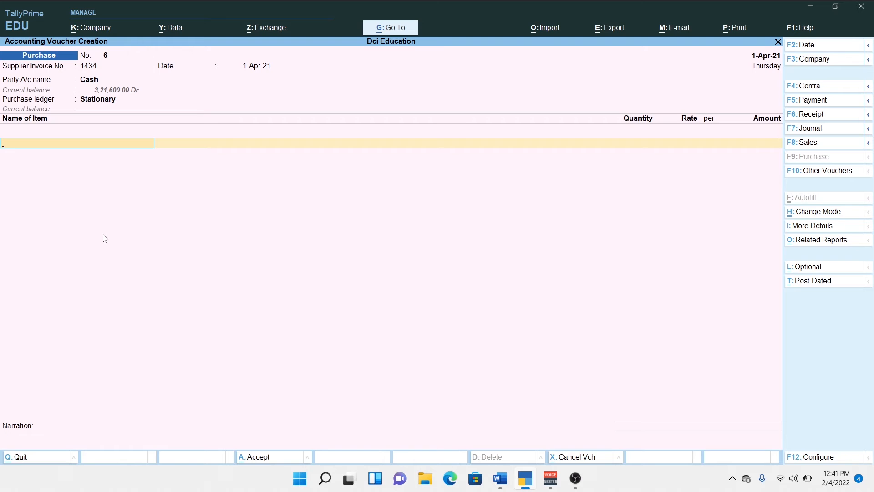
pyautogui.write('P')
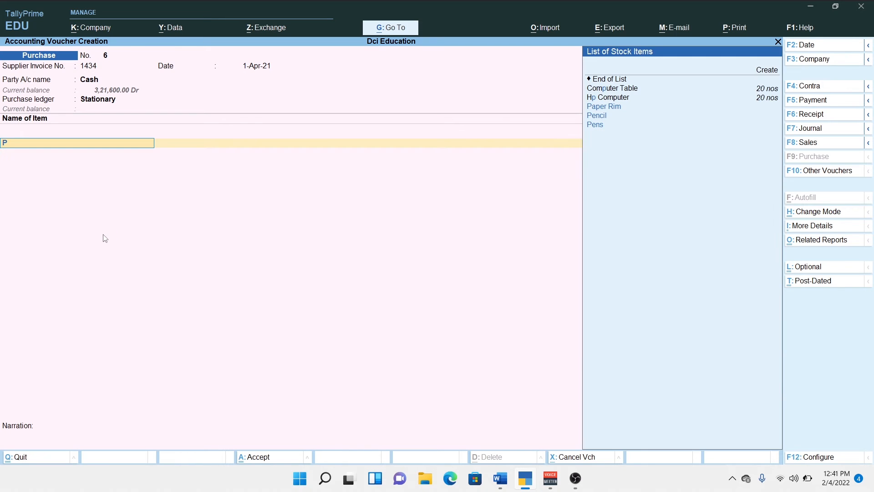
pyautogui.press('Down')
pyautogui.press('Down')
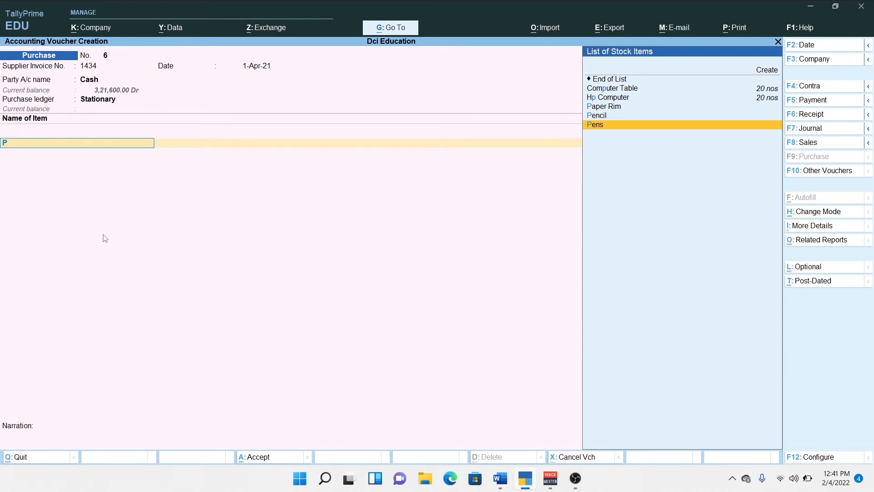
pyautogui.press('Return')
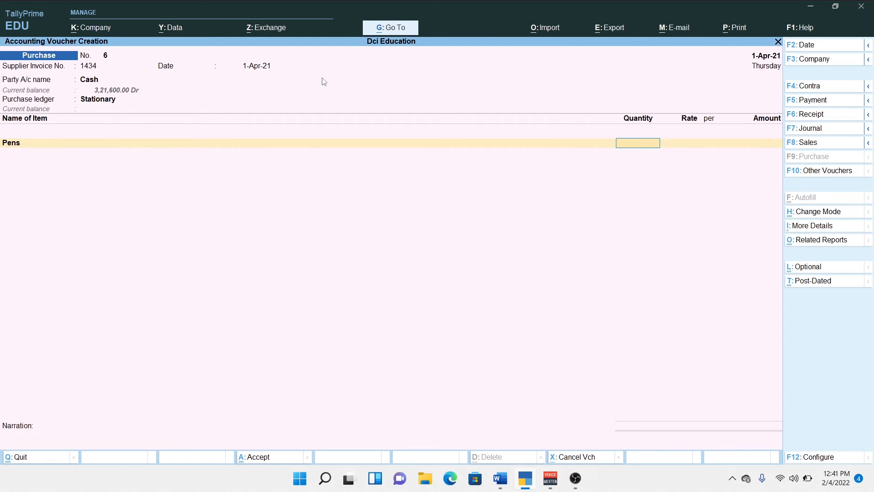
pyautogui.write('100')
pyautogui.press('Return')
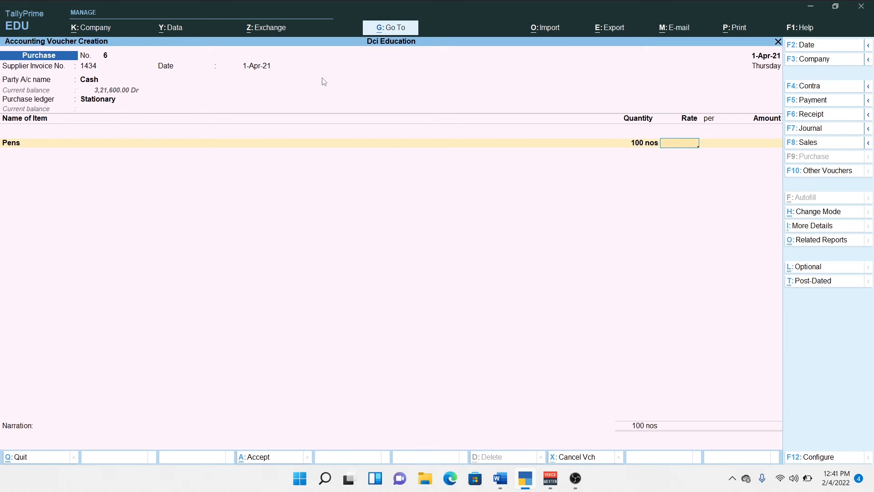
pyautogui.write('8')
pyautogui.press('Return')
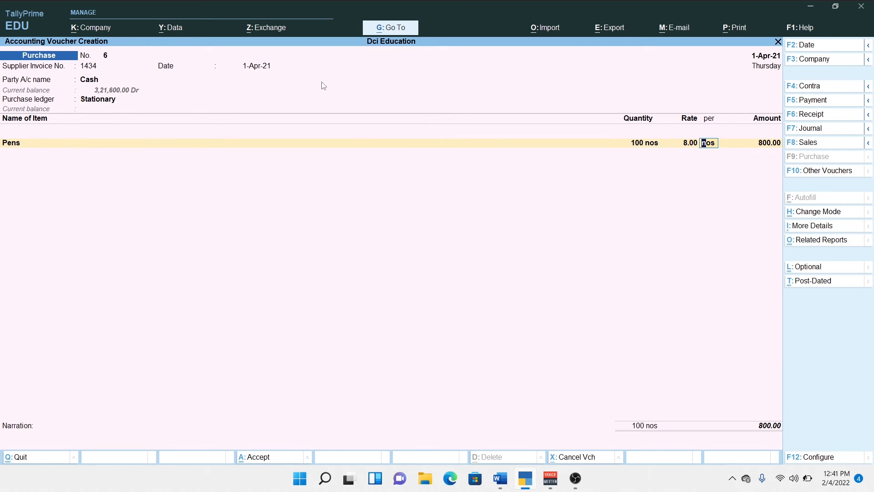
pyautogui.press('Return')
pyautogui.press('Return')
pyautogui.press('Return')
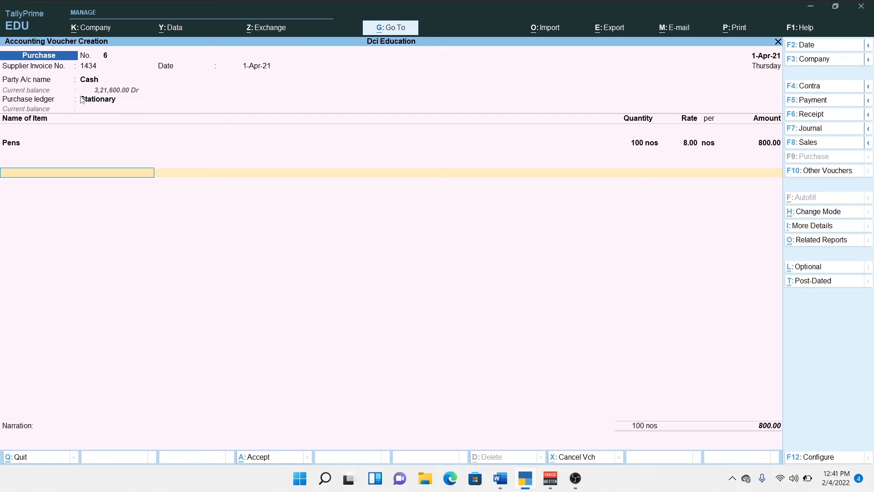
# Step: Add the Cgst and Sgst tax ledgers beneath the Pens item, leaving their descriptions blank
pyautogui.write('C')
pyautogui.press('Down')
pyautogui.press('Down')
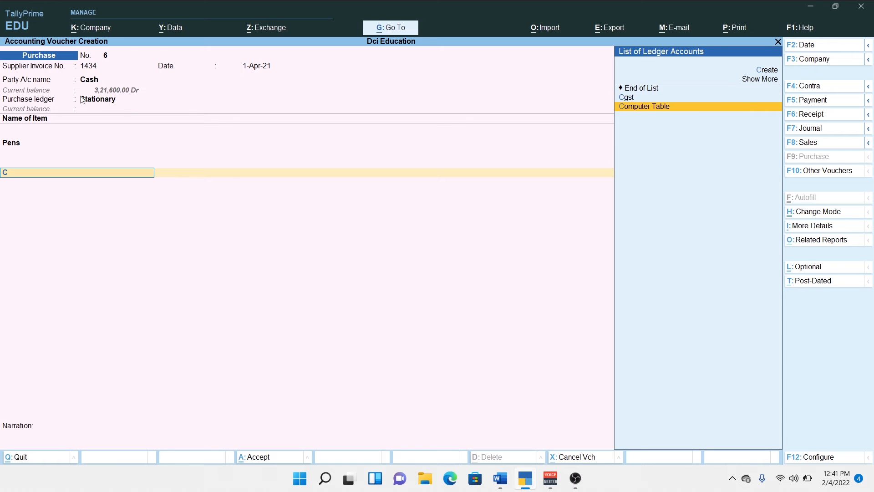
pyautogui.press('Up')
pyautogui.press('Return')
pyautogui.press('Return')
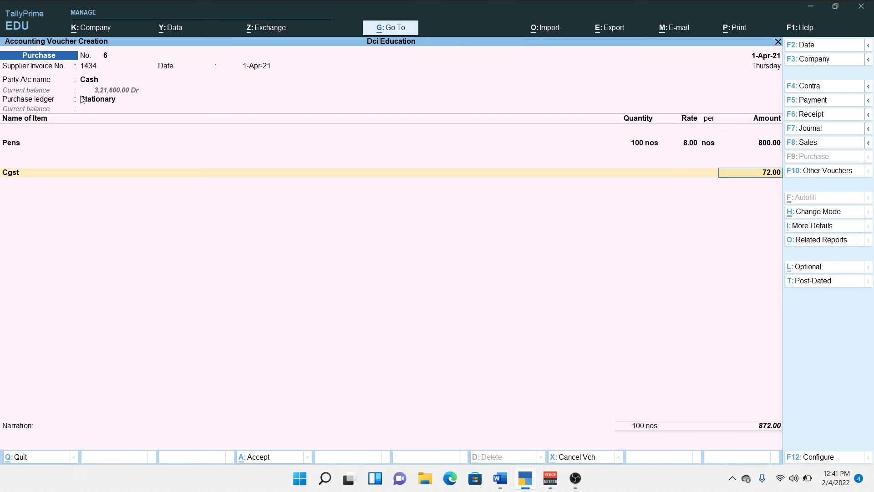
pyautogui.press('Return')
pyautogui.write('s')
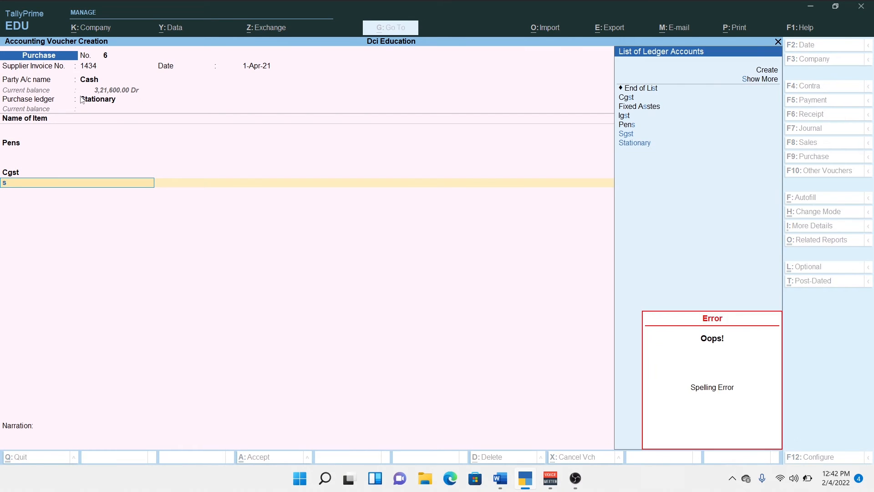
pyautogui.press('Return')
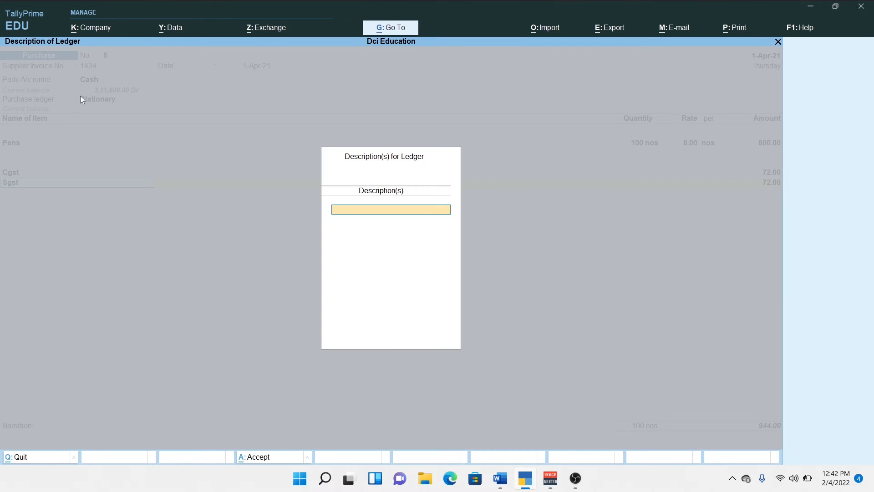
pyautogui.press('Return')
pyautogui.press('Return')
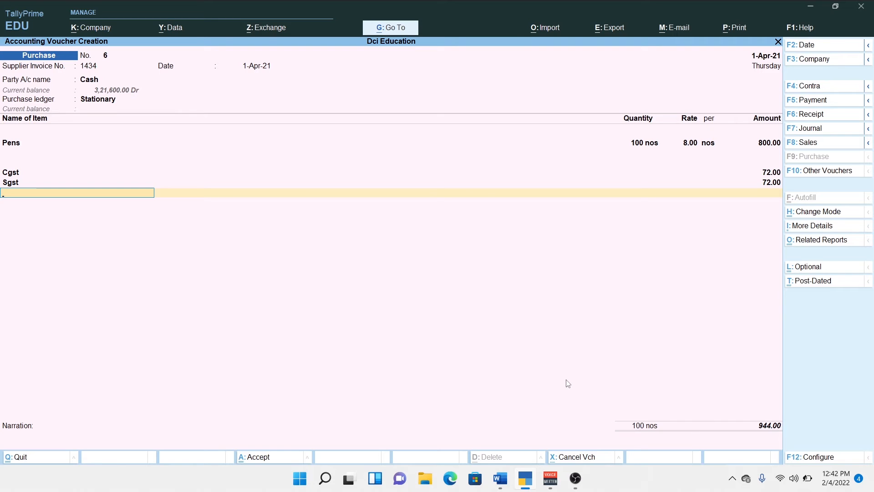
# Step: Save the Pens purchase voucher without a narration and switch to Word for the next stationery purchase
pyautogui.press('Return')
pyautogui.press('Return')
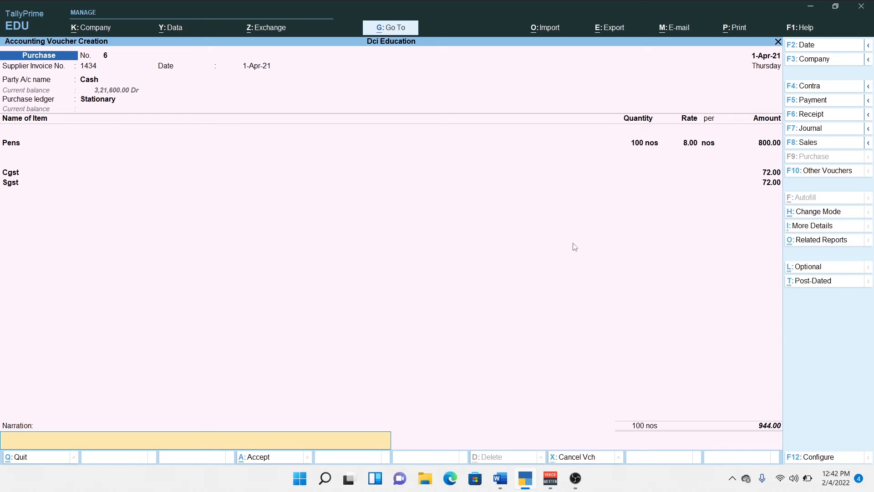
pyautogui.press('Return')
pyautogui.press('Return')
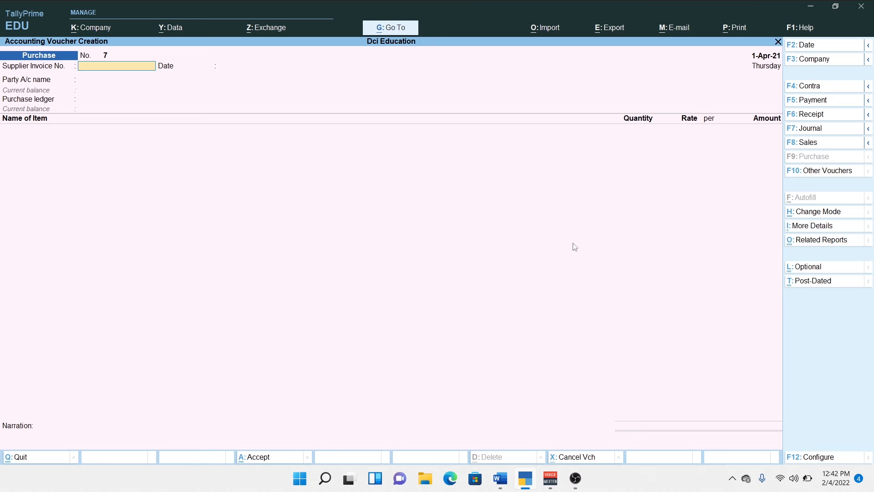
pyautogui.hotkey('alt', 'Tab')
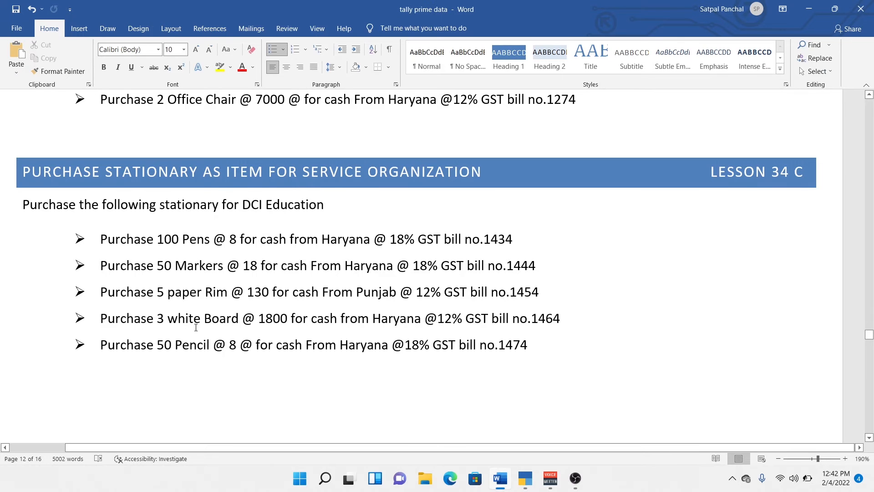
# Step: Check the Markers entry in Word and start its purchase voucher with supplier invoice number 1444, dated 1-Apr-21, and Cash as the party account
pyautogui.hotkey('alt', 'Tab')
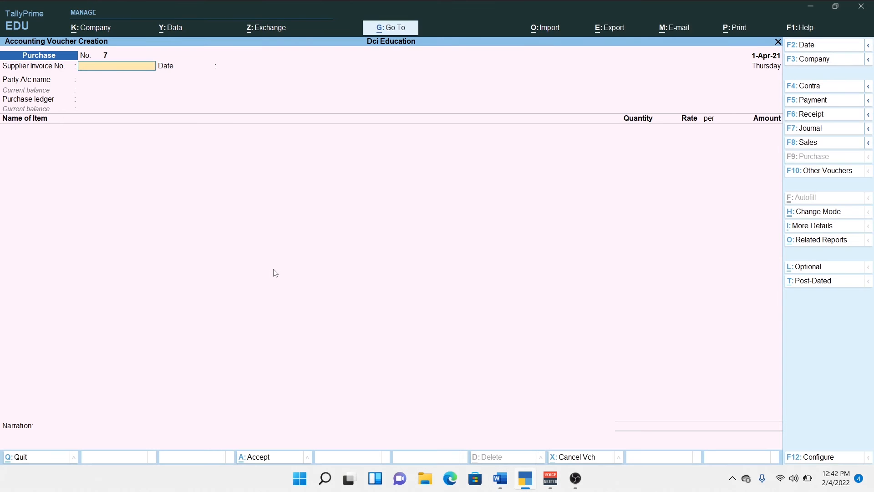
pyautogui.hotkey('alt', 'Tab')
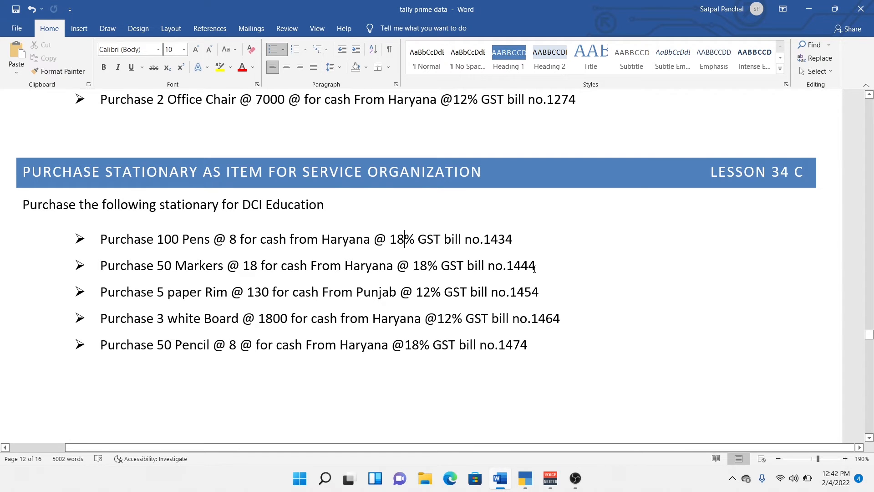
pyautogui.hotkey('alt', 'Tab')
pyautogui.write('44')
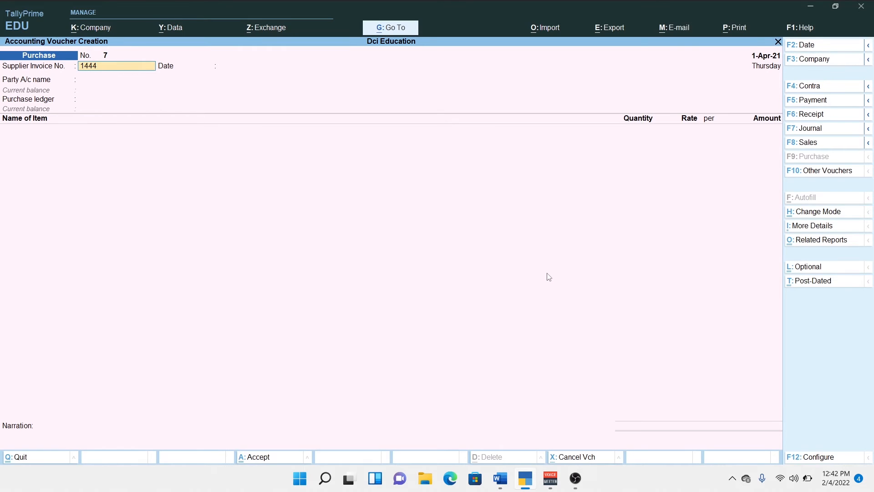
pyautogui.press('Return')
pyautogui.press('Return')
pyautogui.press('Return')
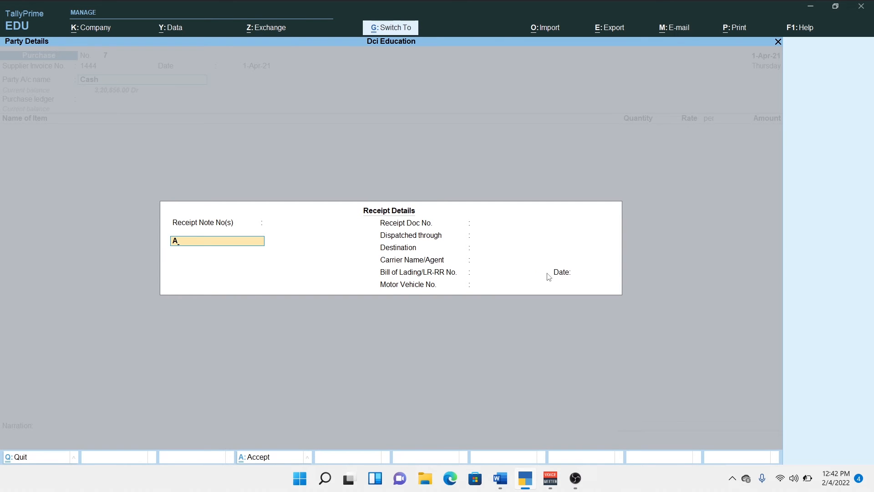
# Step: Leave the receipt details blank, set the cash supplier's GST registration type to Regular with state Haryana, and enter its GSTIN
pyautogui.hotkey('ctrl', 'a')
pyautogui.press('Return')
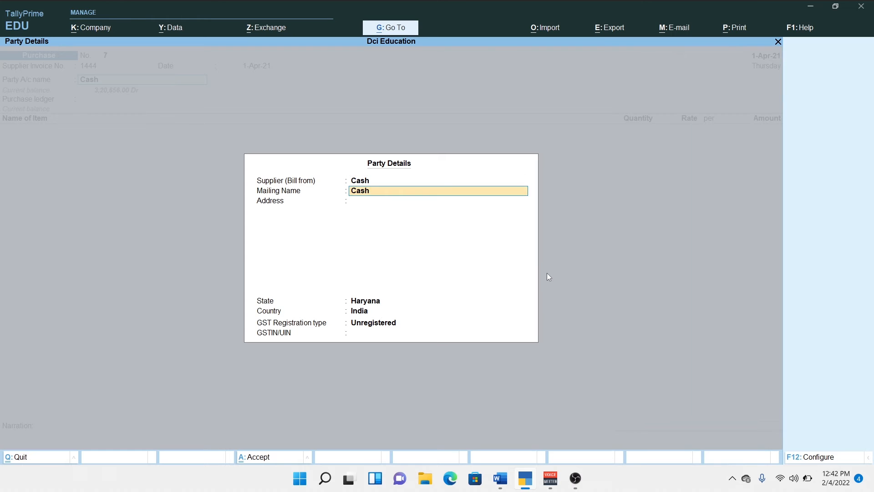
pyautogui.press('Return')
pyautogui.press('Return')
pyautogui.press('Return')
pyautogui.press('Return')
pyautogui.press('Up')
pyautogui.press('Return')
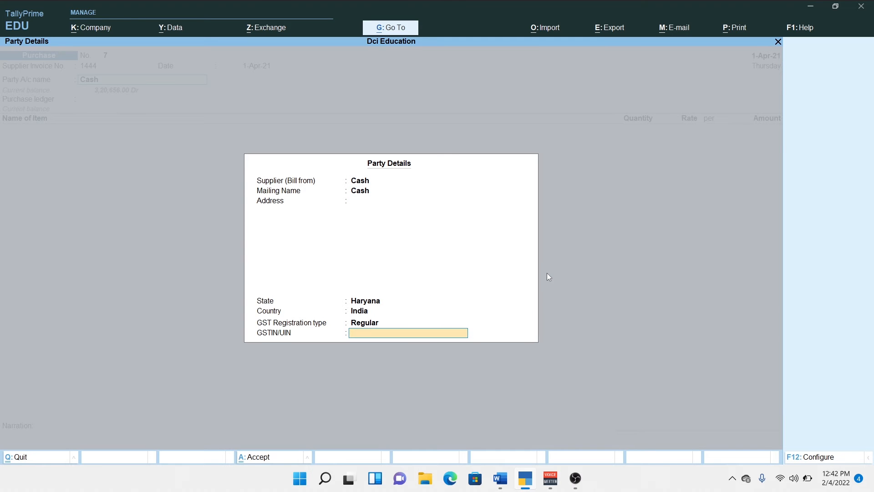
pyautogui.write('454545454')
pyautogui.press('Return')
# Step: Expand the list of ledger accounts and choose Stationary as the purchase ledger for the Markers voucher
pyautogui.press('Down')
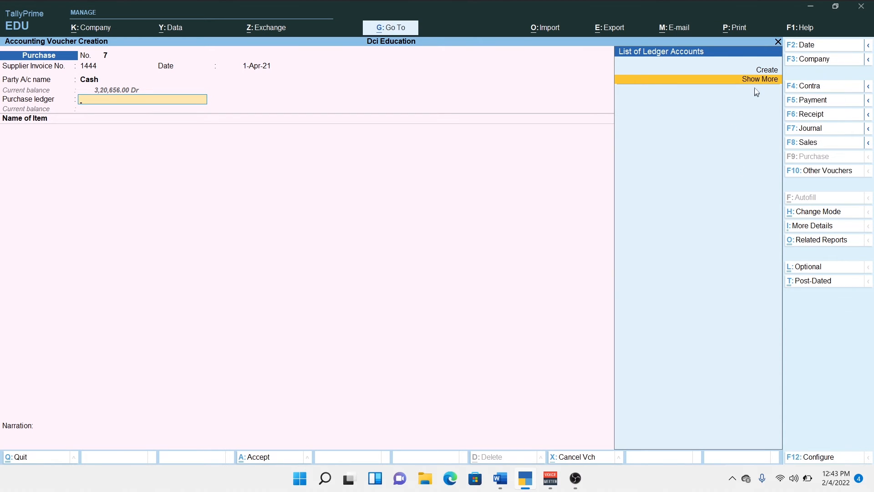
pyautogui.hotkey('ctrl', '1')
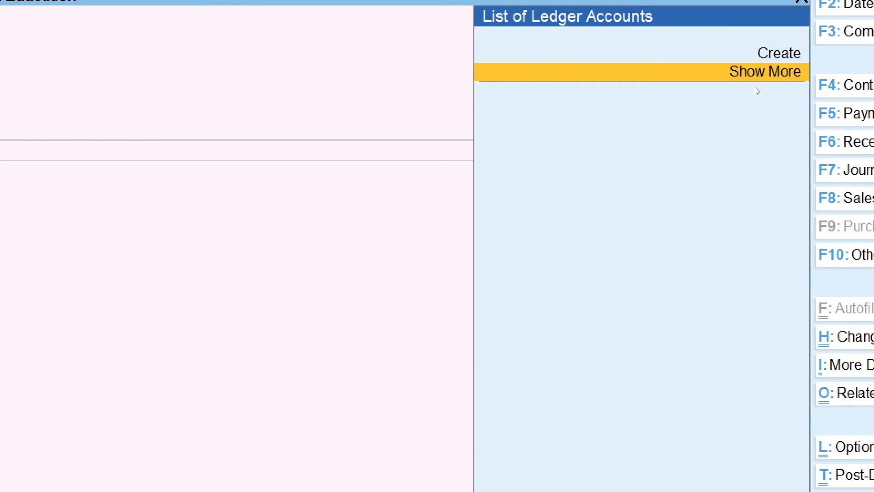
pyautogui.press('Return')
pyautogui.press('Down')
pyautogui.press('Down')
pyautogui.press('Down')
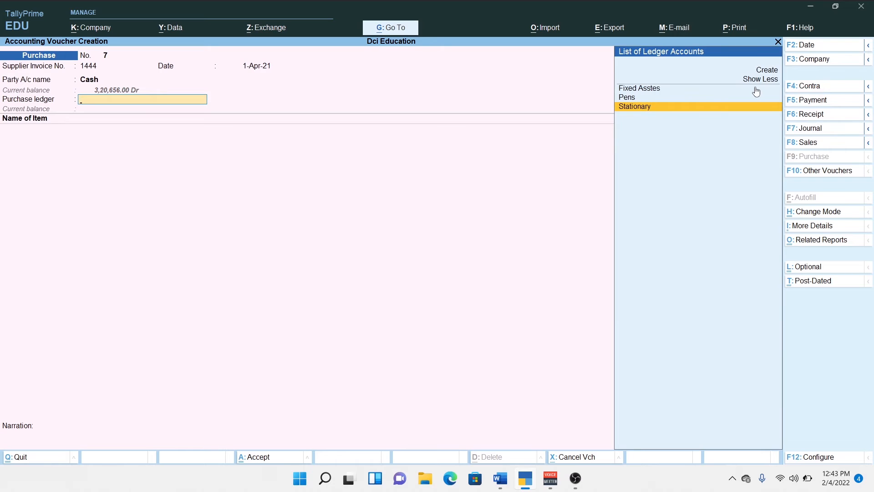
pyautogui.press('Return')
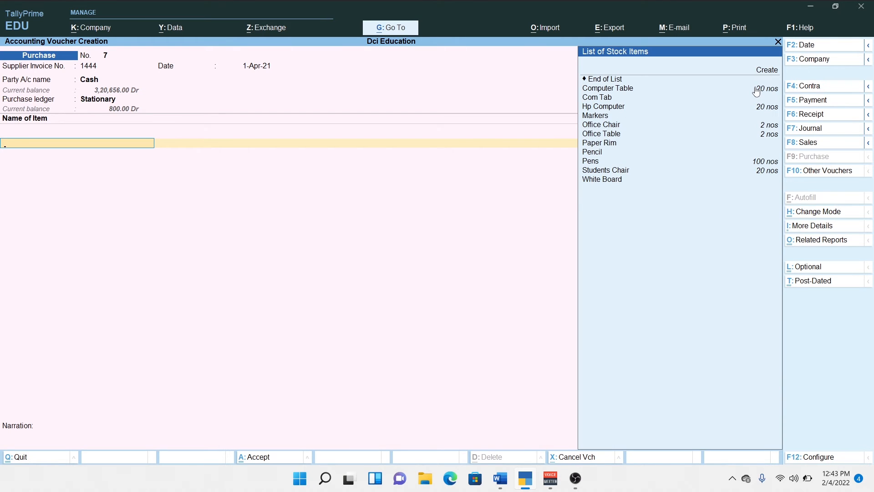
# Step: Add 50 nos of the Markers item to the voucher at a rate of 18, checking the rate in Word
pyautogui.write('mar')
pyautogui.press('Return')
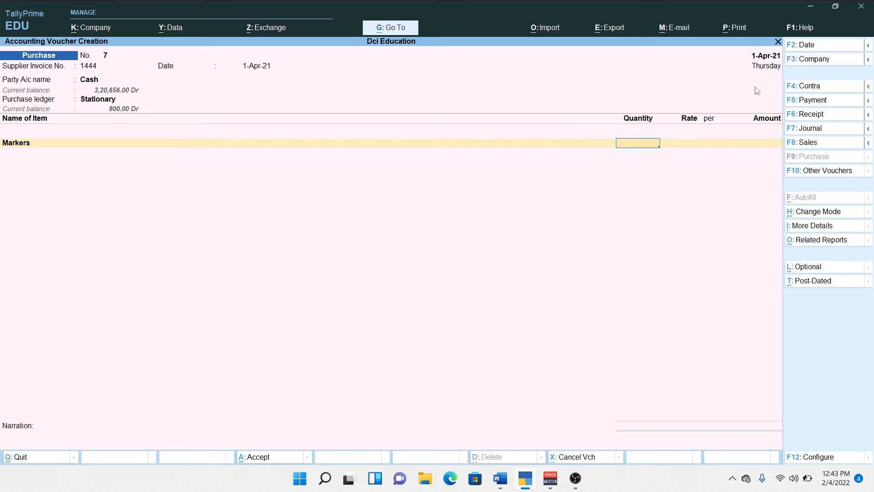
pyautogui.write('50')
pyautogui.press('Return')
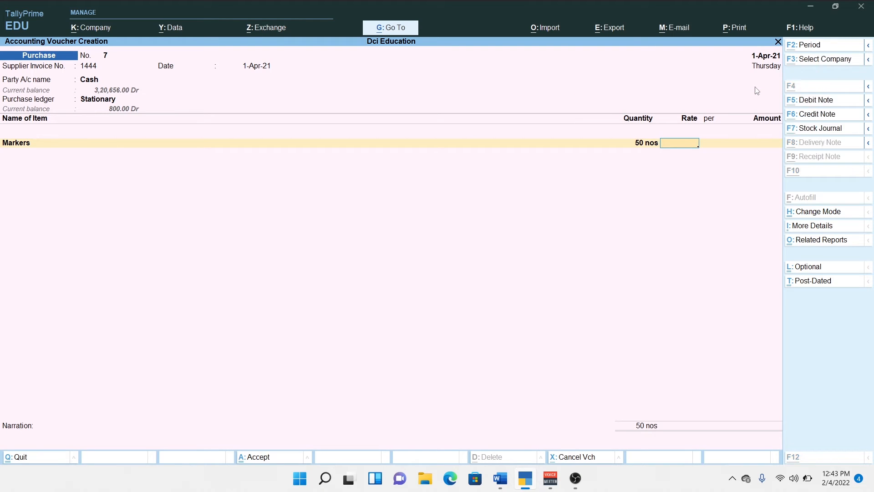
pyautogui.hotkey('alt', 'Tab')
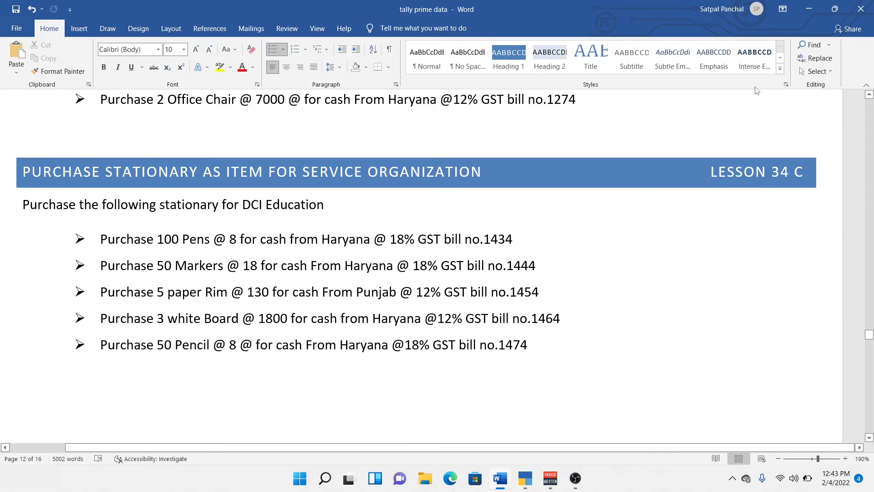
pyautogui.hotkey('alt', 'Tab')
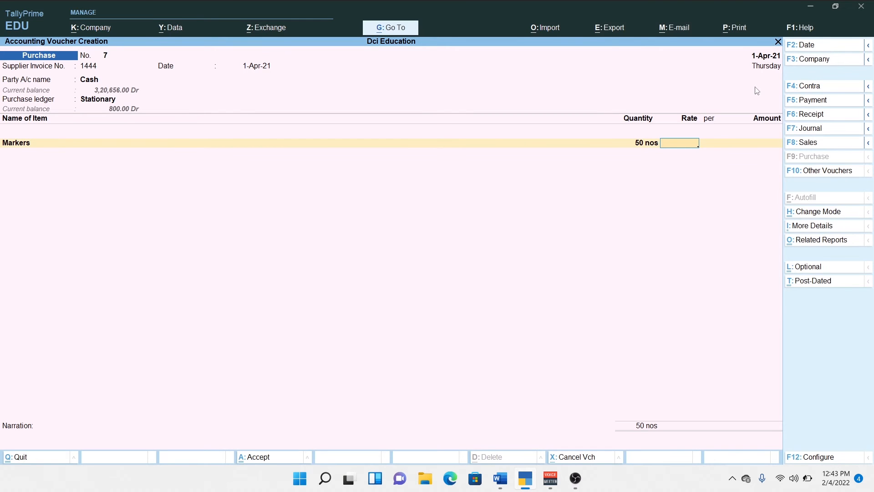
pyautogui.write('18')
pyautogui.press('Return')
pyautogui.press('Return')
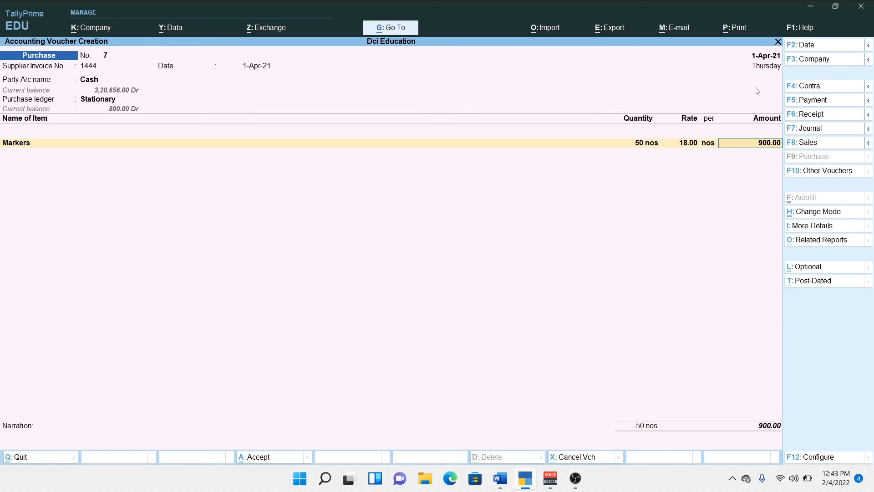
pyautogui.press('Return')
pyautogui.press('Return')
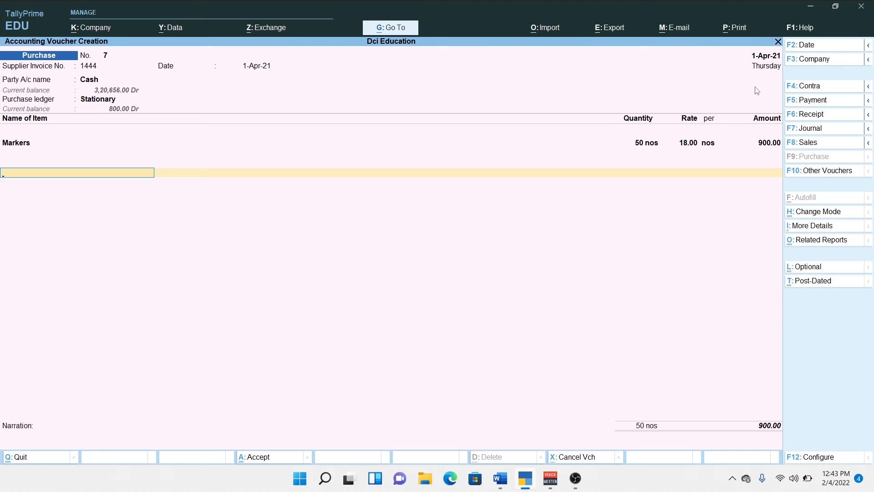
# Step: Add the Cgst and Sgst tax ledgers beneath the Markers item and close the ledger entries
pyautogui.write('c')
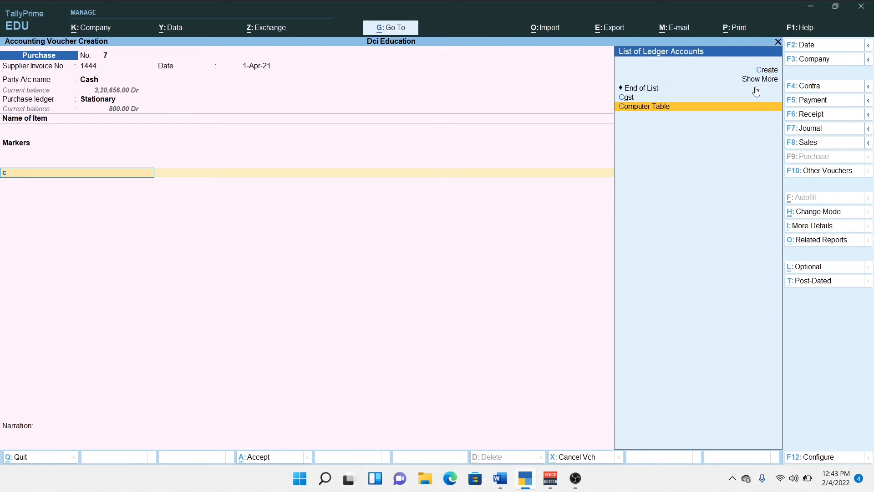
pyautogui.press('Up')
pyautogui.press('Return')
pyautogui.press('Return')
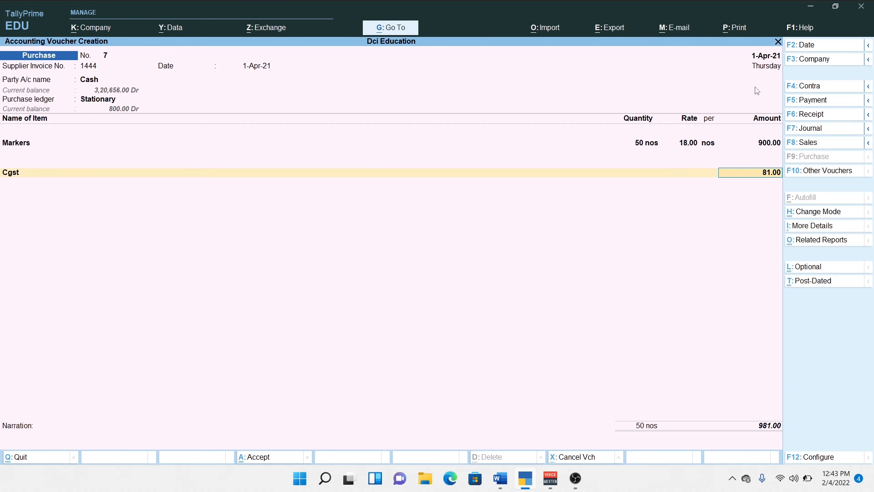
pyautogui.press('Return')
pyautogui.write('s')
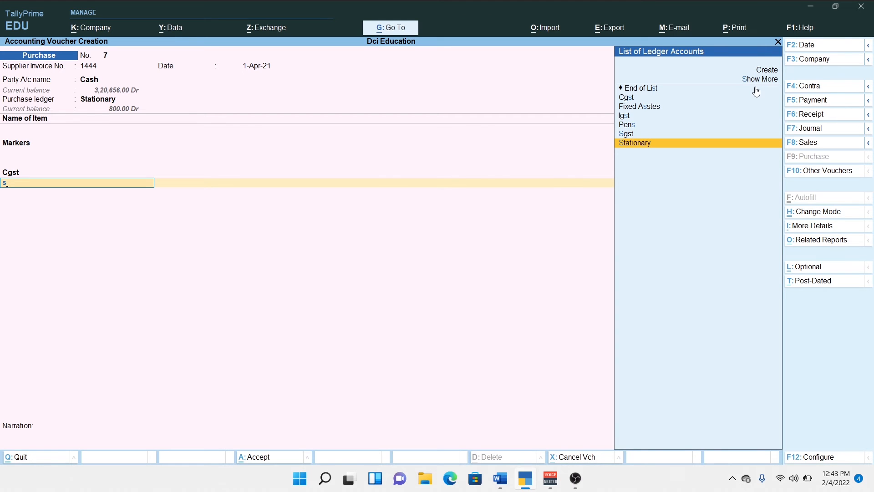
pyautogui.press('Up')
pyautogui.press('Return')
pyautogui.press('Return')
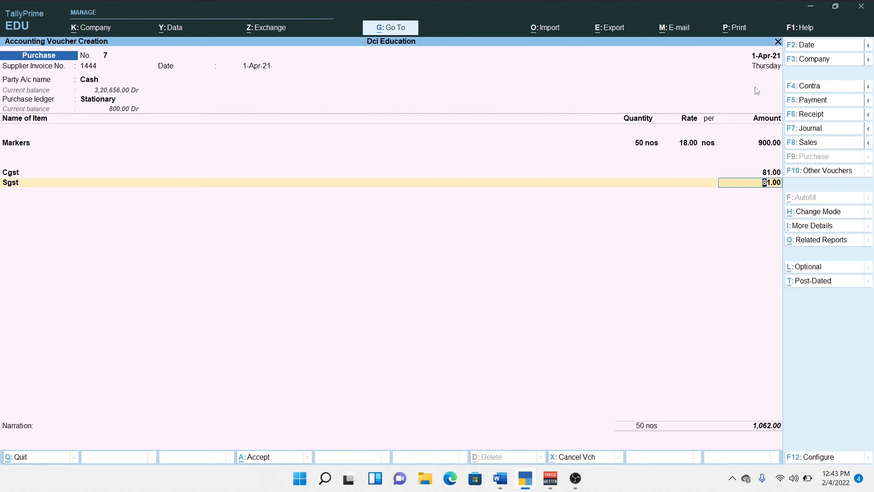
pyautogui.press('Return')
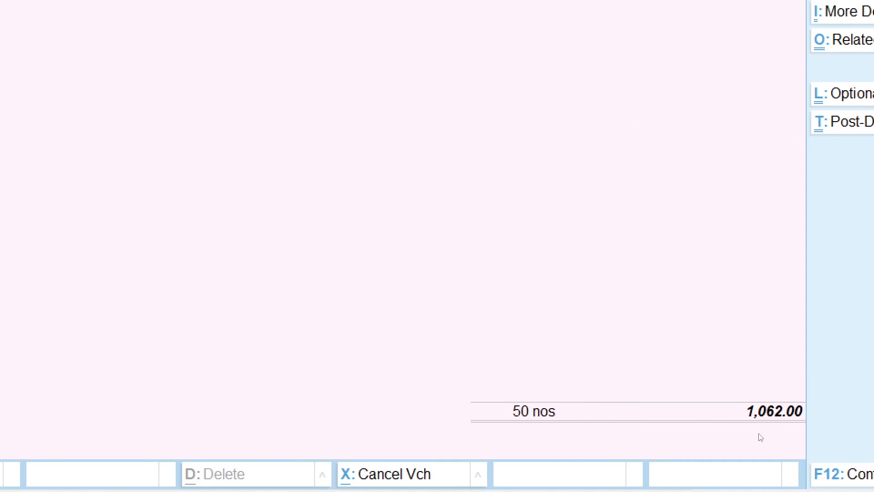
pyautogui.press('Return')
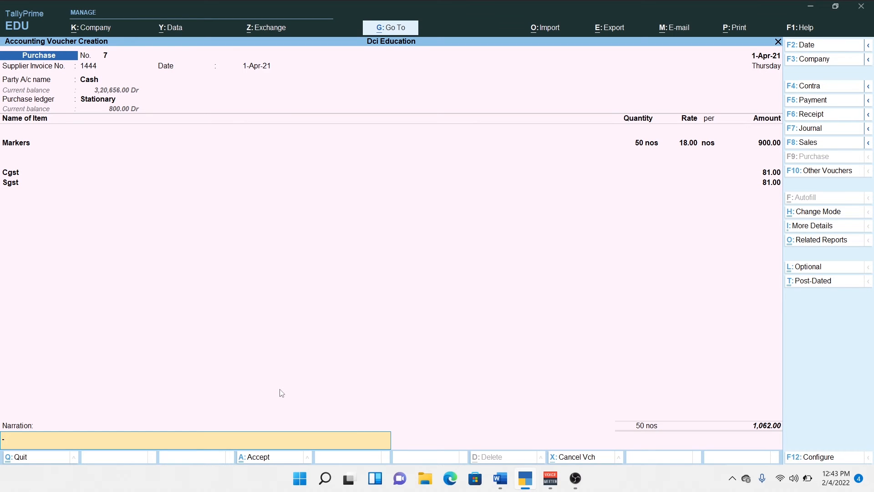
# Step: Save the Markers purchase voucher without a narration and switch to Word for the paper rim purchase
pyautogui.press('Return')
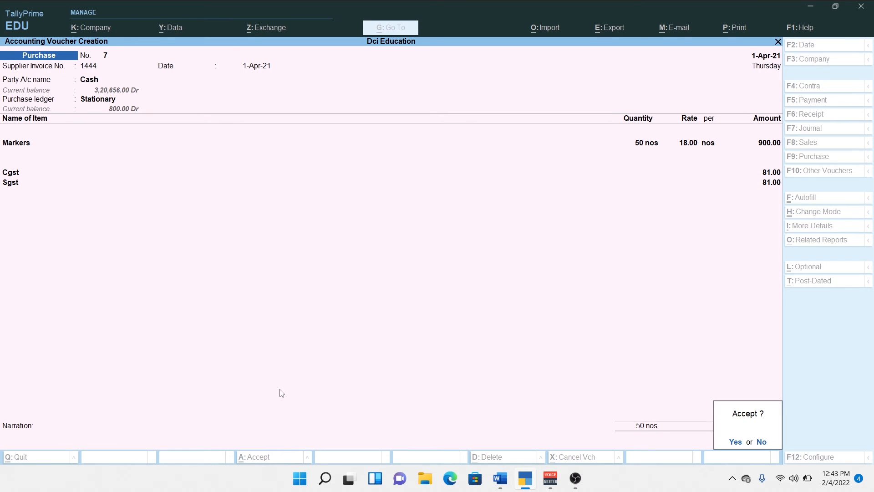
pyautogui.press('Return')
pyautogui.hotkey('alt', 'Tab')
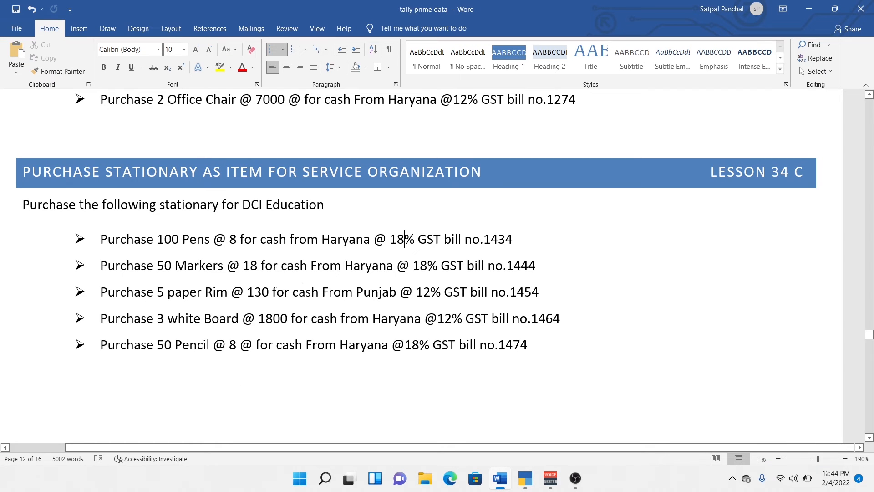
# Step: Start the paper rim purchase voucher with supplier invoice number 1454, dated 1-Apr-21, and Cash as the party account, checking the entry in Word
pyautogui.hotkey('alt', 'Tab')
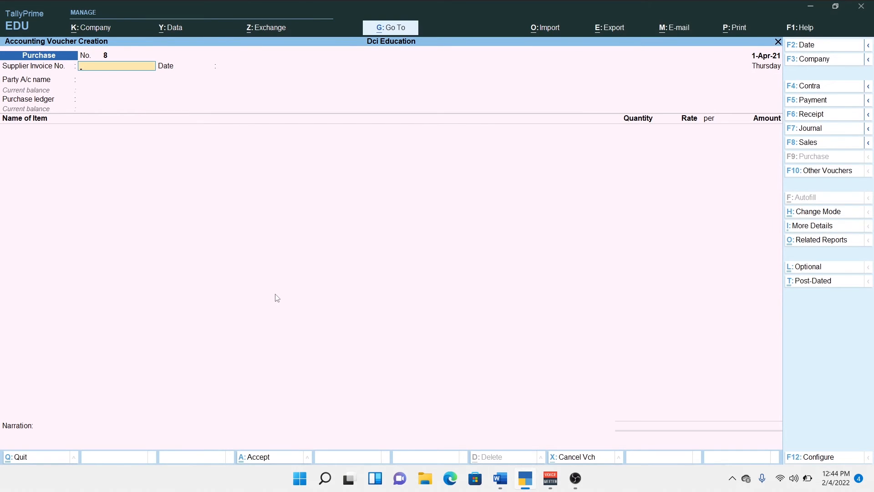
pyautogui.hotkey('alt', 'Tab')
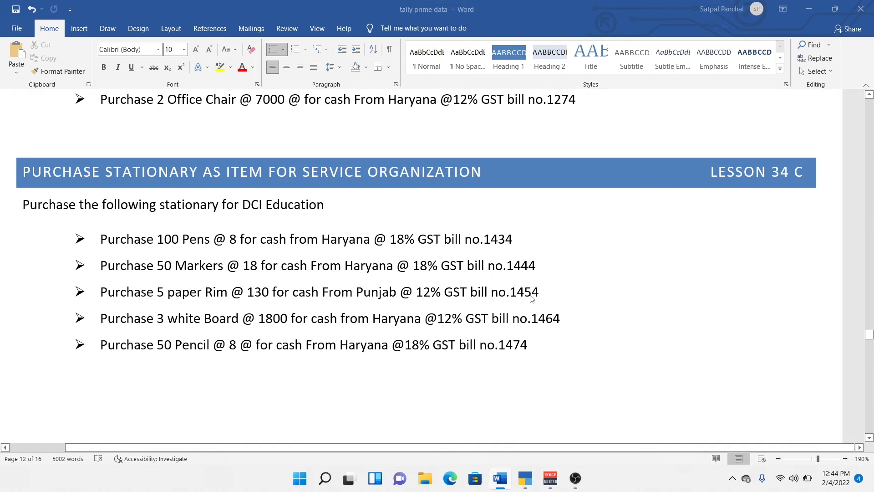
pyautogui.hotkey('alt', 'Tab')
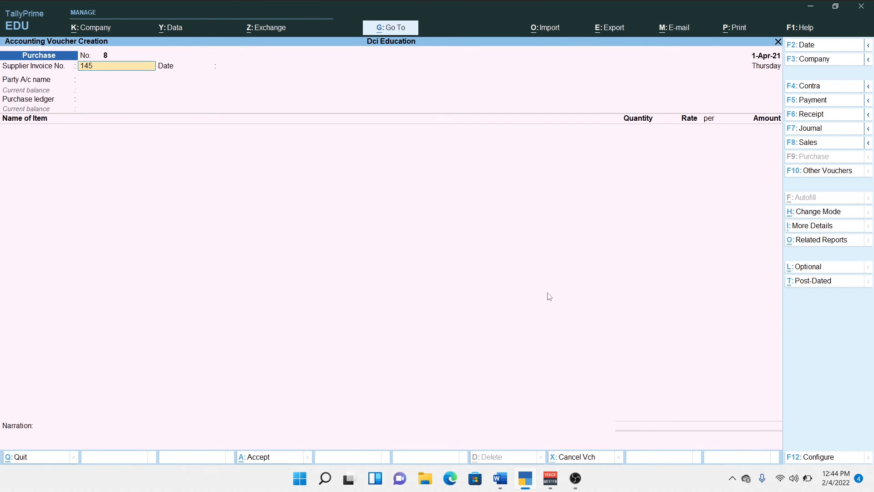
pyautogui.write('4')
pyautogui.press('Return')
pyautogui.press('Return')
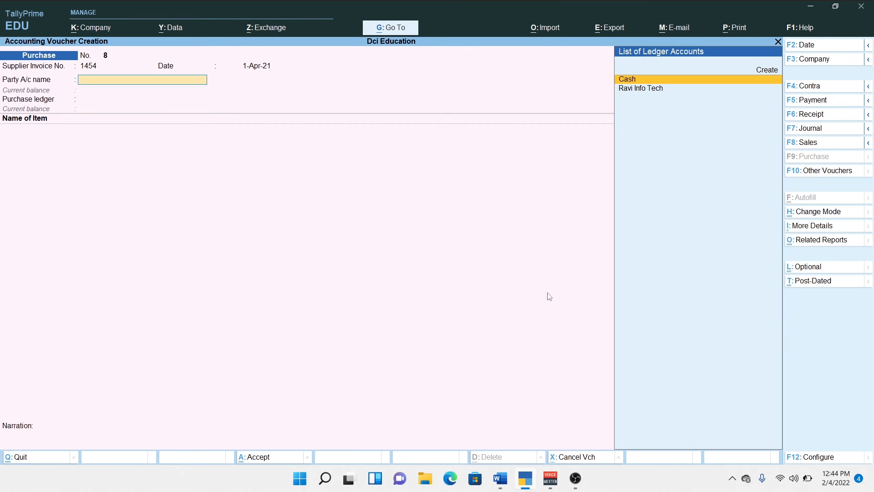
pyautogui.hotkey('alt', 'Tab')
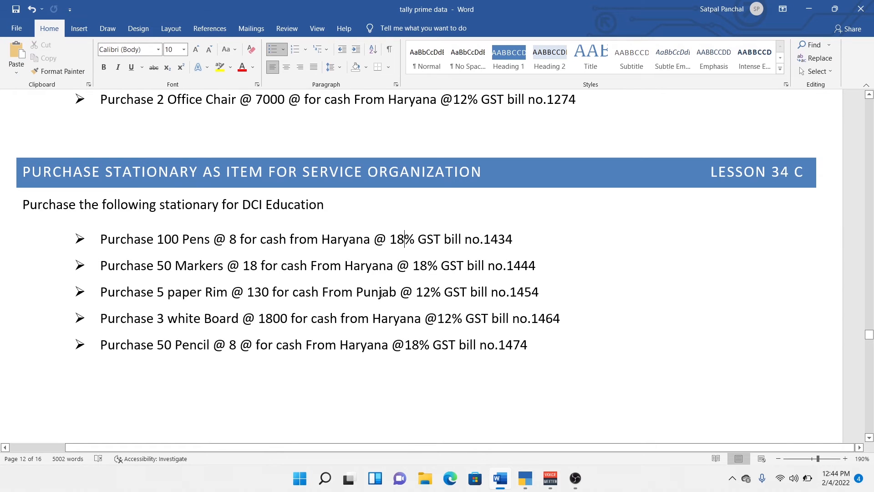
pyautogui.hotkey('alt', 'Tab')
pyautogui.press('Return')
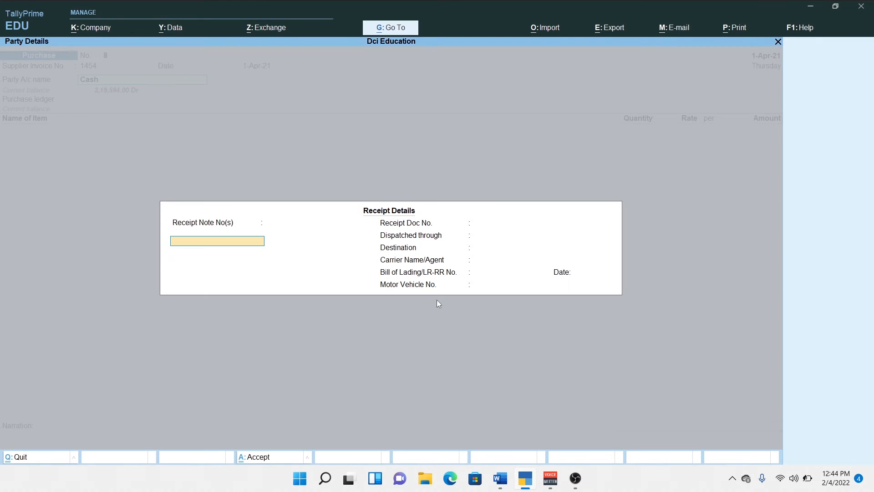
# Step: Set the paper rim supplier's state to Punjab and GST registration type to Regular, and enter the GSTIN/UIN number
pyautogui.press('Return')
pyautogui.press('Return')
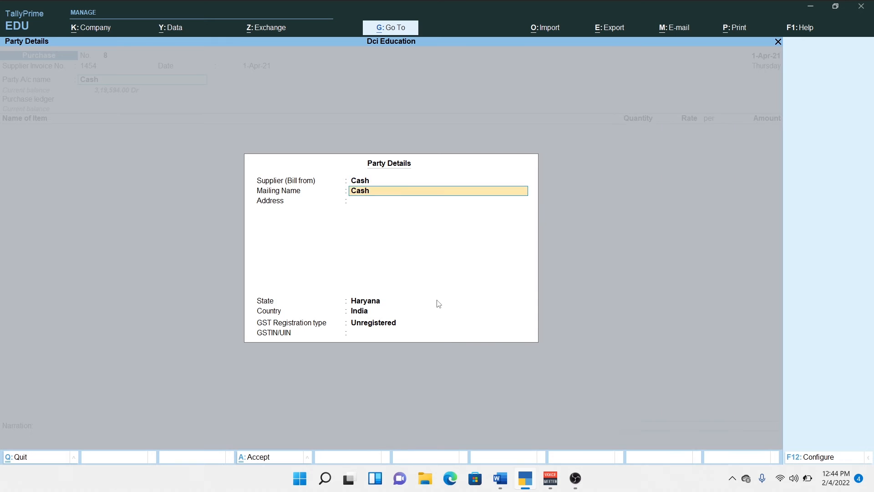
pyautogui.press('Return')
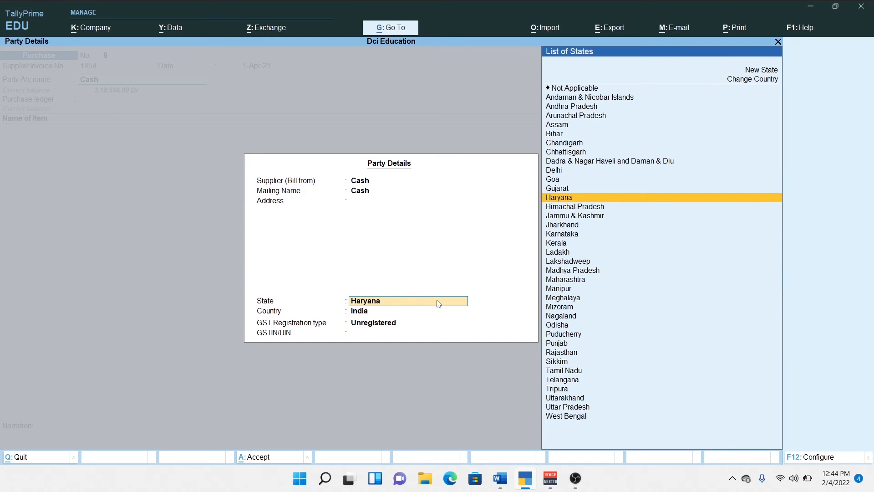
pyautogui.write('Pu')
pyautogui.press('Down')
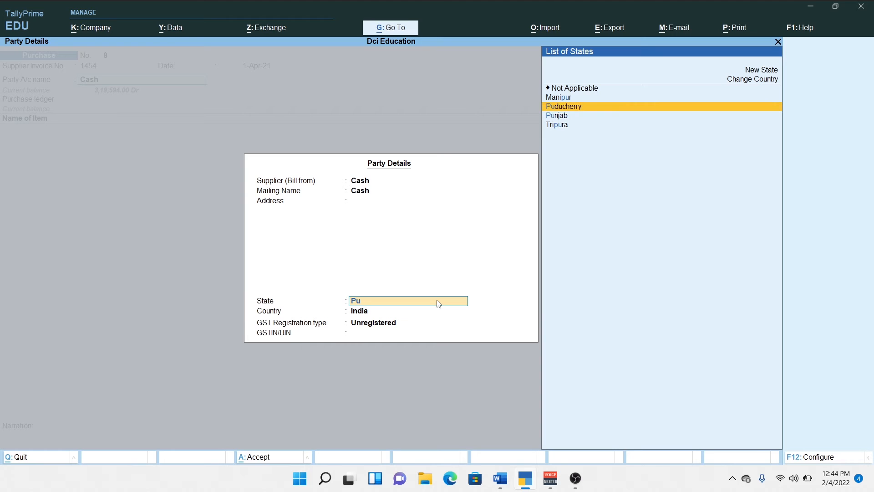
pyautogui.press('Down')
pyautogui.press('Return')
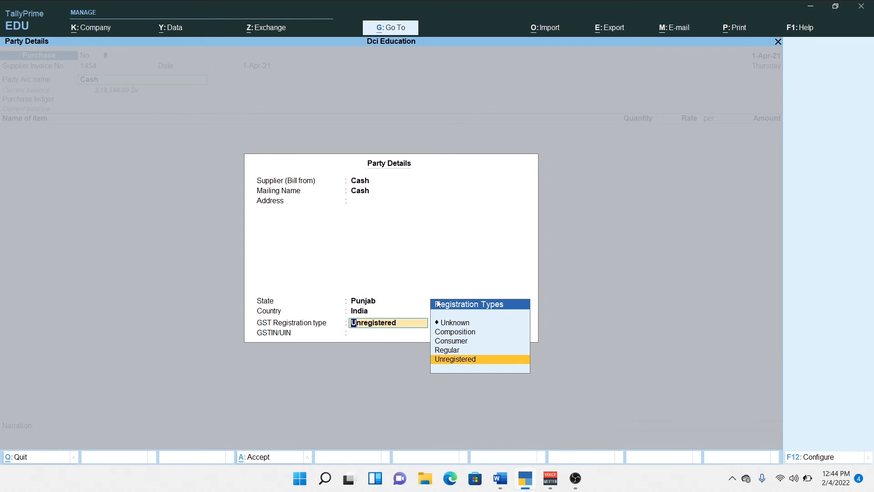
pyautogui.press('Up')
pyautogui.press('Return')
pyautogui.write('54456464')
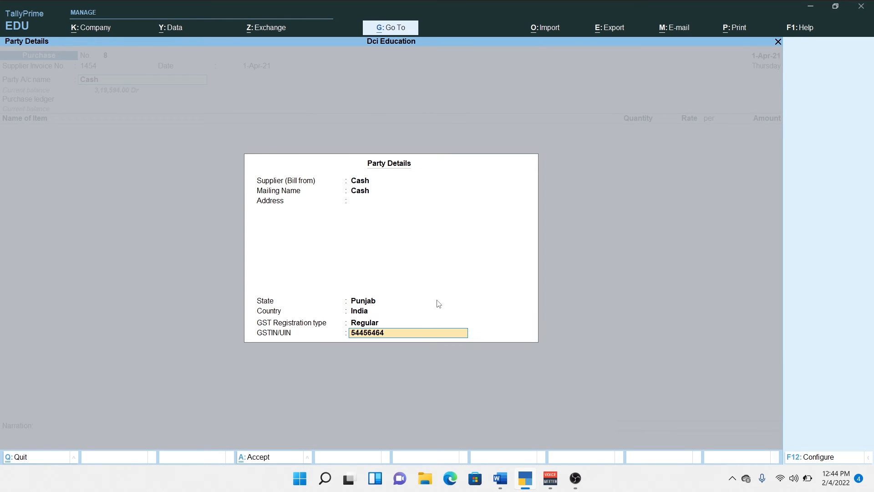
pyautogui.press('Return')
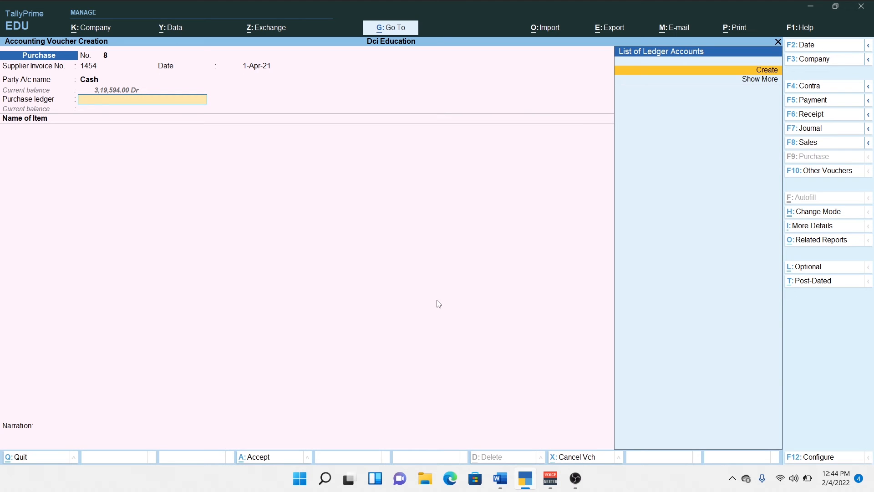
# Step: Expand the list of ledger accounts and choose Stationary as the purchase ledger for the paper rim voucher
pyautogui.press('Down')
pyautogui.press('Return')
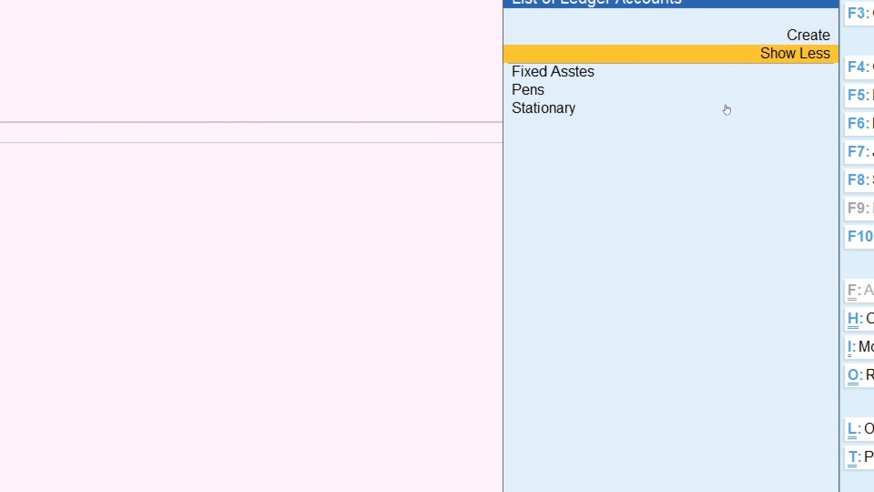
pyautogui.press('Down')
pyautogui.press('Down')
pyautogui.press('Down')
pyautogui.press('Return')
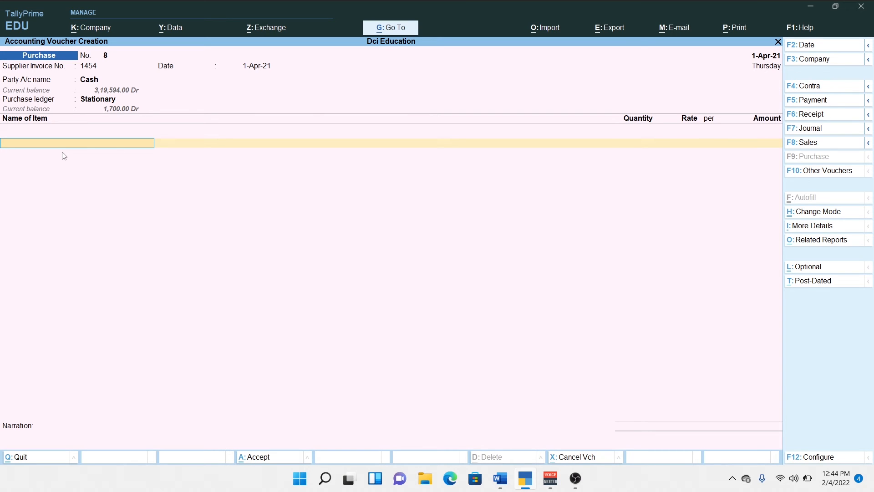
# Step: Add 5 nos of the Paper Rim item at a rate of 130 and end the item list
pyautogui.write('pa')
pyautogui.press('Return')
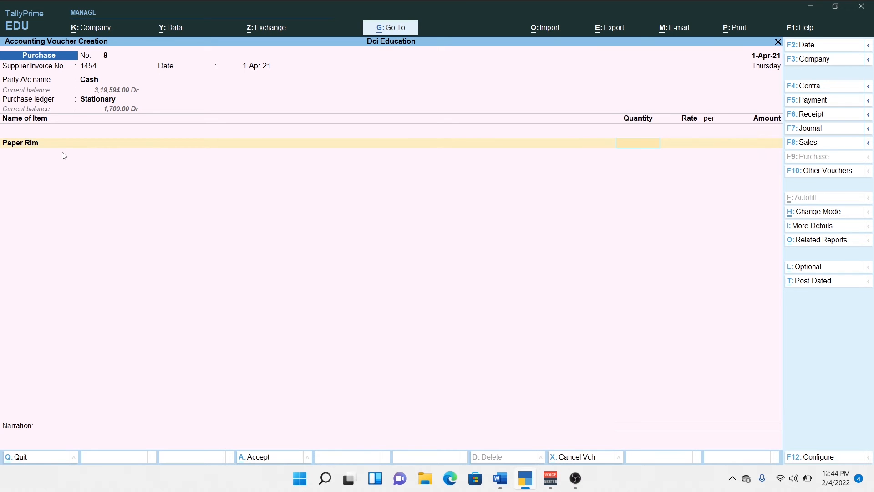
pyautogui.write('5')
pyautogui.press('Return')
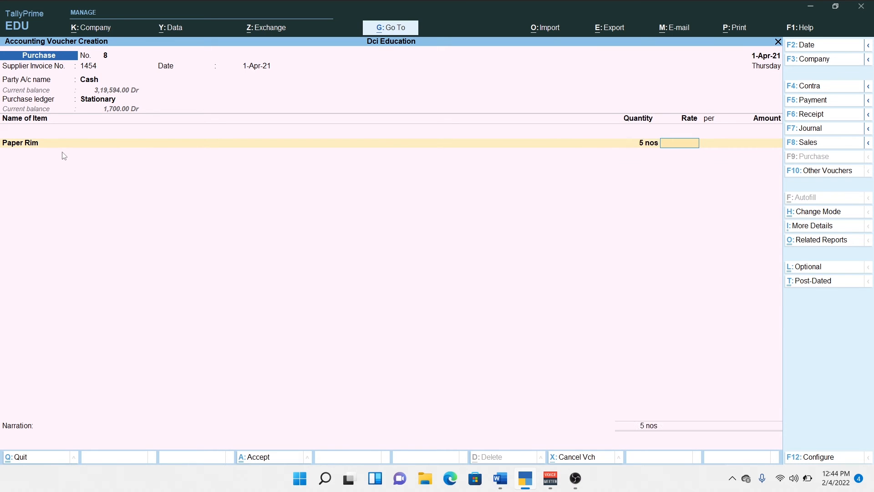
pyautogui.write('130')
pyautogui.press('Return')
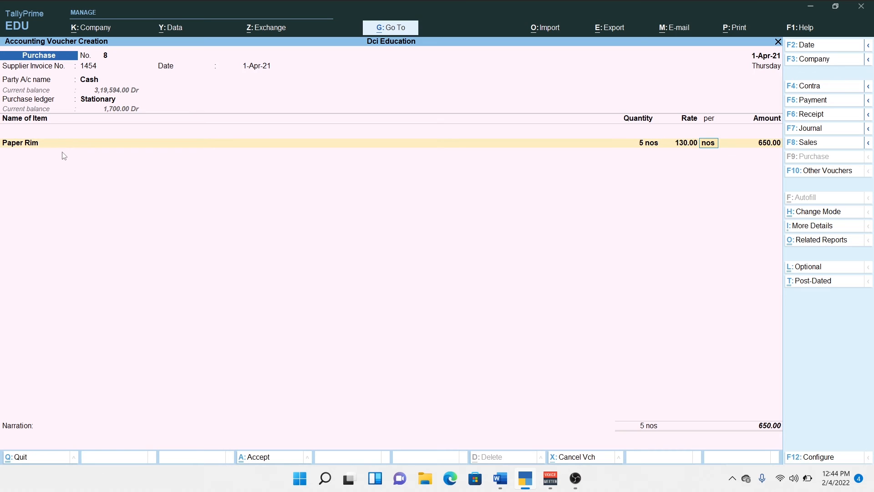
pyautogui.write('.')
pyautogui.press('Return')
pyautogui.press('BackSpace')
pyautogui.press('BackSpace')
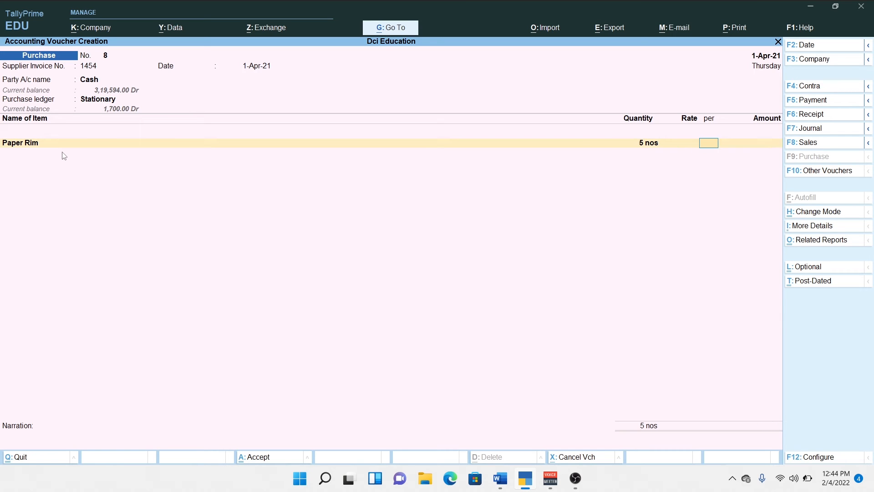
pyautogui.write('130')
pyautogui.press('Return')
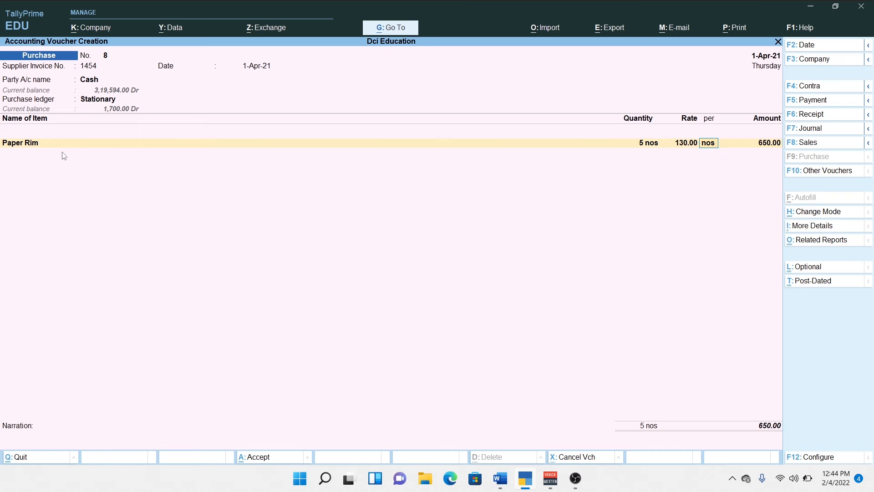
pyautogui.press('Return')
pyautogui.press('Return')
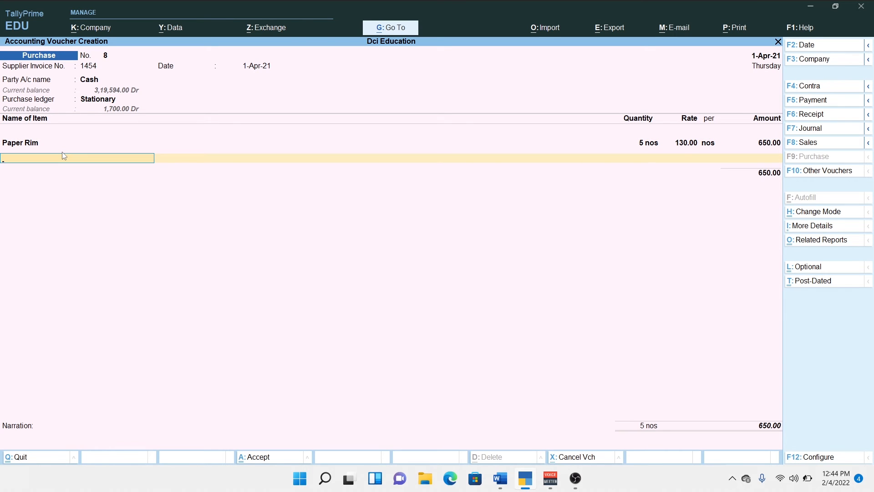
pyautogui.press('Return')
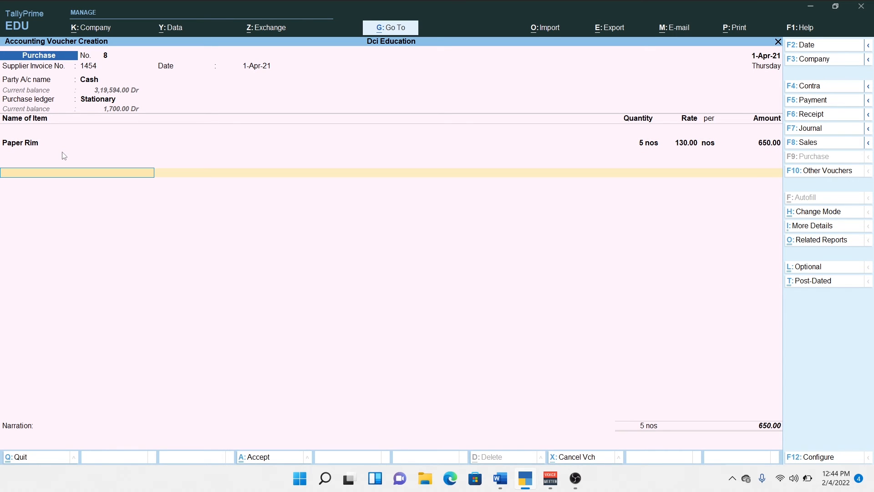
# Step: Add the Igst tax ledger beneath the Paper Rim item without a description and close the ledger entries
pyautogui.write('I')
pyautogui.press('Return')
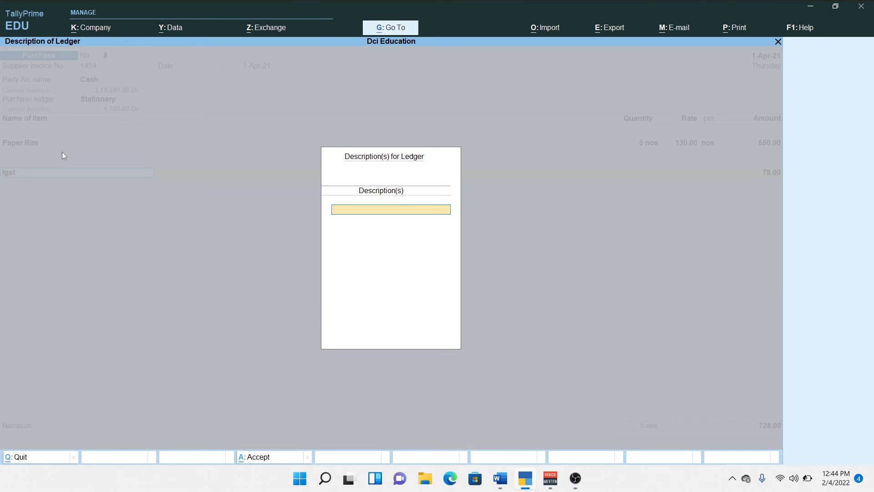
pyautogui.press('Return')
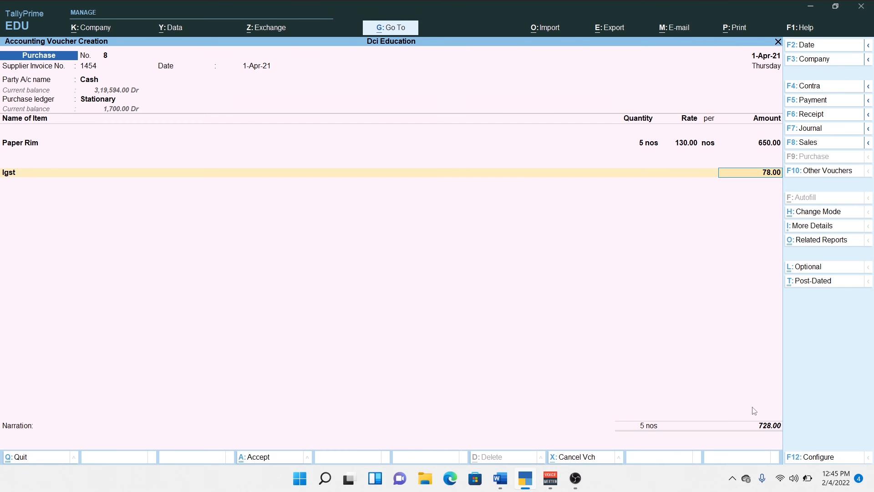
pyautogui.press('Return')
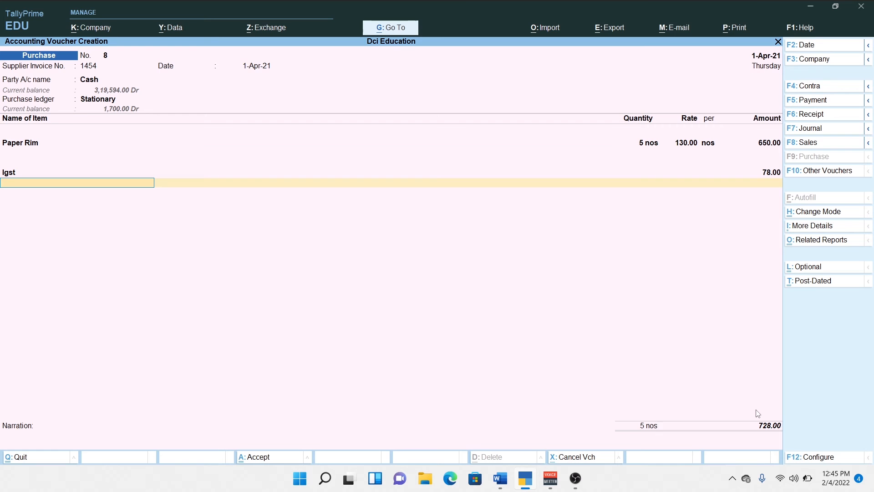
pyautogui.press('Return')
# Step: Save the Paper Rim purchase voucher without a narration
pyautogui.press('Return')
pyautogui.press('Return')
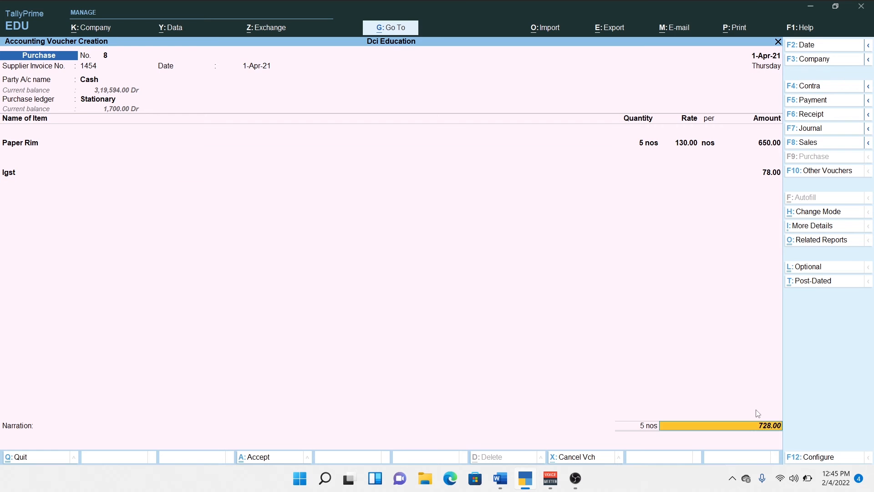
pyautogui.press('Return')
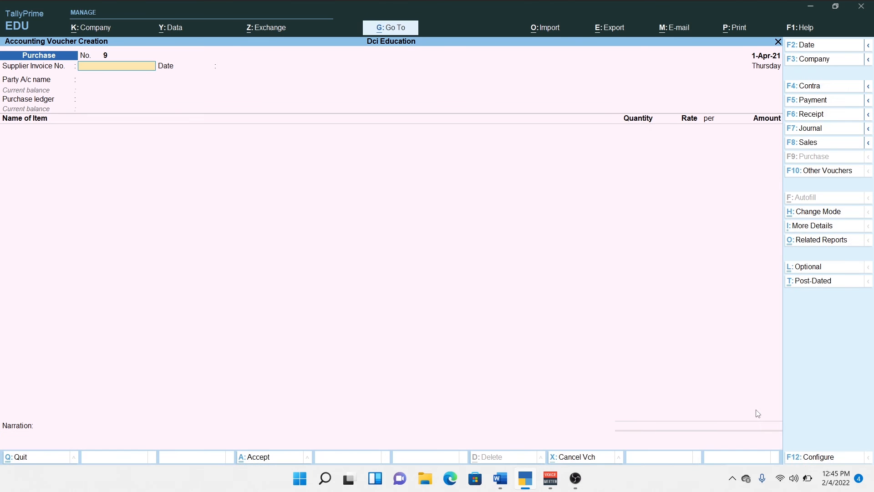
# Step: Start the white board purchase voucher with supplier invoice number 1464, dated 1-Apr-21, and Cash as the party account, checking the entry in Word
pyautogui.hotkey('alt', 'Tab')
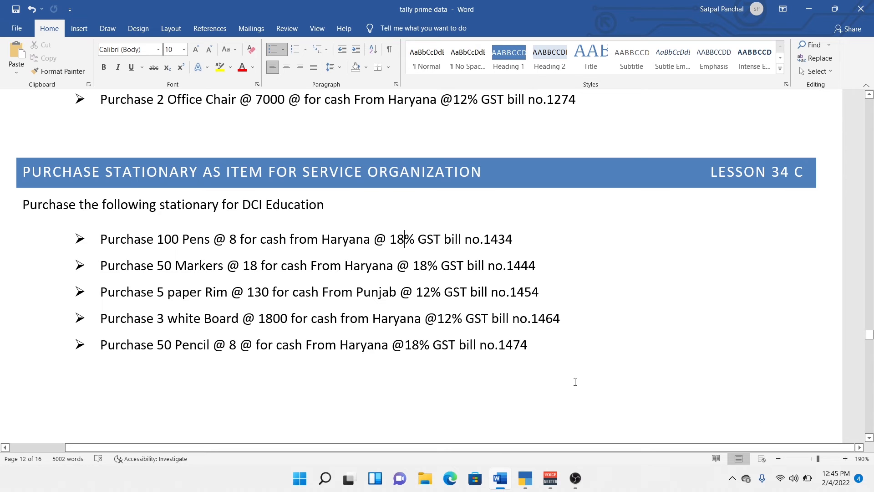
pyautogui.hotkey('alt', 'Tab')
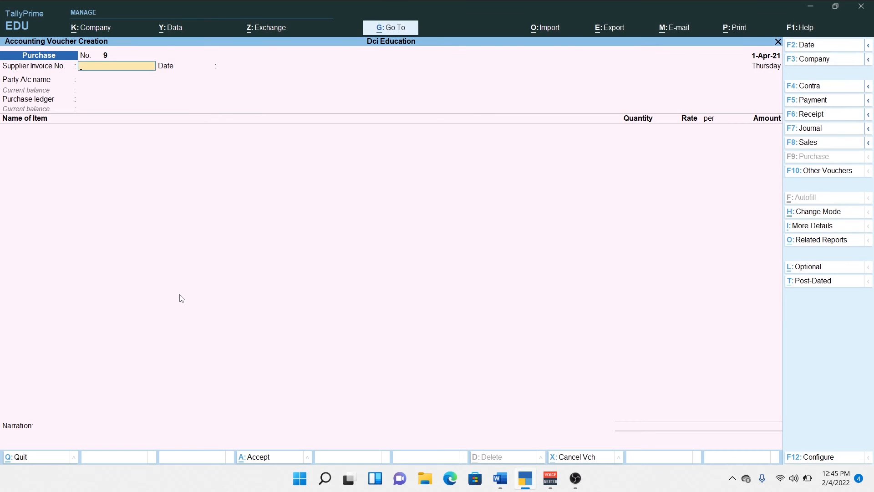
pyautogui.hotkey('alt', 'Tab')
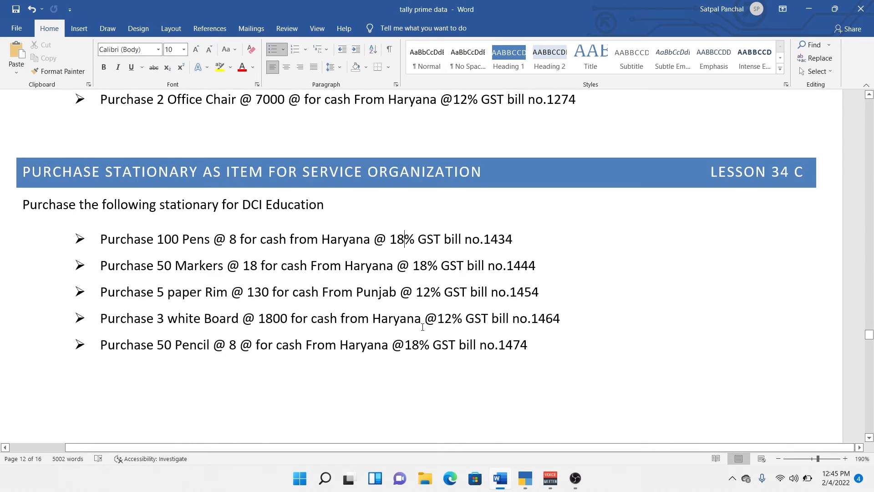
pyautogui.hotkey('alt', 'Tab')
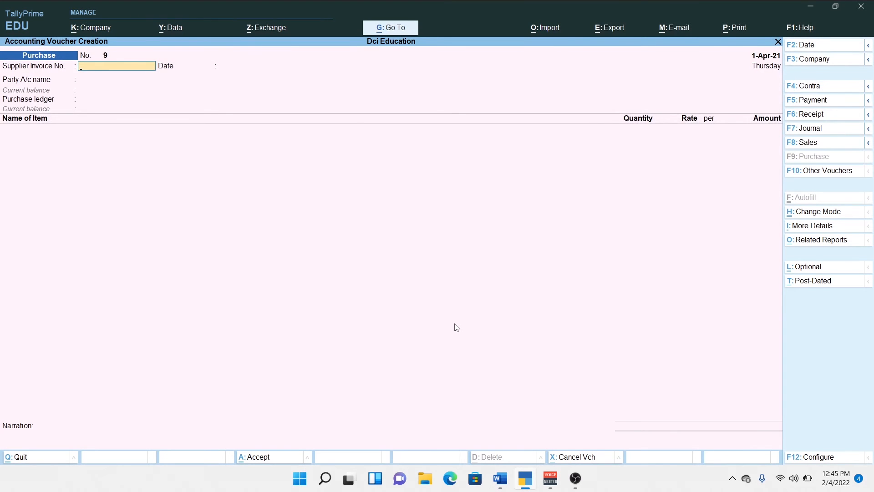
pyautogui.hotkey('alt', 'Tab')
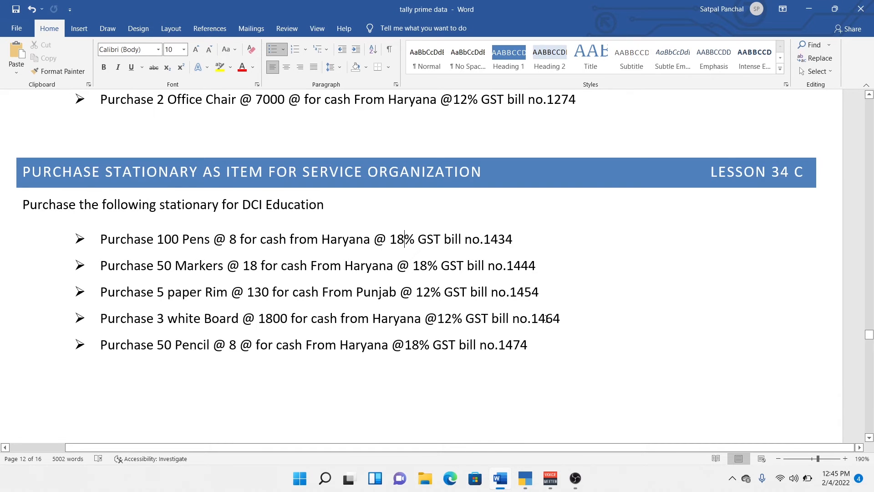
pyautogui.hotkey('alt', 'Tab')
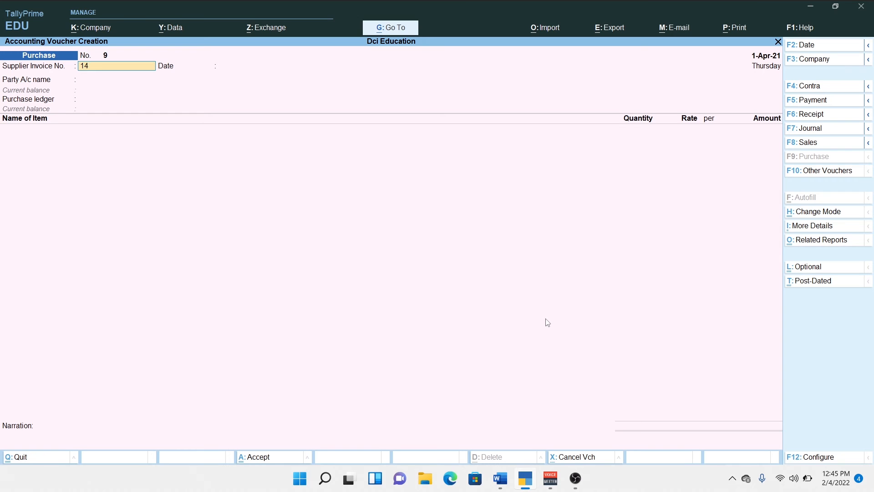
pyautogui.press('Return')
pyautogui.press('Return')
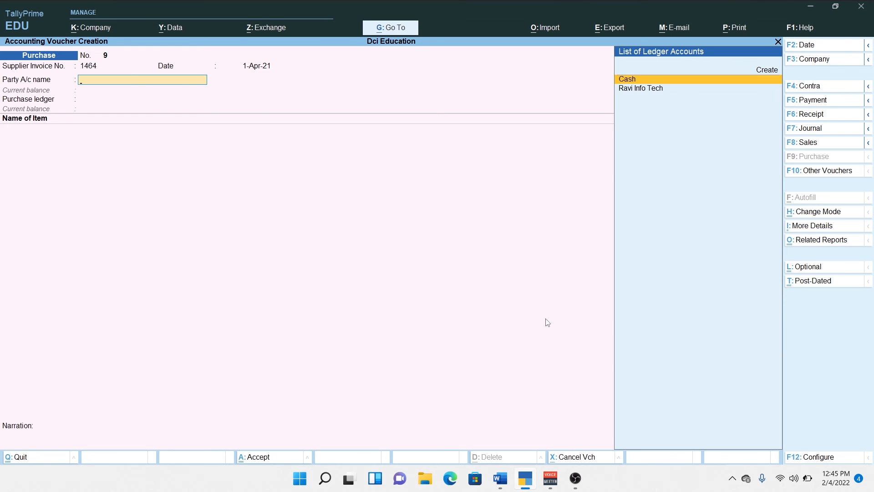
pyautogui.press('Return')
pyautogui.press('Return')
pyautogui.hotkey('ctrl', 'a')
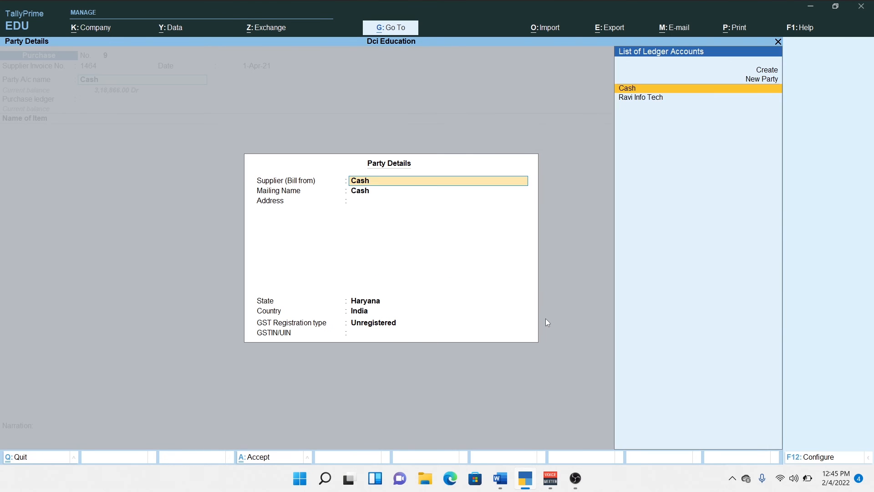
# Step: Set the white board supplier's GST registration type to Regular and enter the GSTIN/UIN number in the party details
pyautogui.press('Return')
pyautogui.press('Return')
pyautogui.press('Return')
pyautogui.press('Return')
pyautogui.press('Return')
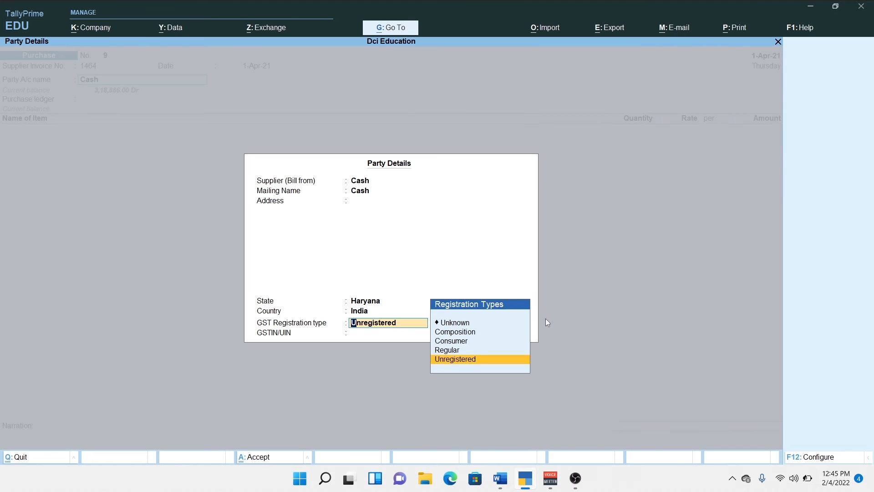
pyautogui.press('Up')
pyautogui.press('Return')
pyautogui.write('646864646854')
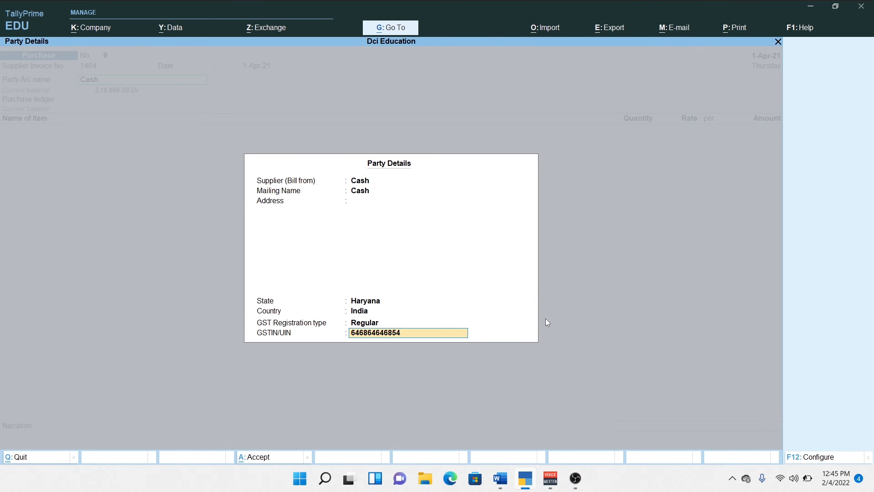
pyautogui.press('Return')
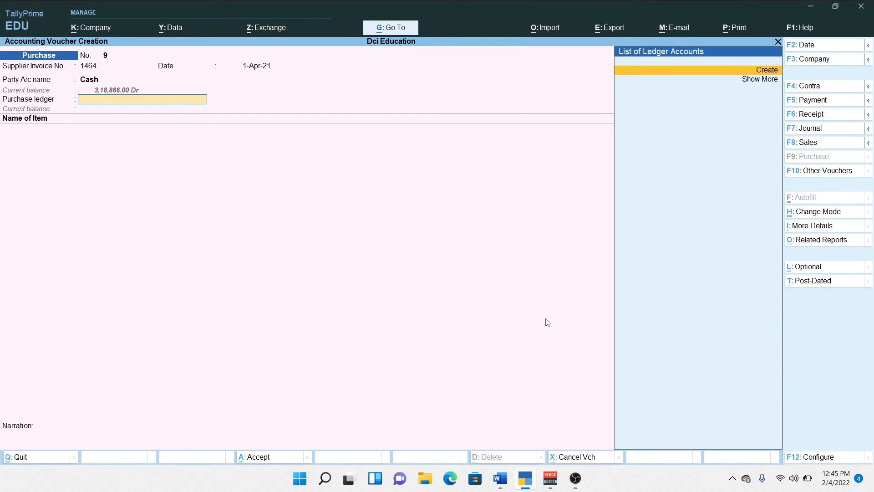
# Step: Expand the list of ledger accounts and choose Stationary as the purchase ledger for the white board voucher
pyautogui.press('Down')
pyautogui.press('Return')
pyautogui.press('Down')
pyautogui.press('Down')
pyautogui.press('Down')
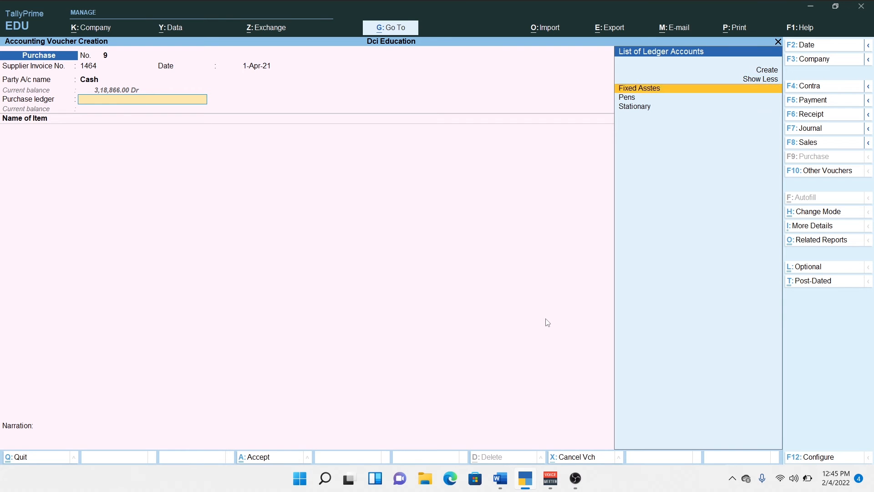
pyautogui.press('Return')
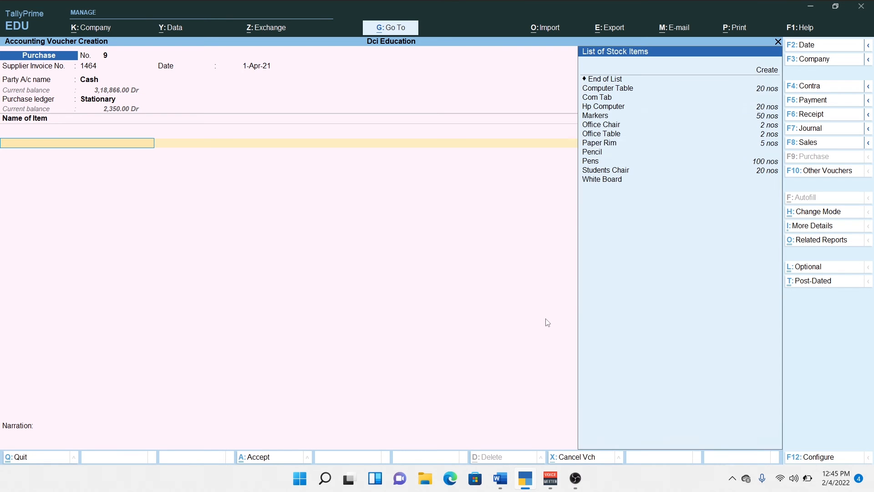
# Step: Add the White Board stock item with a quantity of 3 nos and check its rate in the Word document
pyautogui.write('Wh')
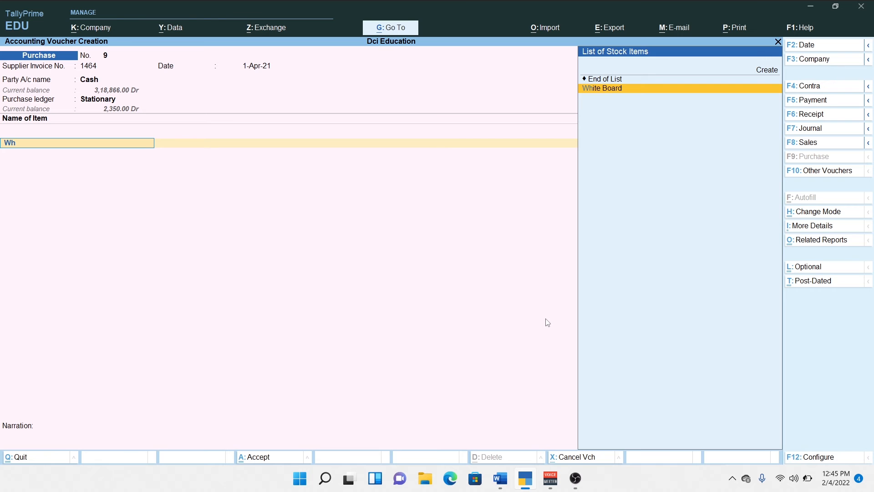
pyautogui.press('Return')
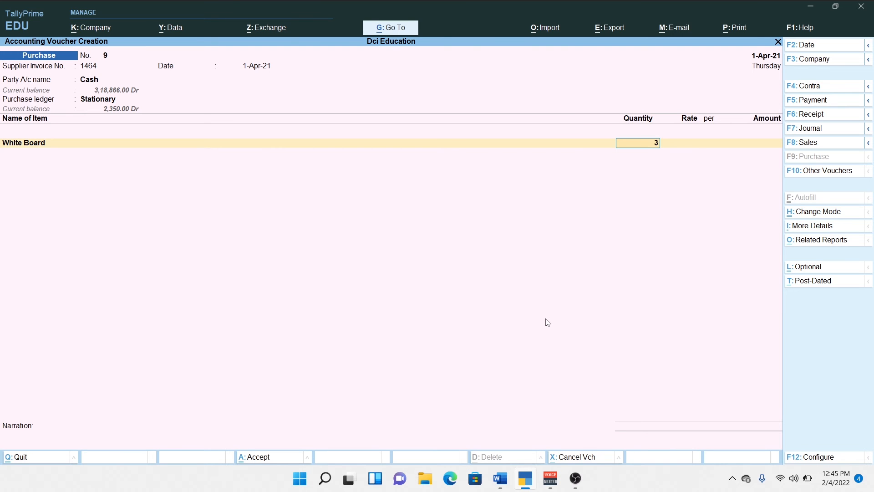
pyautogui.press('Return')
pyautogui.hotkey('alt', 'Tab')
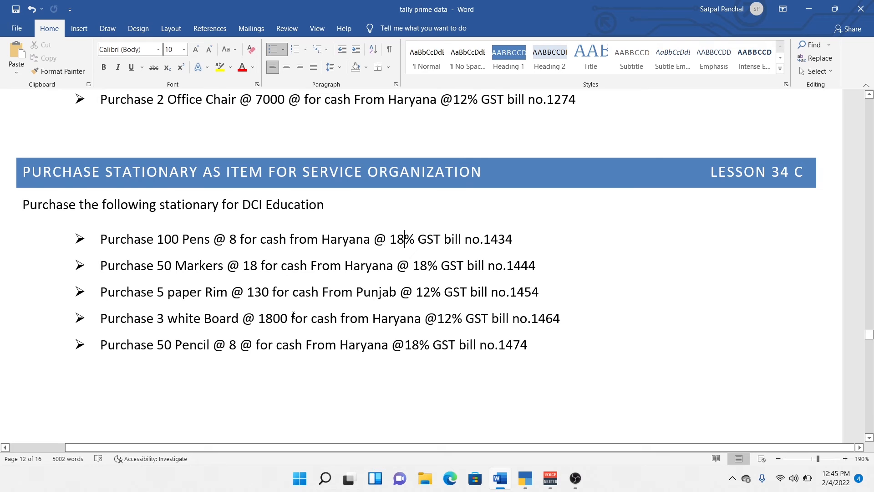
pyautogui.hotkey('alt', 'Tab')
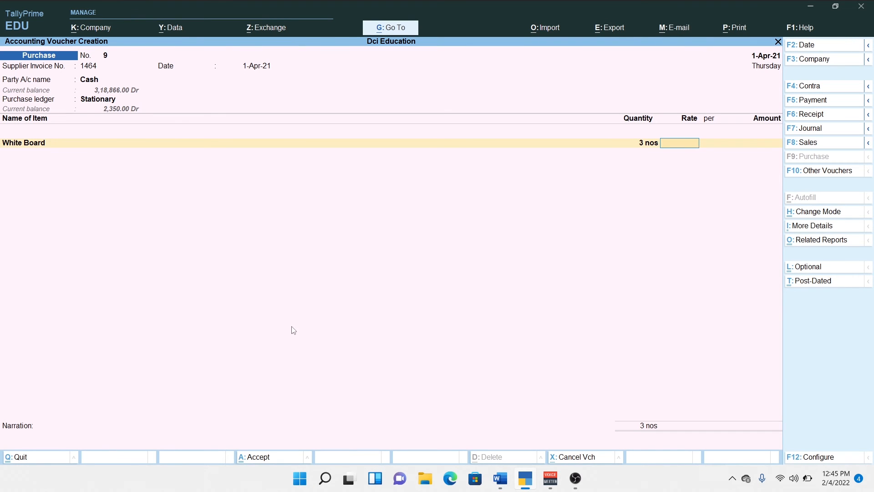
# Step: Set the White Board rate to 1800 per nos and end the list of stock items
pyautogui.write('24')
pyautogui.press('Return')
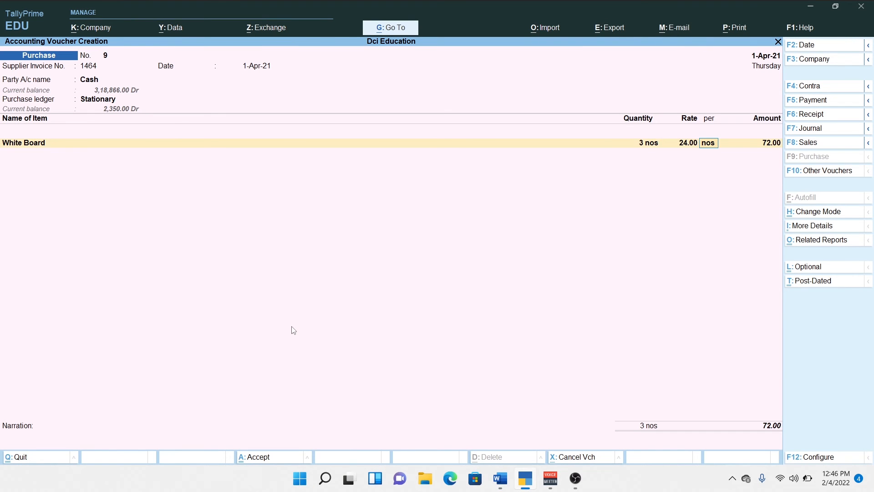
pyautogui.press('BackSpace')
pyautogui.press('BackSpace')
pyautogui.press('Return')
pyautogui.write('1800')
pyautogui.press('Return')
pyautogui.press('Return')
pyautogui.press('Return')
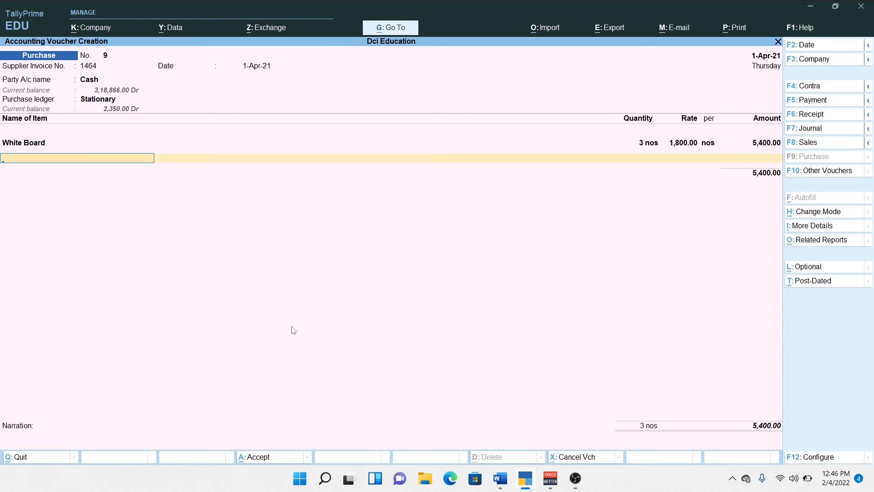
pyautogui.press('Return')
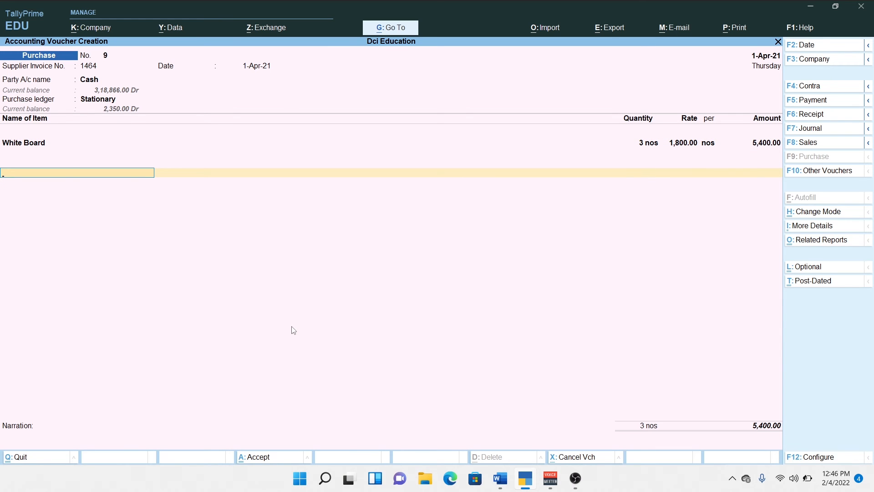
# Step: Add the Cgst and Sgst ledgers with their calculated tax amounts to the white board voucher
pyautogui.write('c')
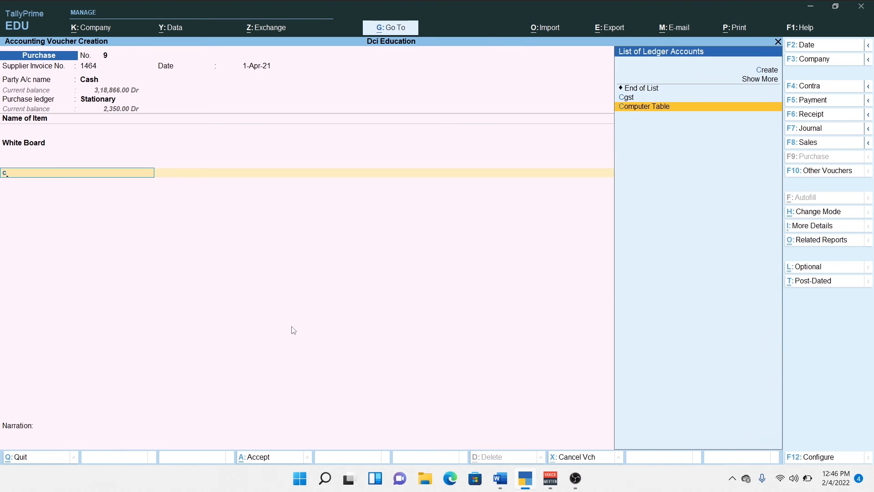
pyautogui.press('Up')
pyautogui.press('Return')
pyautogui.press('Return')
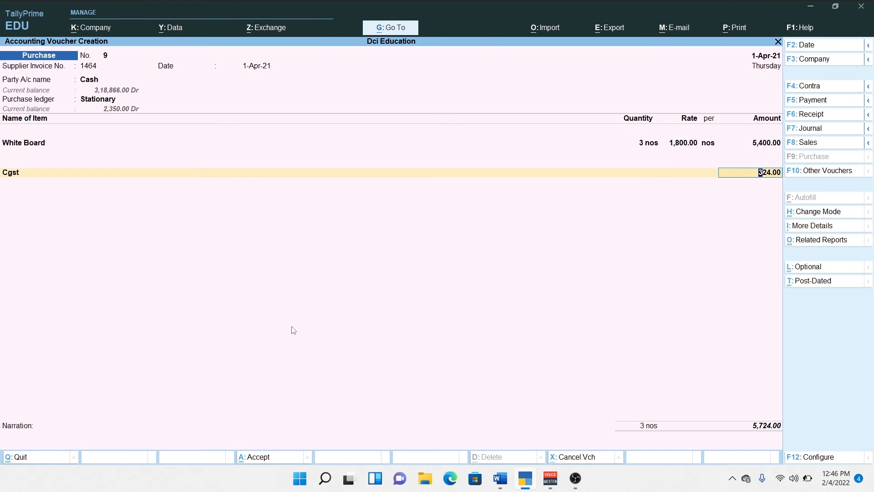
pyautogui.press('Return')
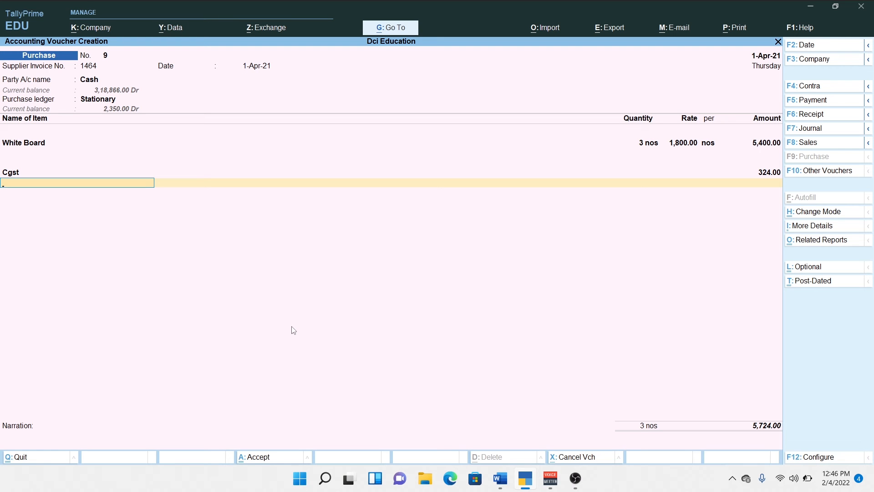
pyautogui.write('s')
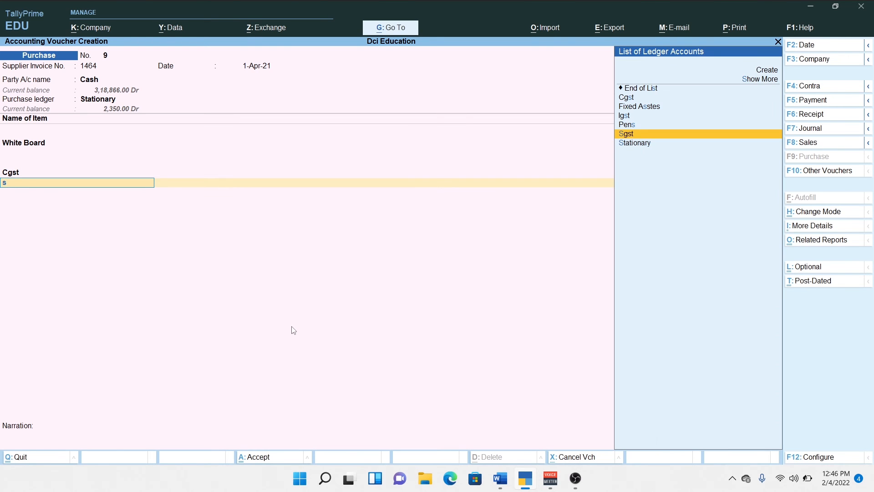
pyautogui.press('Return')
pyautogui.press('Return')
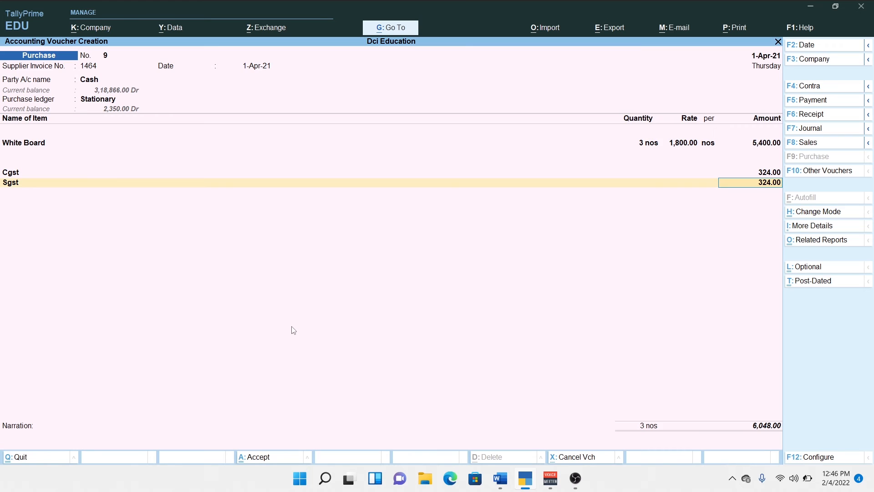
pyautogui.press('Return')
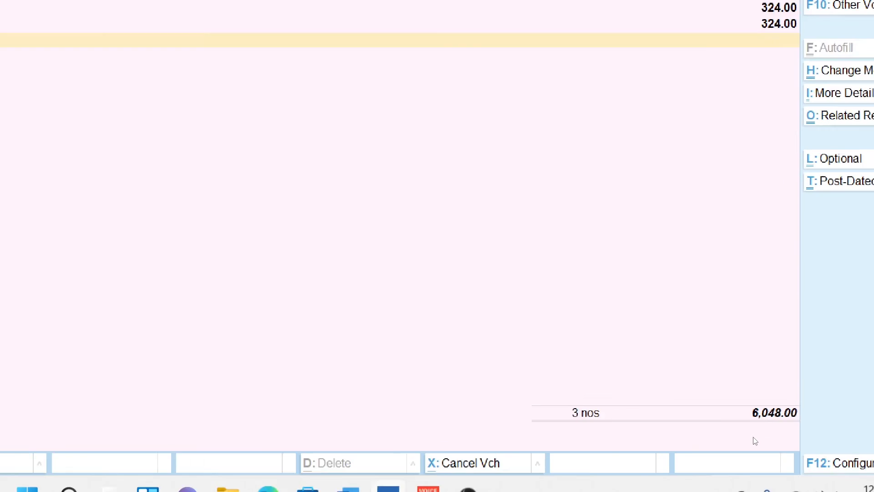
# Step: Save the white board purchase voucher without a narration
pyautogui.press('Return')
pyautogui.press('Return')
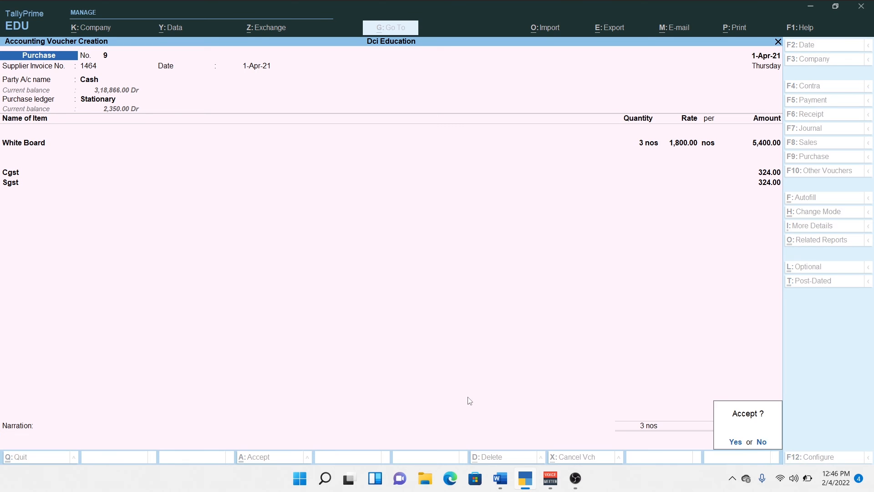
pyautogui.press('Return')
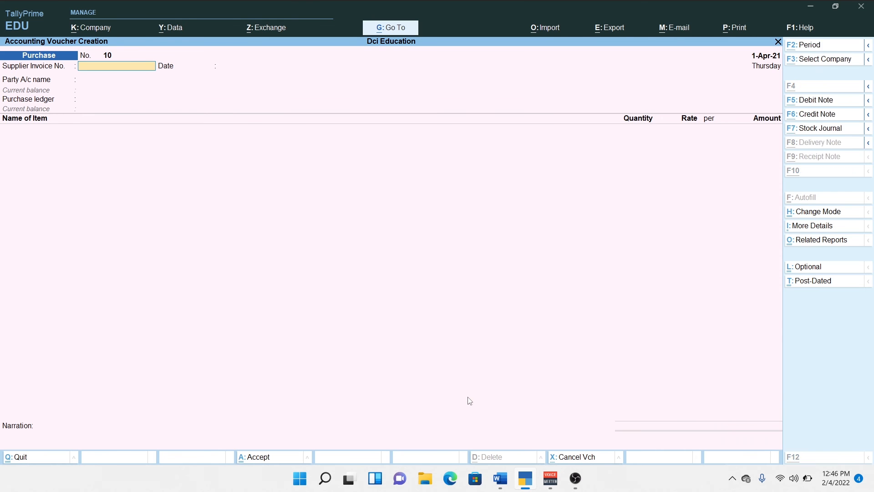
# Step: Start the pencil purchase voucher with supplier invoice number 1474 from Word, dated 1-Apr-21, and Cash as the party account
pyautogui.hotkey('alt', 'Tab')
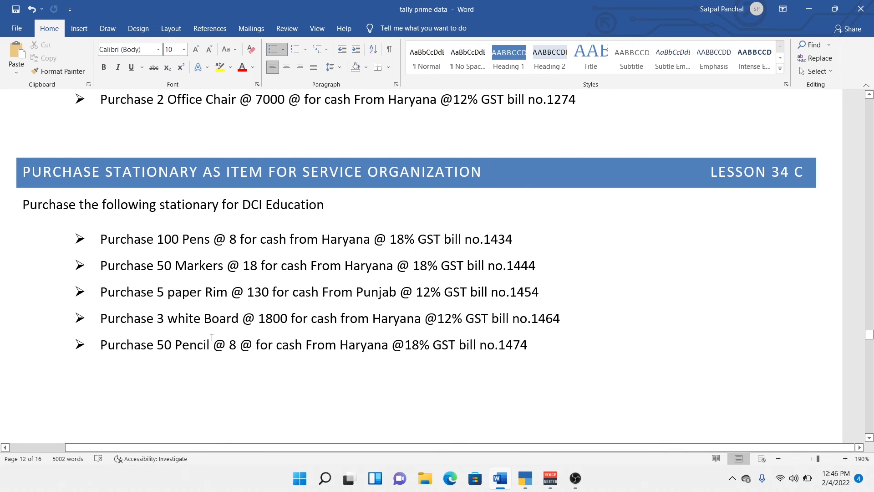
pyautogui.hotkey('alt', 'Tab')
pyautogui.hotkey('alt', 'Tab')
pyautogui.hotkey('alt', 'Tab')
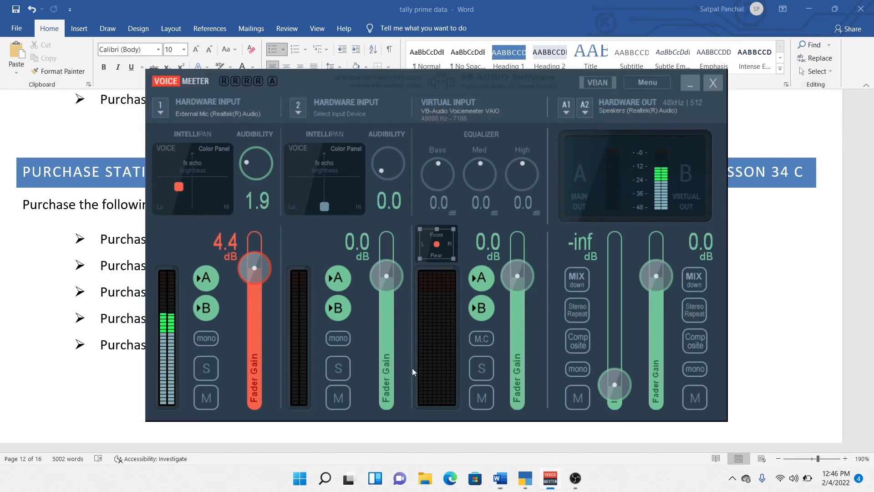
pyautogui.hotkey('alt', 'Tab')
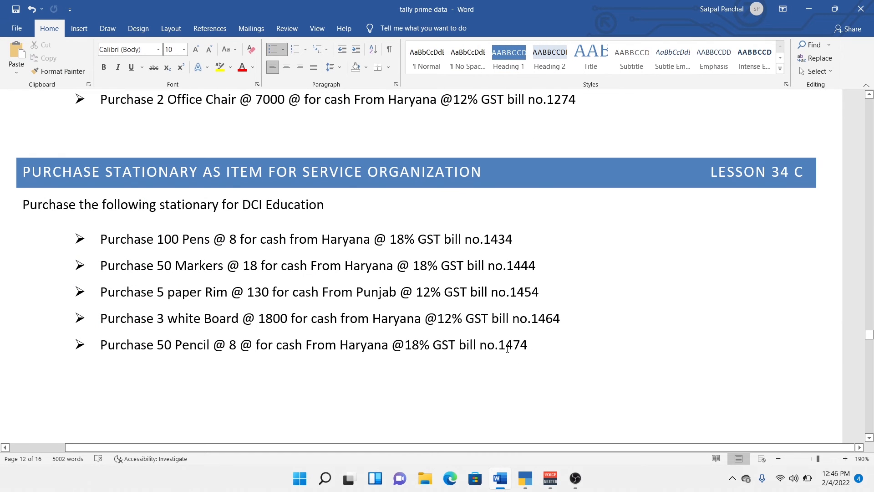
pyautogui.hotkey('alt', 'Tab')
pyautogui.hotkey('alt', 'Tab')
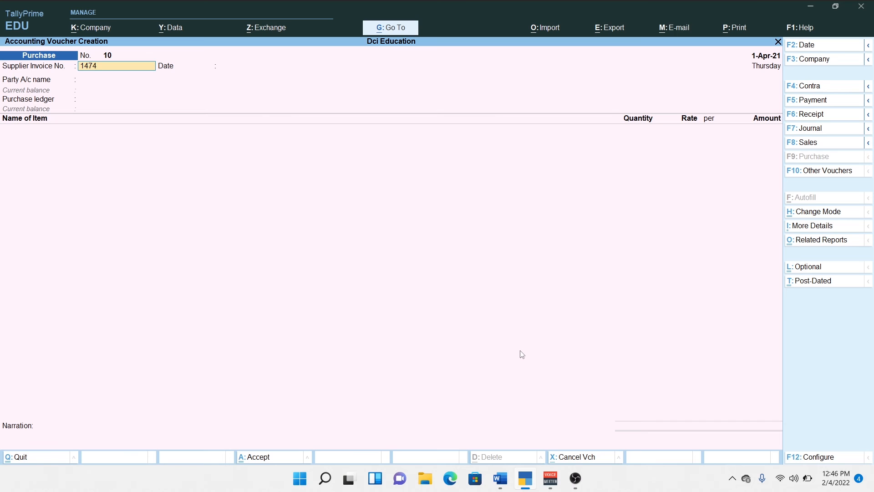
pyautogui.press('Return')
pyautogui.press('Return')
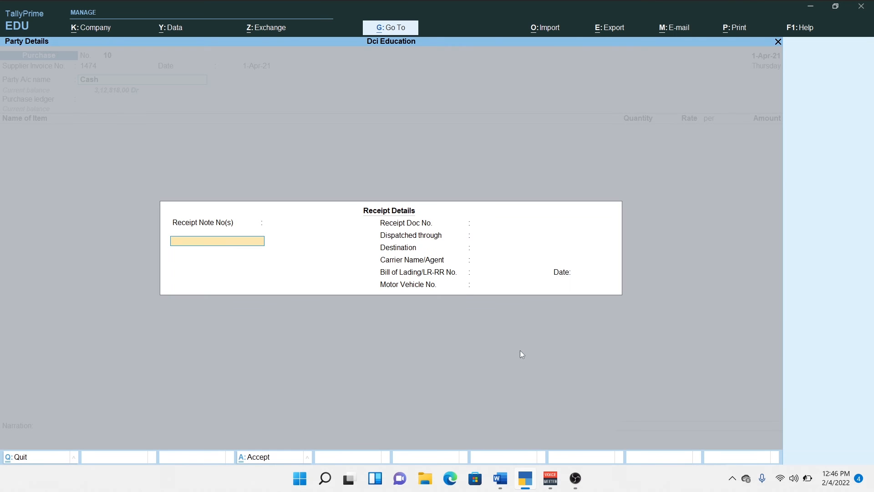
# Step: Keep Haryana as the supplier's state, set the GST registration type to Regular and enter the GSTIN/UIN number for the pencil voucher
pyautogui.press('Return')
pyautogui.press('Return')
pyautogui.press('Return')
pyautogui.press('Return')
pyautogui.press('Return')
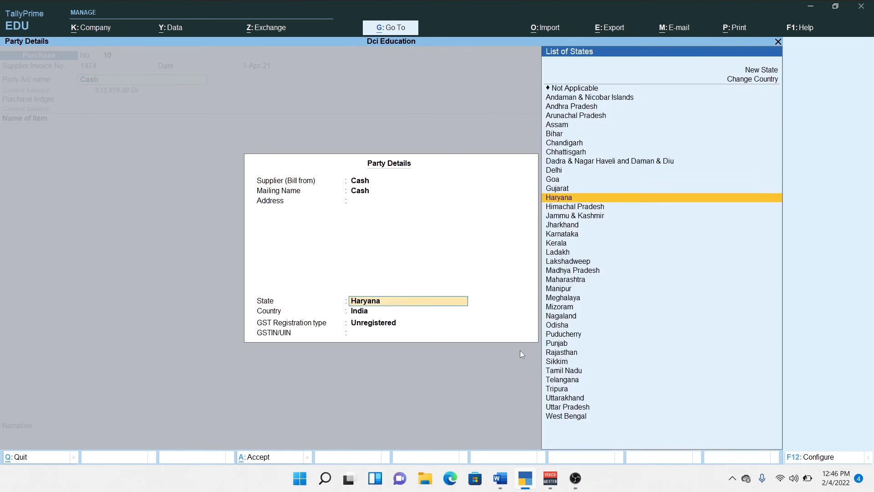
pyautogui.click(520, 350)
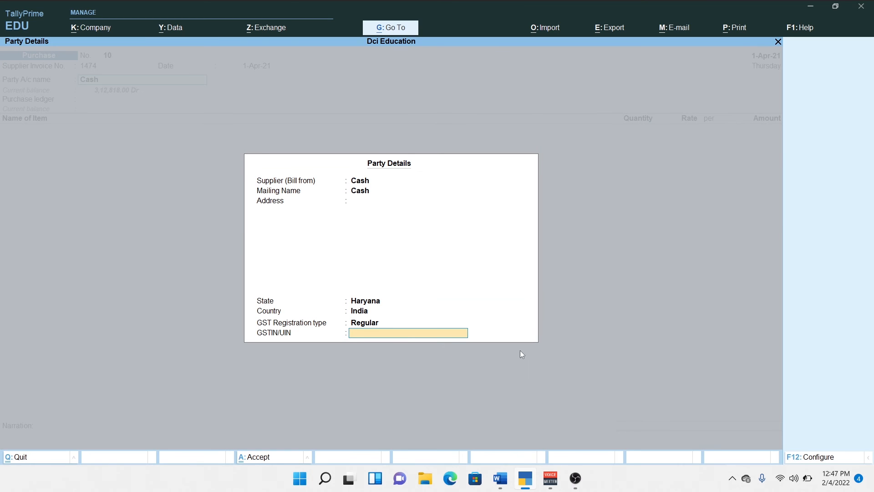
pyautogui.write('6445454')
pyautogui.press('Return')
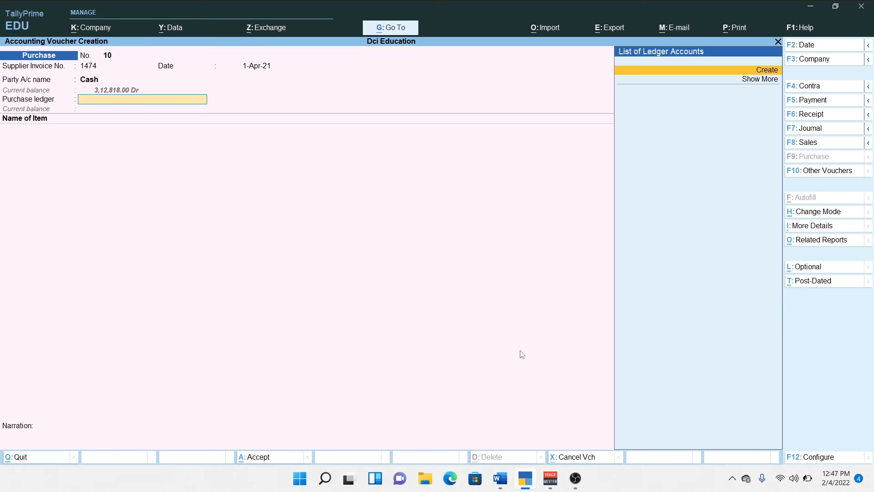
# Step: Expand the list of ledger accounts and choose Stationary as the purchase ledger for the pencil voucher
pyautogui.press('Down')
pyautogui.press('Return')
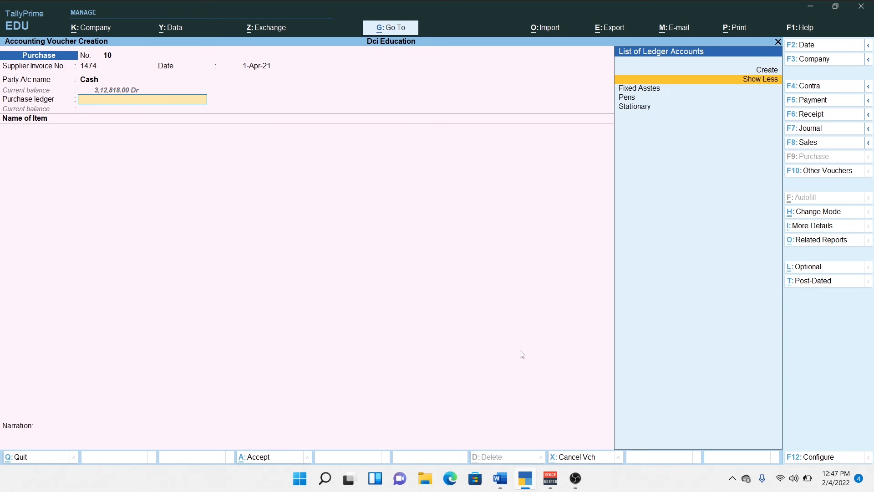
pyautogui.press('Down')
pyautogui.press('Down')
pyautogui.press('Down')
pyautogui.press('Return')
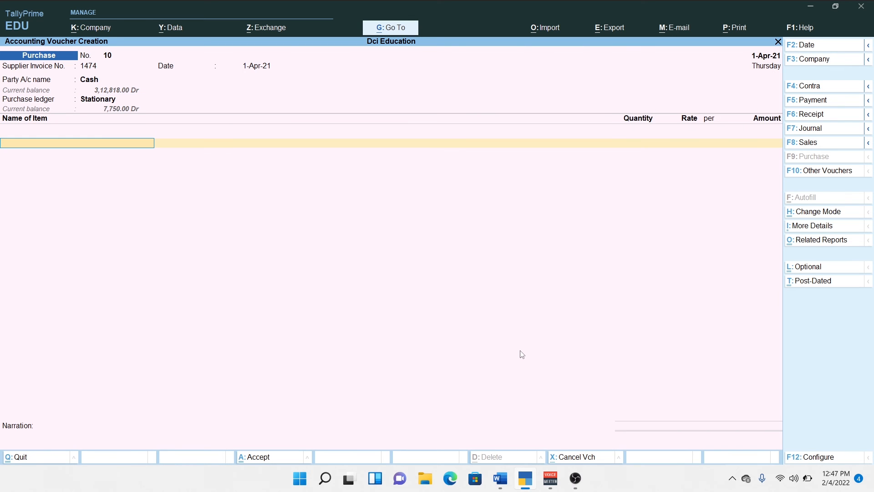
# Step: Add the Pencil stock item with a quantity of 50 nos
pyautogui.write('Pe')
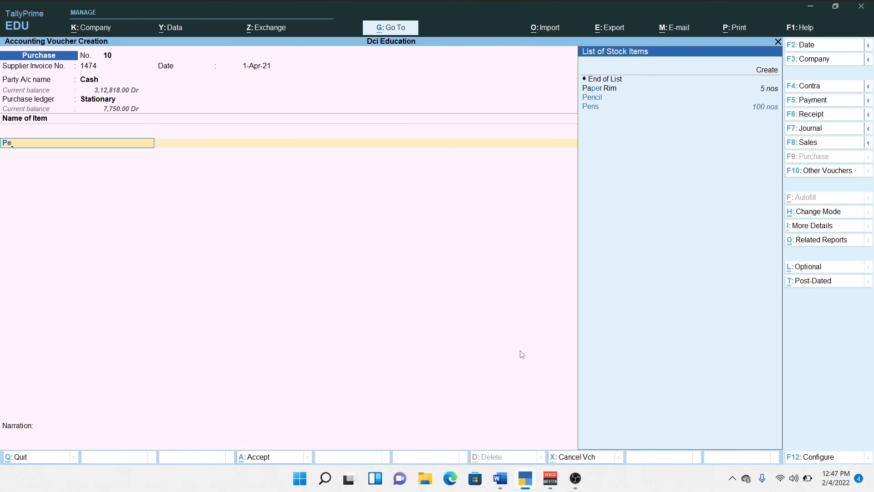
pyautogui.press('Return')
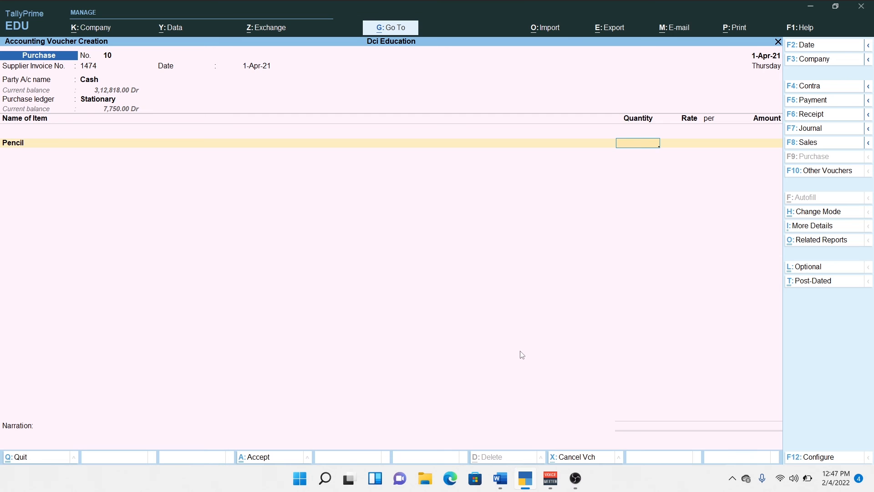
pyautogui.write('50')
pyautogui.press('Return')
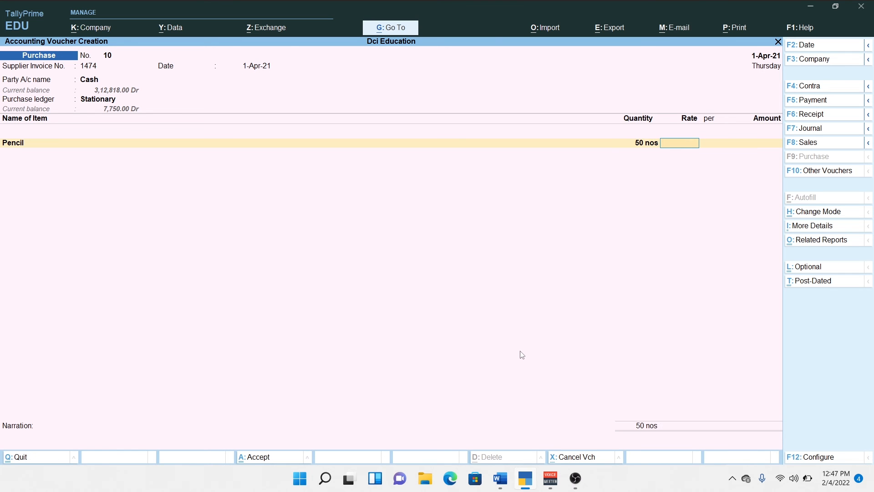
# Step: Check the pencil rate in Word, set it to 8 per nos and end the list of stock items
pyautogui.hotkey('alt', 'Tab')
pyautogui.hotkey('alt', 'Tab')
pyautogui.hotkey('alt', 'Tab')
pyautogui.hotkey('alt', 'Tab')
pyautogui.hotkey('alt', 'Tab')
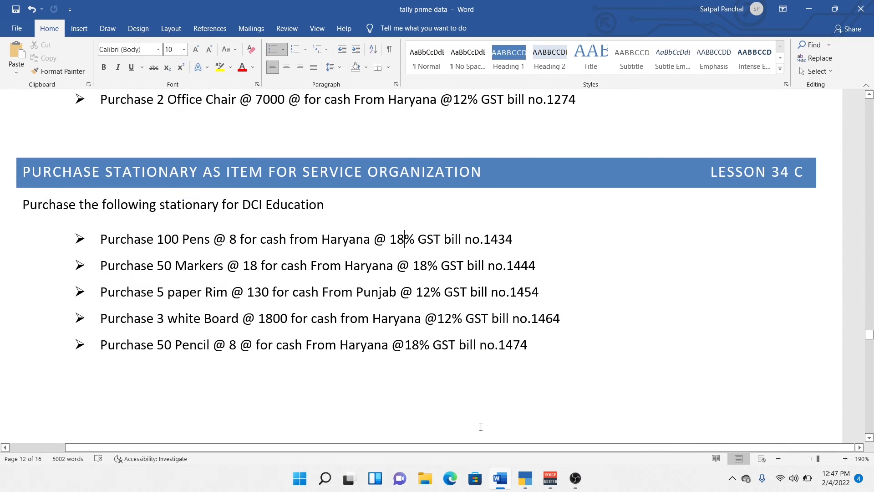
pyautogui.hotkey('alt', 'Tab')
pyautogui.write('8')
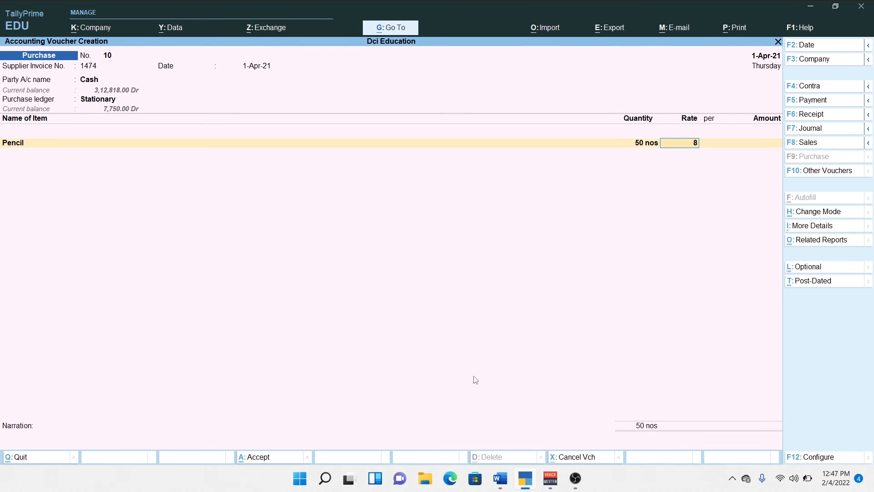
pyautogui.press('Return')
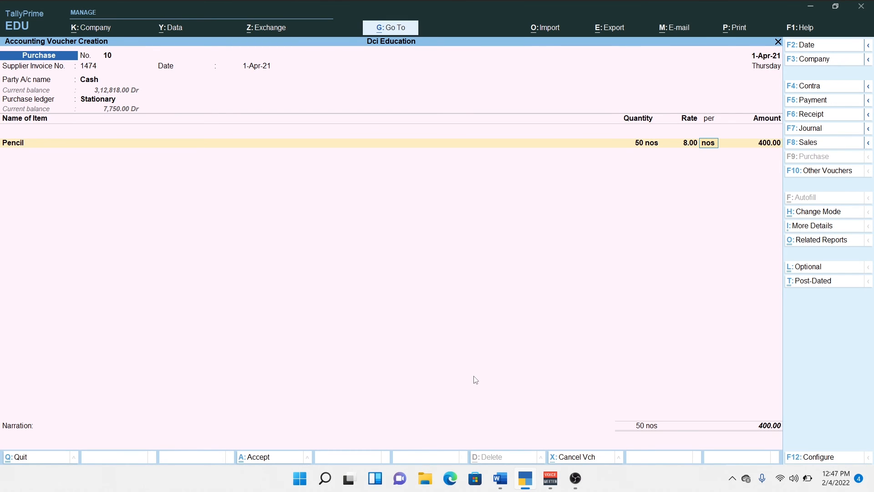
pyautogui.press('Return')
pyautogui.press('Return')
pyautogui.press('Return')
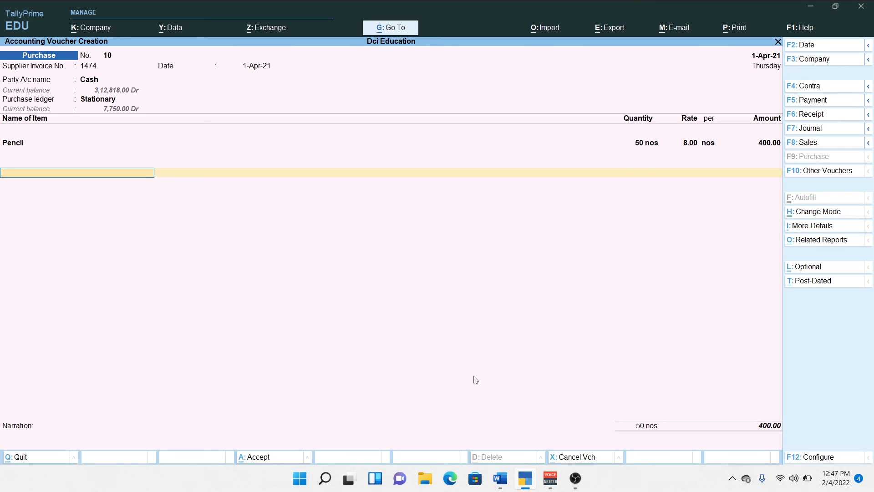
# Step: Add the Cgst ledger below the Pencil item, keeping its calculated amount and leaving the description blank
pyautogui.write('C')
pyautogui.press('Down')
pyautogui.press('Down')
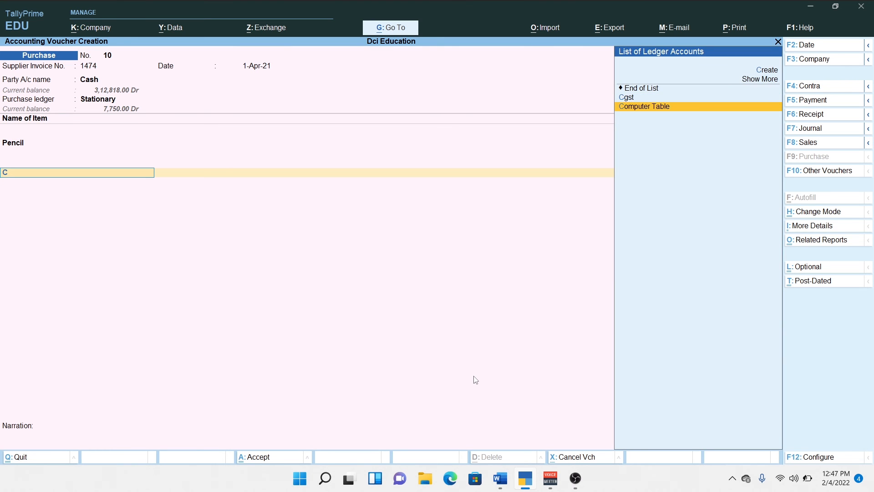
pyautogui.press('Up')
pyautogui.press('Return')
pyautogui.press('Return')
pyautogui.press('Return')
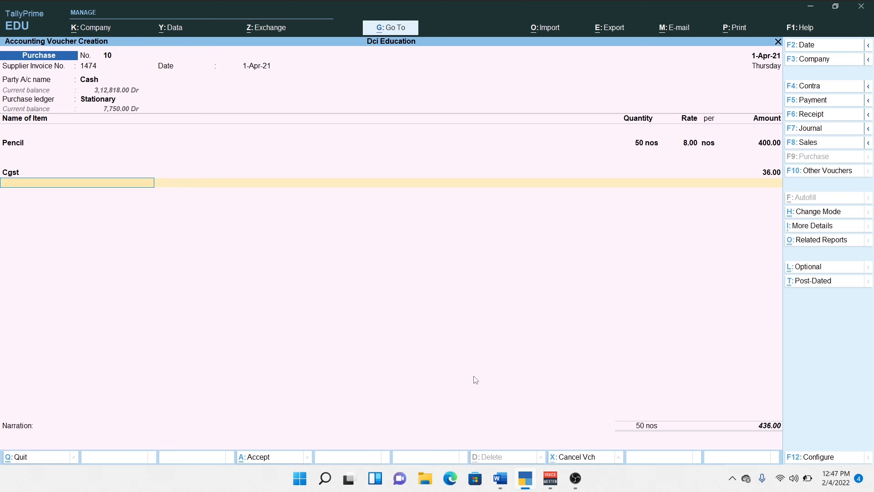
# Step: Add the Sgst ledger with its calculated amount and no description, and save the pencil purchase voucher without a narration
pyautogui.write('S')
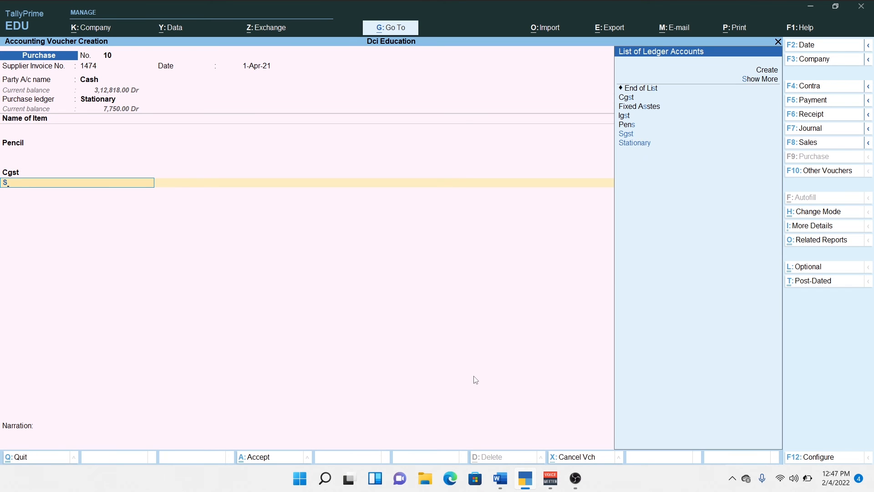
pyautogui.press('Down')
pyautogui.press('Up')
pyautogui.press('Return')
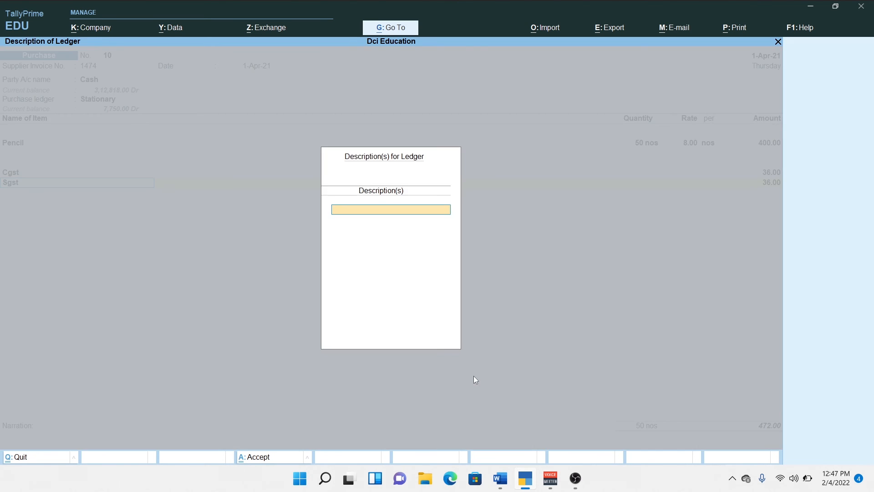
pyautogui.press('Return')
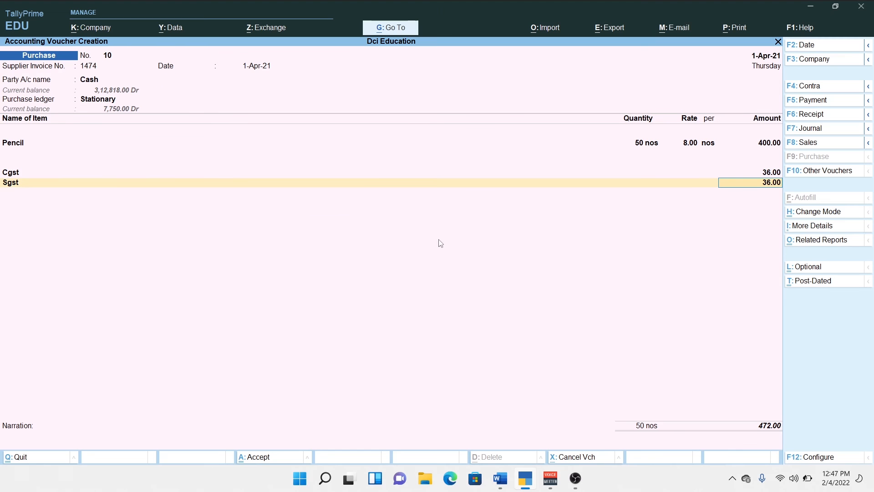
pyautogui.press('Return')
pyautogui.press('Return')
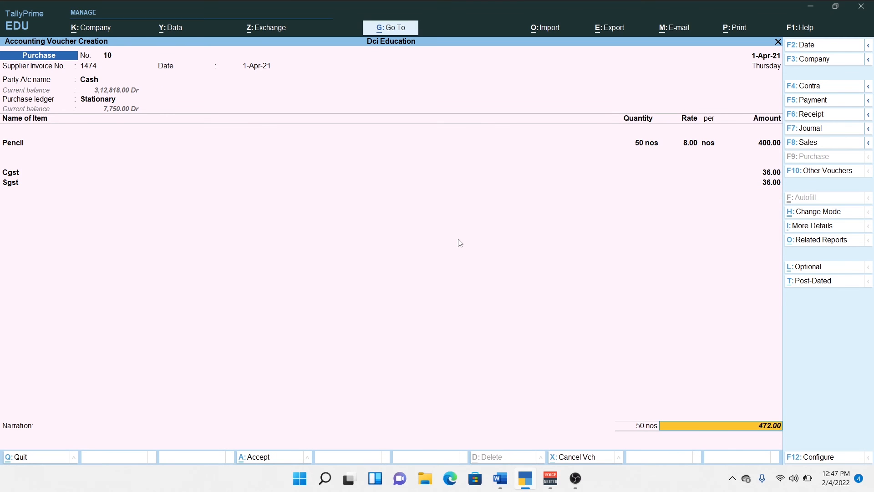
pyautogui.press('Return')
pyautogui.press('Return')
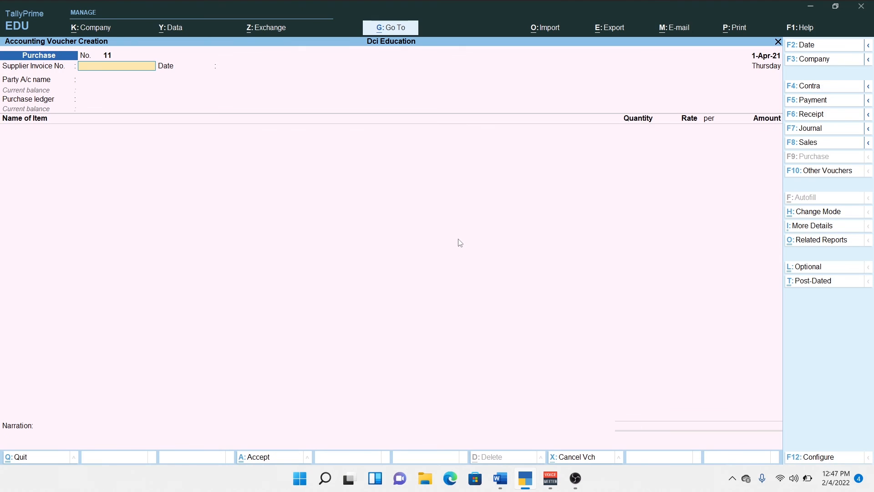
# Step: Review the stationery purchase list in Word, and quit TallyPrime's voucher creation back to the Gateway of Tally
pyautogui.hotkey('alt', 'Tab')
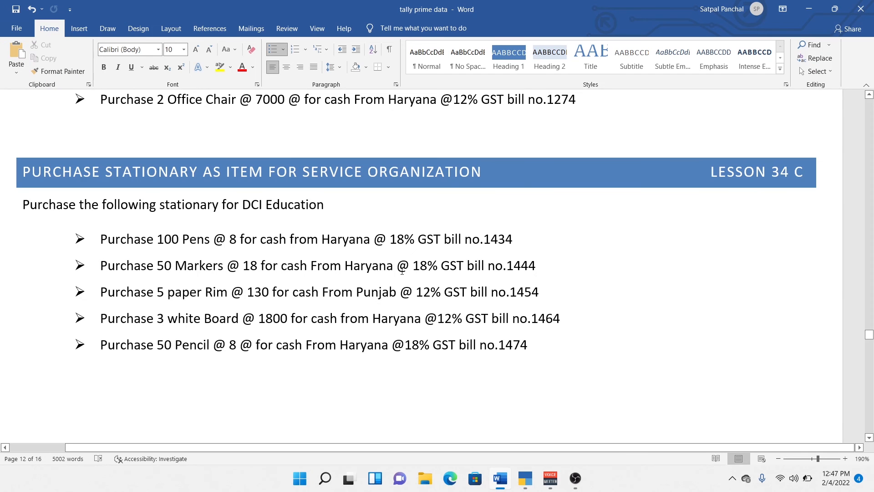
pyautogui.hotkey('alt', 'Tab')
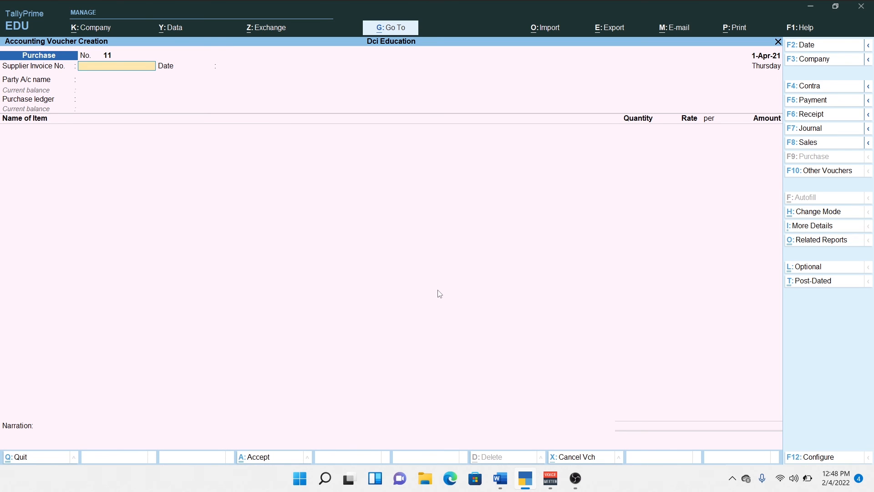
pyautogui.press('Escape')
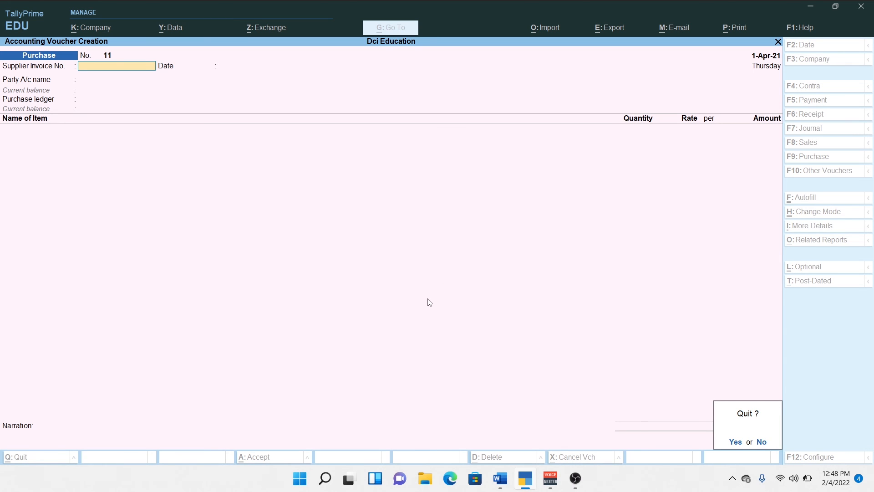
pyautogui.press('y')
pyautogui.press('Escape')
pyautogui.press('n')
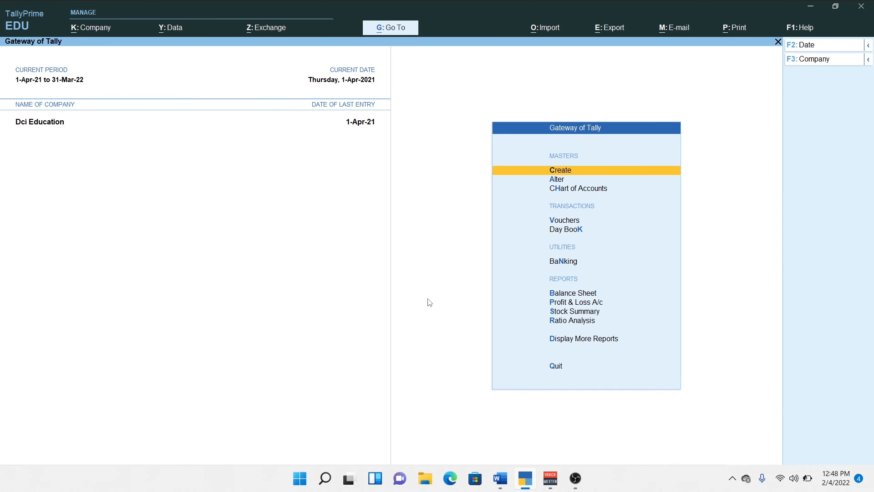
# Step: Open the Balance Sheet report from the Gateway of Tally
pyautogui.press('Down')
pyautogui.press('Down')
pyautogui.press('Down')
pyautogui.press('Down')
pyautogui.press('Down')
pyautogui.press('Down')
pyautogui.press('Down')
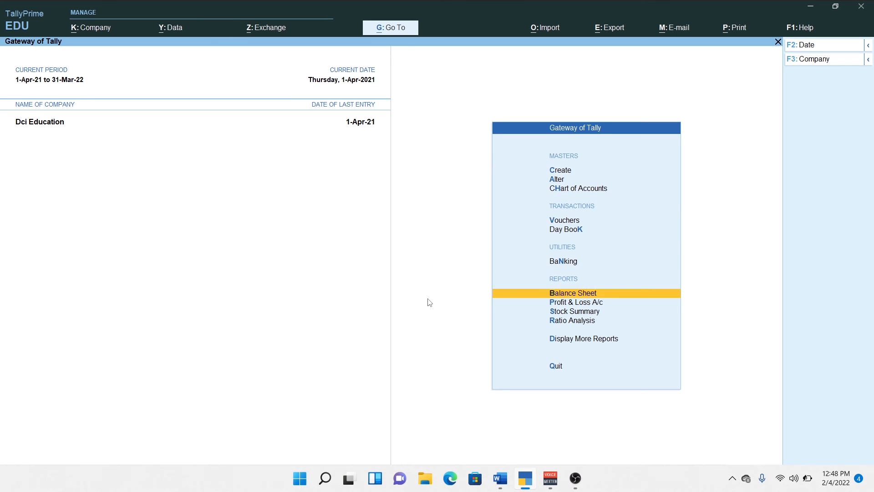
pyautogui.press('Down')
pyautogui.press('Up')
pyautogui.press('Up')
pyautogui.press('Return')
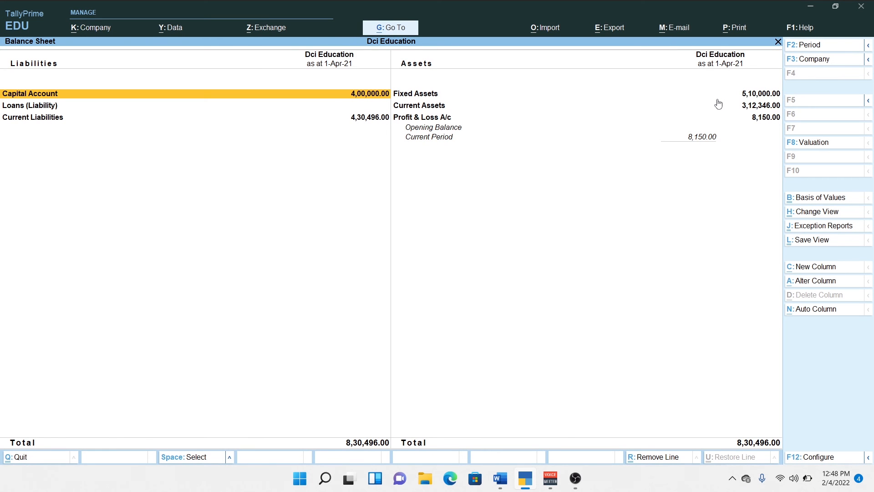
# Step: Examine the group summary of Current Assets for closing stock and cash, and return to the Gateway of Tally
pyautogui.press('Right')
pyautogui.press('Down')
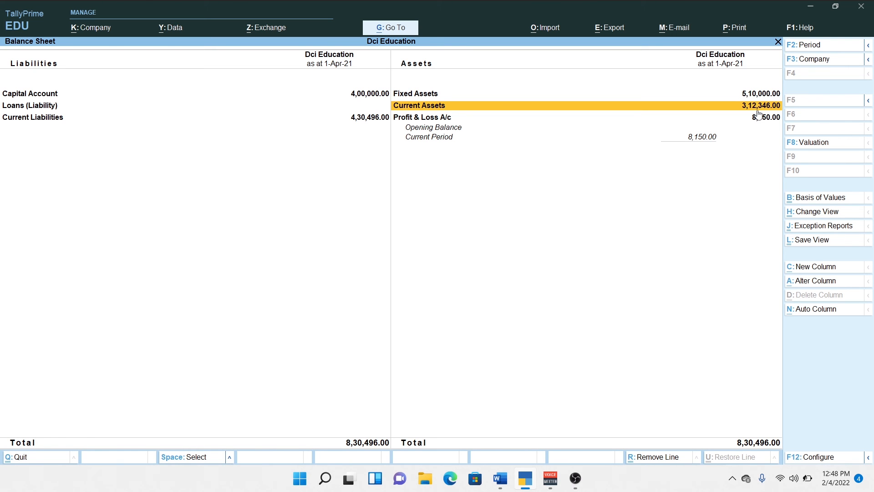
pyautogui.click(758, 111)
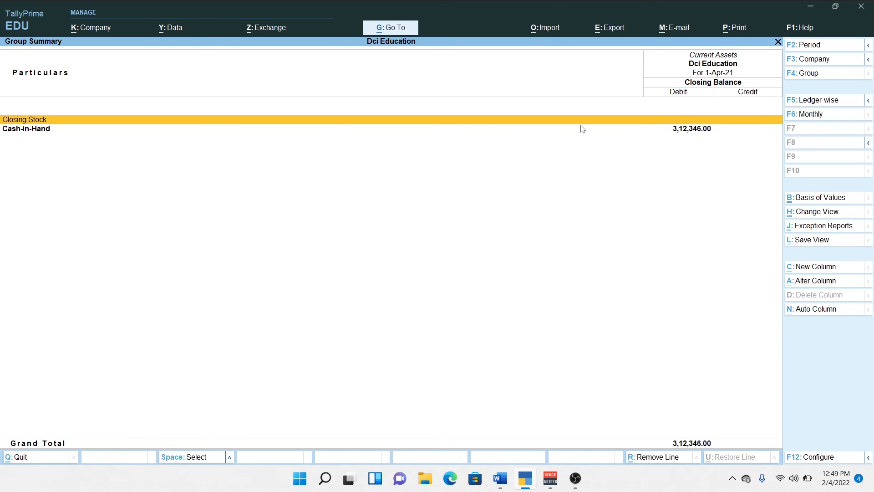
pyautogui.press('Escape')
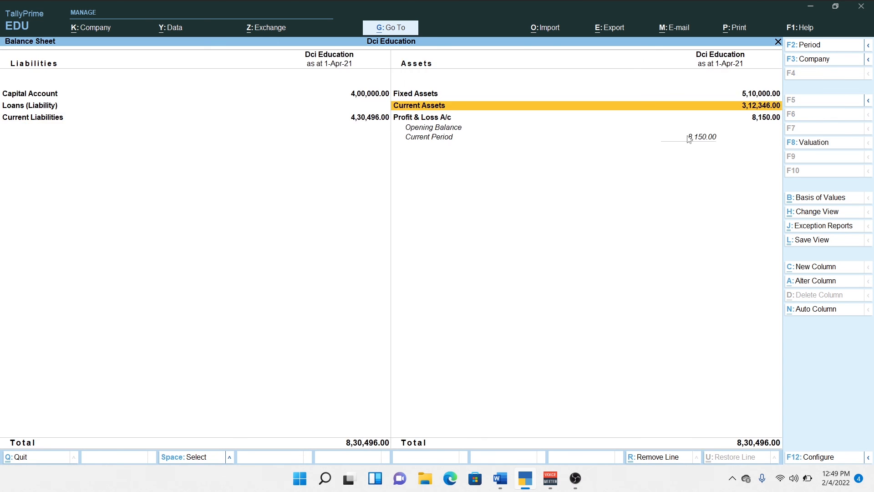
pyautogui.press('Escape')
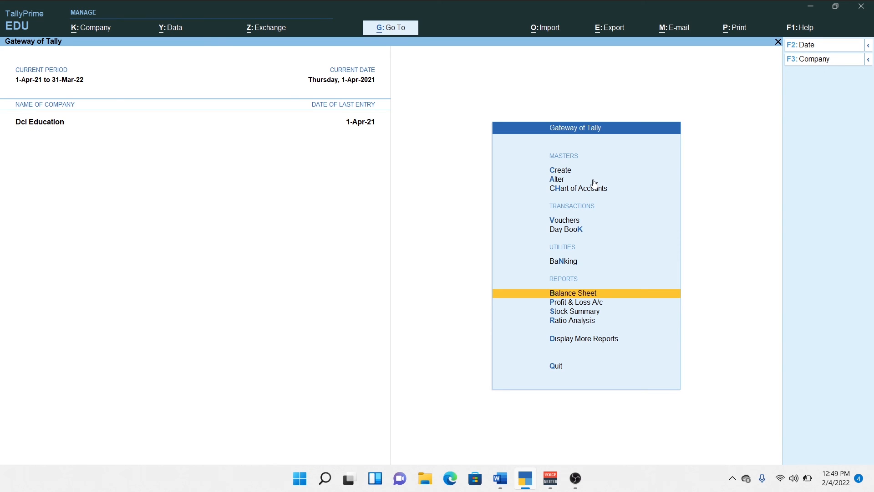
# Step: Open the Stock Summary report to examine the closing quantities of the purchased items
pyautogui.press('Down')
pyautogui.press('Down')
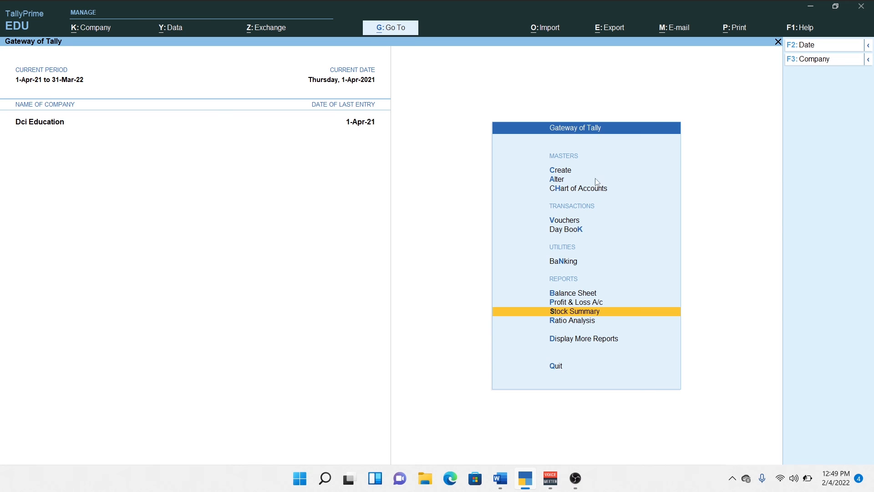
pyautogui.press('Return')
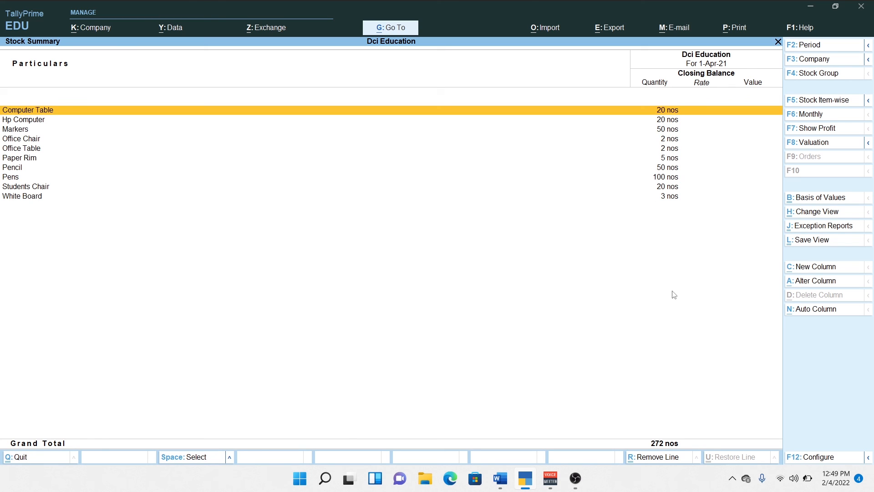
# Step: Drill down from the Pens stock item to its April purchase voucher, and return to the Gateway of Tally
pyautogui.press('Down')
pyautogui.press('Down')
pyautogui.press('Down')
pyautogui.press('Down')
pyautogui.press('Down')
pyautogui.press('Down')
pyautogui.press('Down')
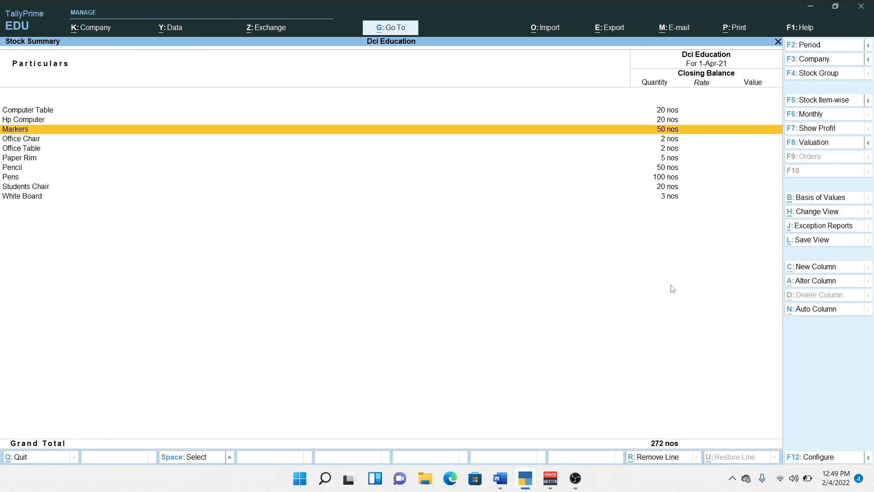
pyautogui.press('Return')
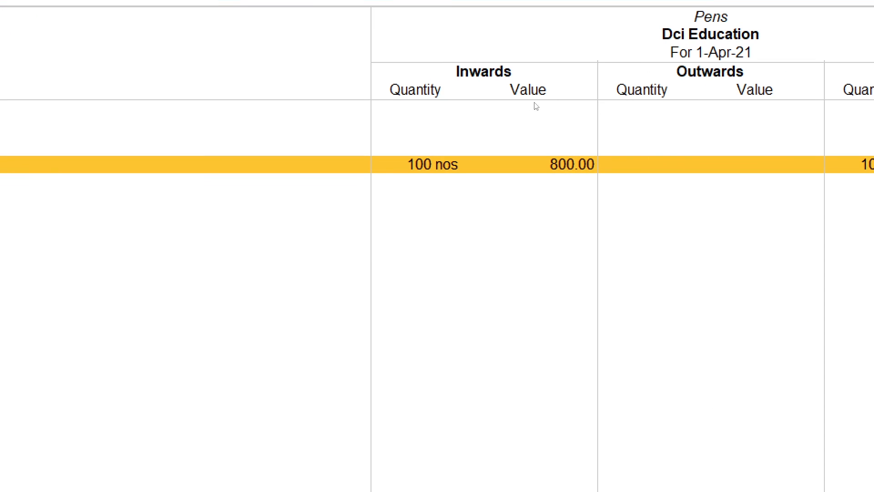
pyautogui.press('Return')
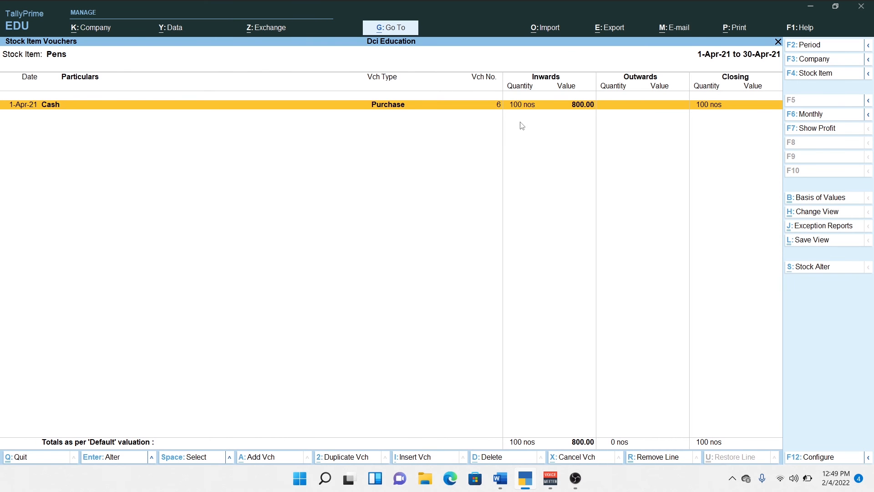
pyautogui.press('Return')
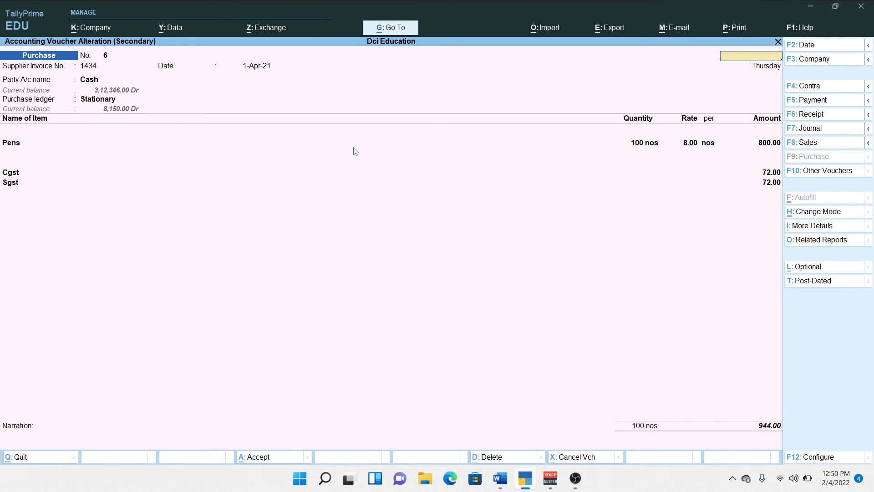
pyautogui.press('Escape')
pyautogui.press('Escape')
pyautogui.press('Escape')
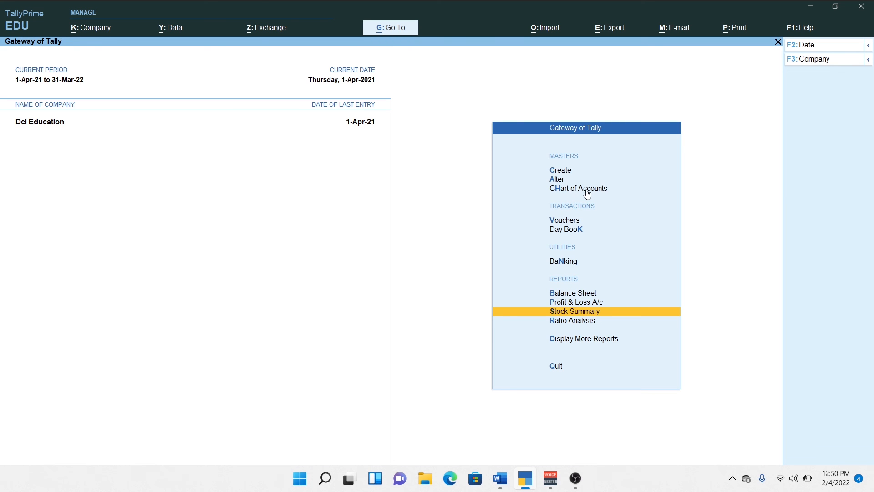
# Step: Open the Profit & Loss A/c and drill down through Indirect Expenses to the Stationary ledger's April vouchers
pyautogui.press('Up')
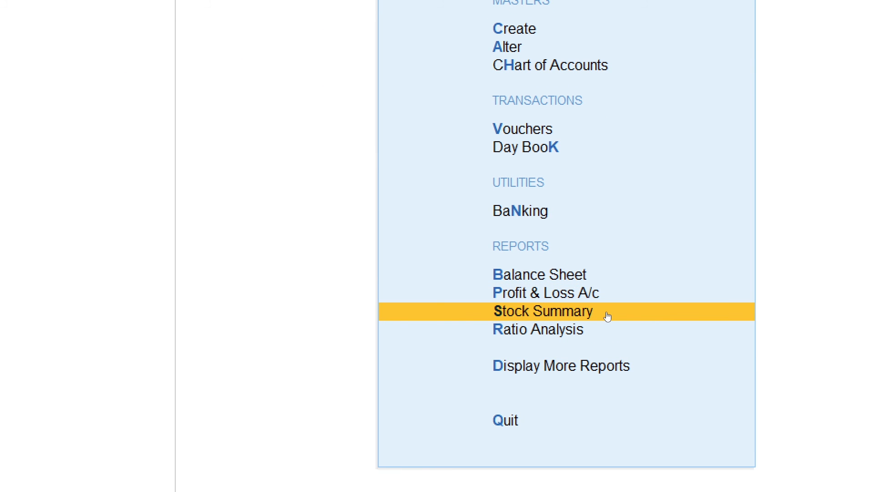
pyautogui.press('Up')
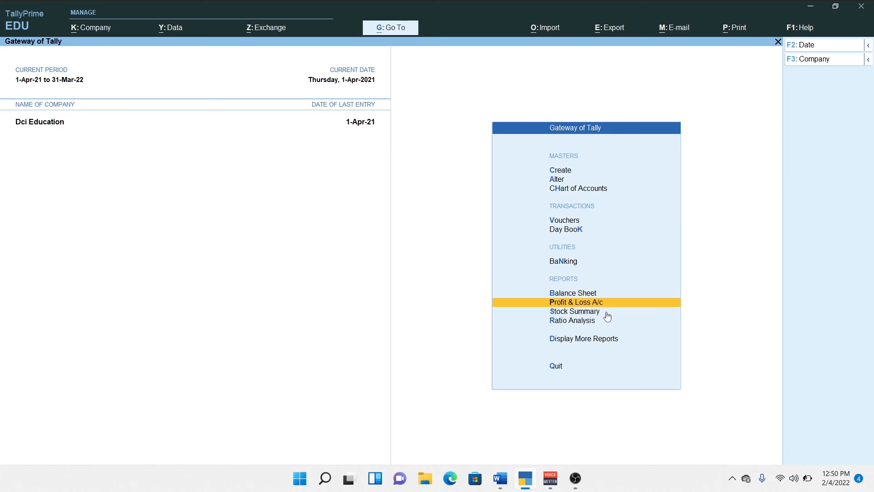
pyautogui.press('Return')
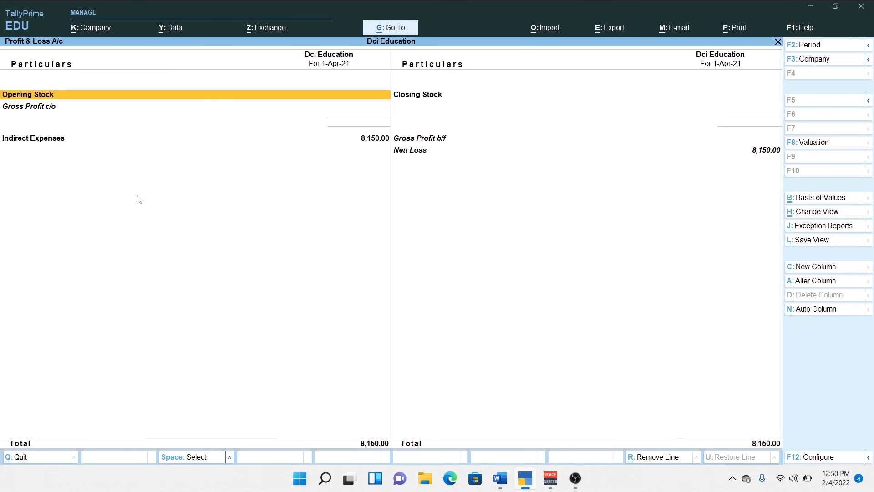
pyautogui.click(374, 143)
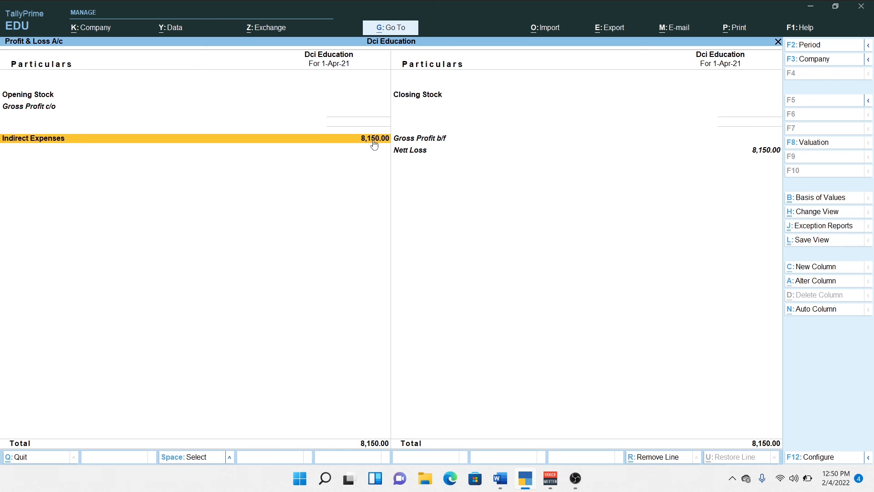
pyautogui.click(373, 144)
pyautogui.press('Return')
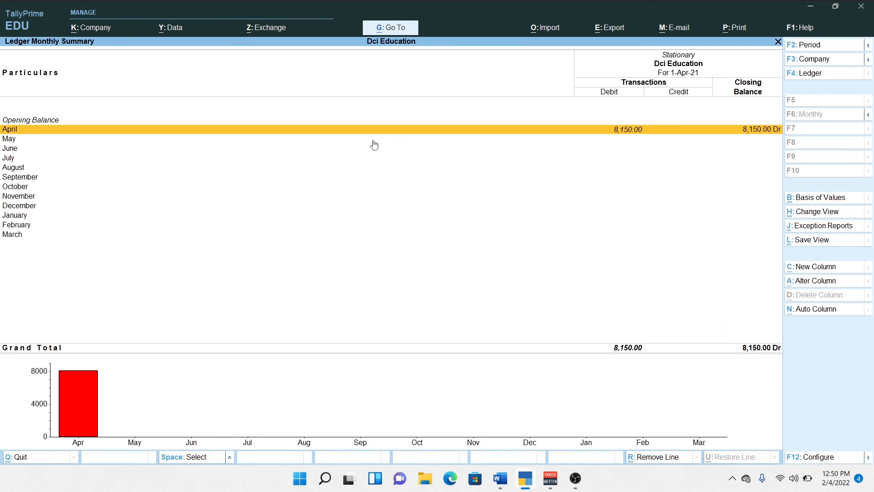
pyautogui.press('Return')
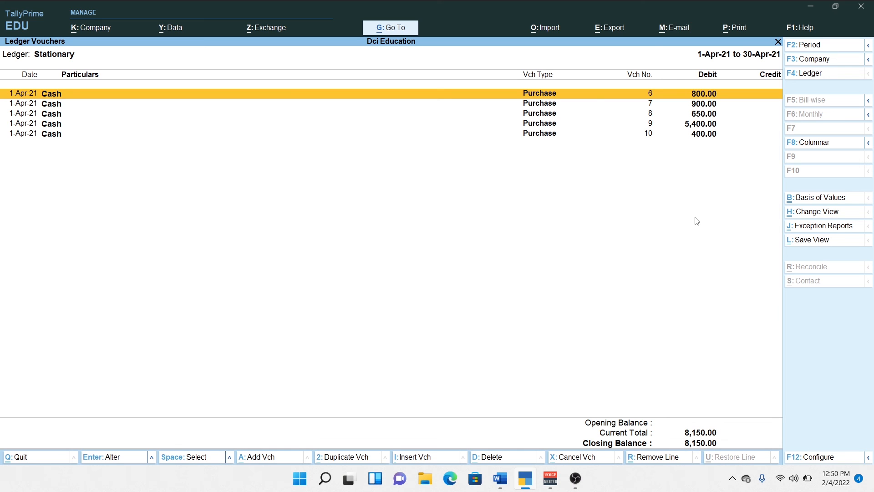
# Step: Examine the pens purchase voucher from the Stationary ledger, quit it without changes and return to the Profit & Loss A/c
pyautogui.press('Return')
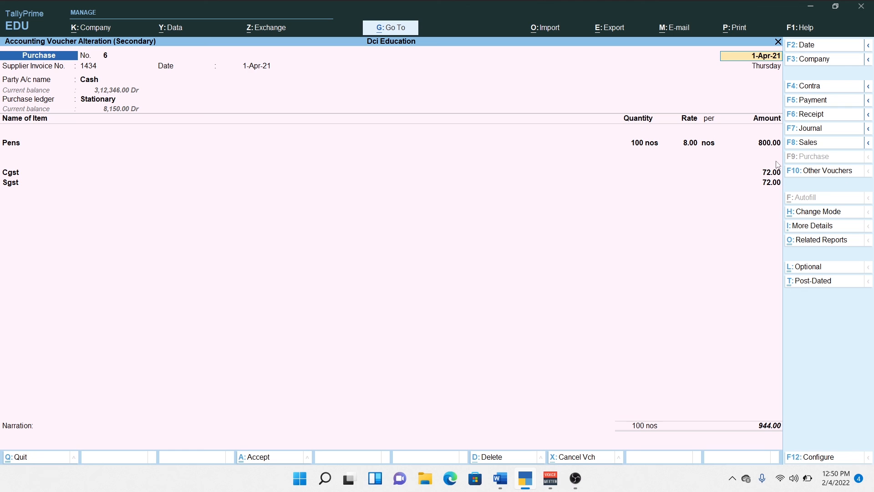
pyautogui.press('Escape')
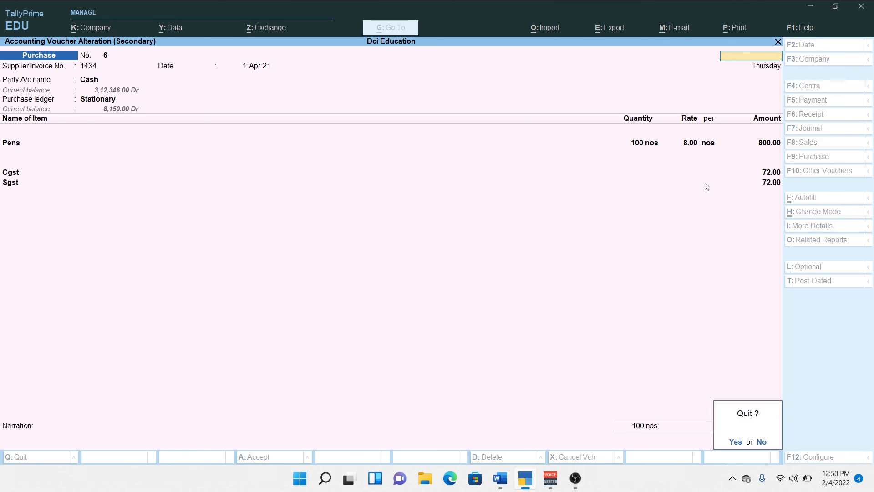
pyautogui.press('y')
pyautogui.press('Escape')
pyautogui.press('Escape')
pyautogui.press('Escape')
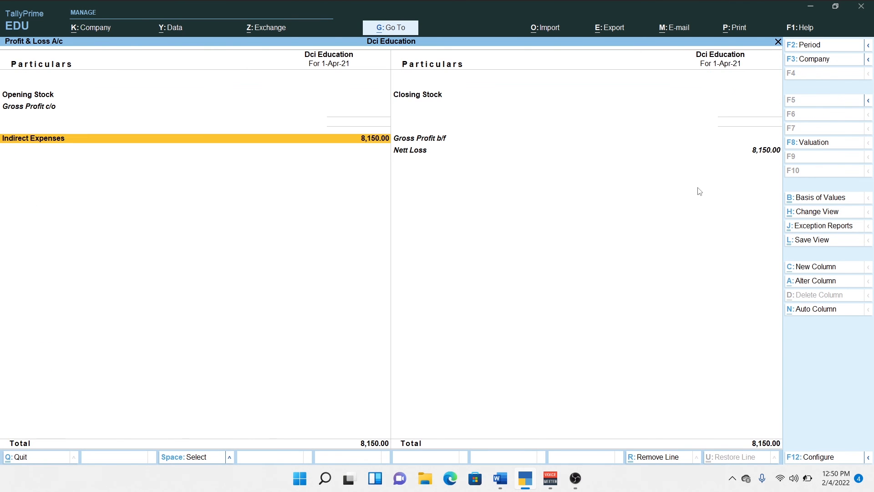
# Step: Leave the Profit & Loss A/c and reopen the Balance Sheet
pyautogui.press('Escape')
pyautogui.press('Up')
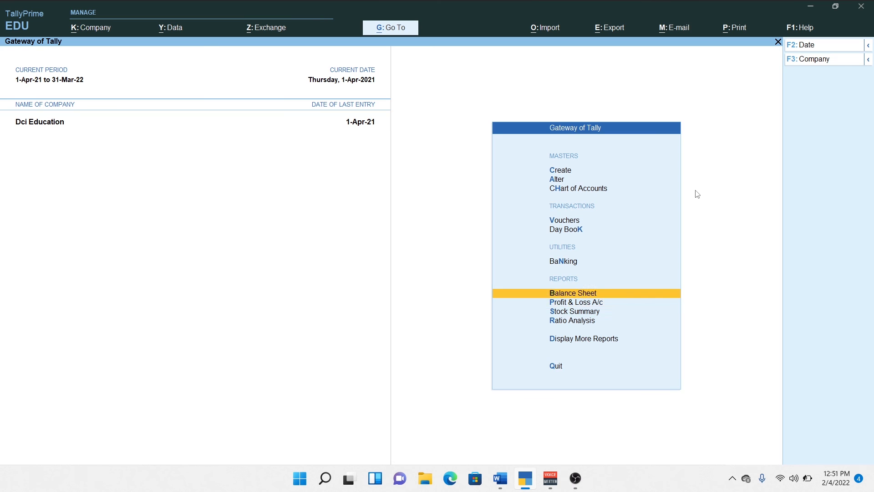
pyautogui.press('Return')
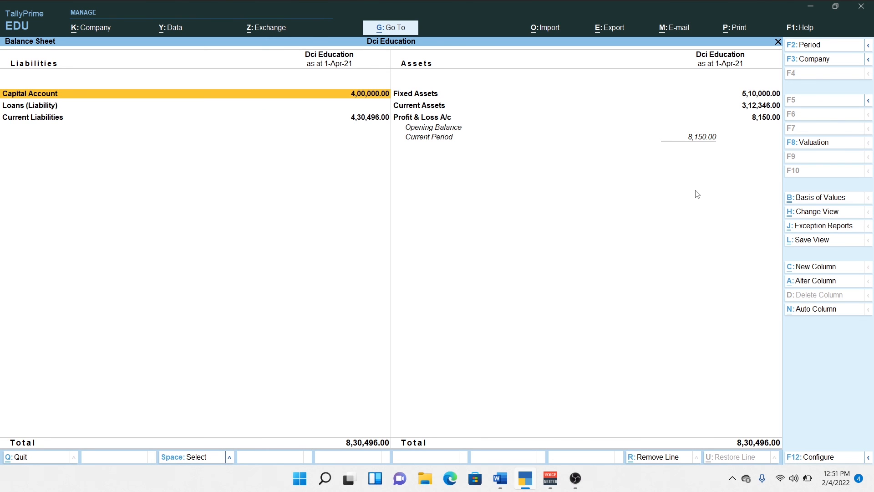
# Step: Drill down from Current Liabilities to the GST ledgers under Duties & Taxes, and return to the Gateway of Tally
pyautogui.press('Down')
pyautogui.press('Down')
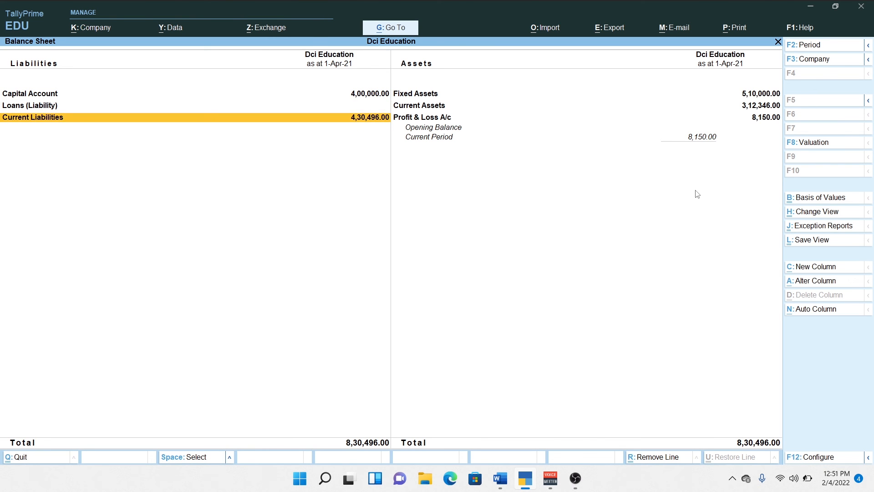
pyautogui.press('Return')
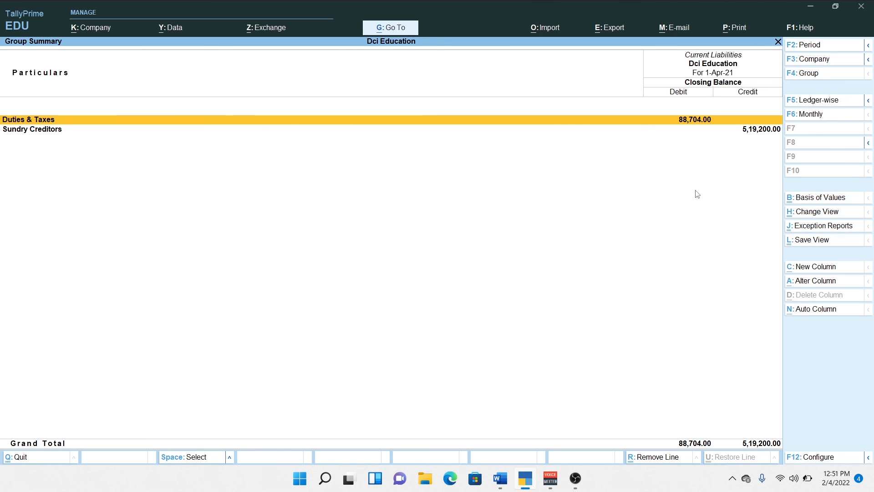
pyautogui.press('Down')
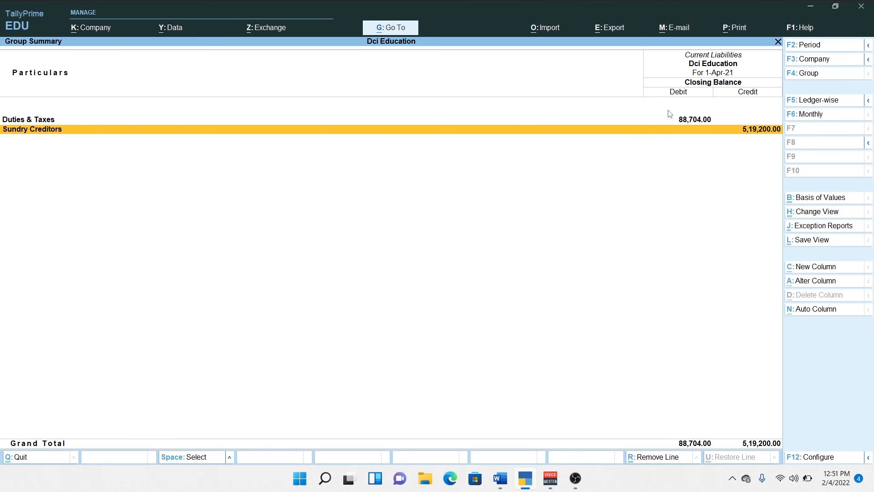
pyautogui.press('Up')
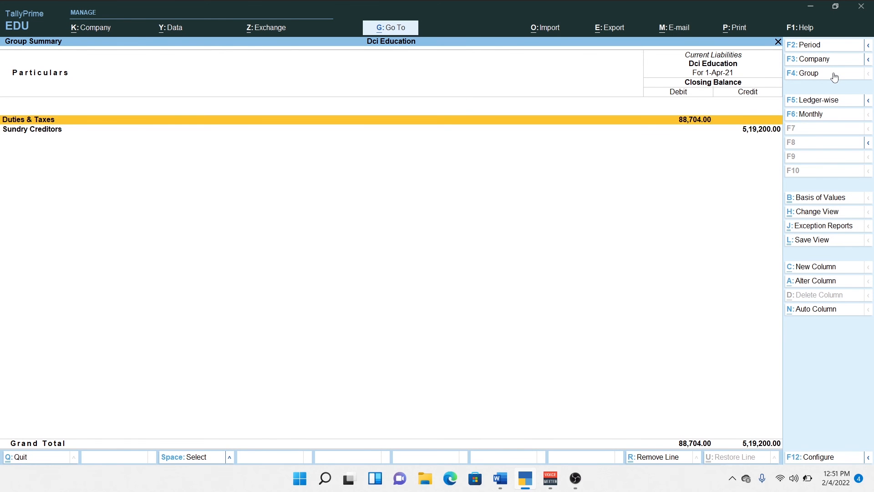
pyautogui.press('Return')
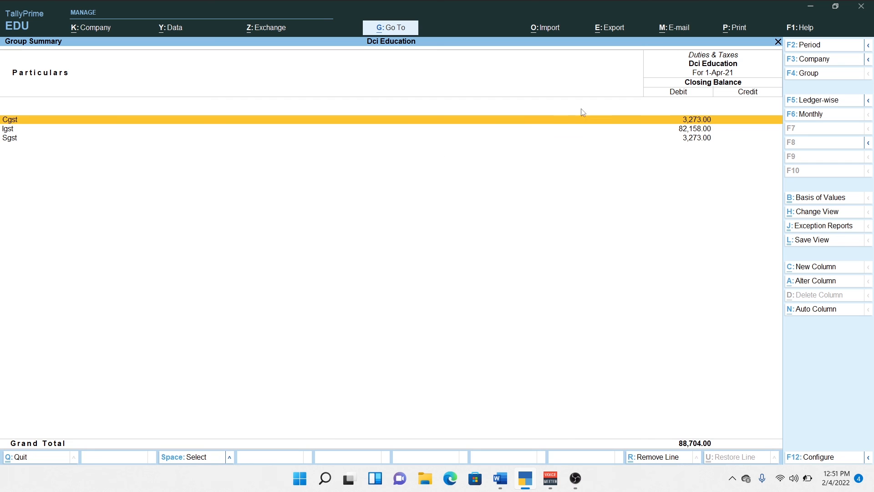
pyautogui.press('Escape')
pyautogui.press('Escape')
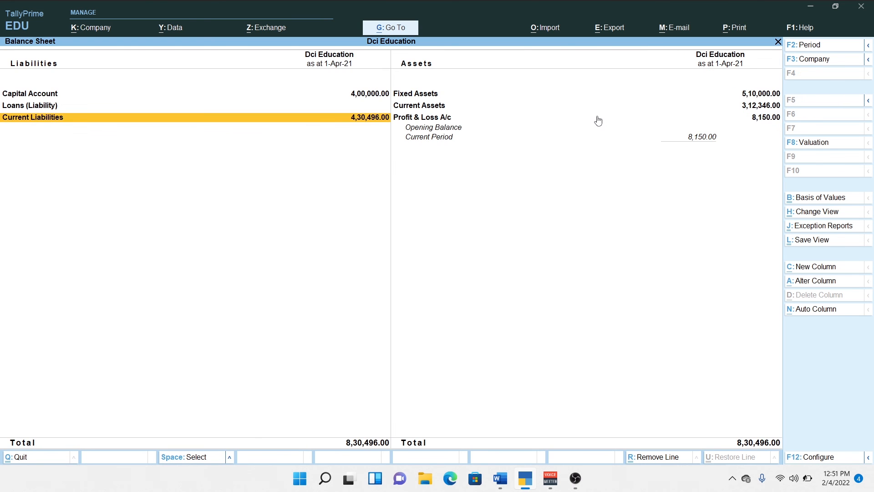
pyautogui.press('Escape')
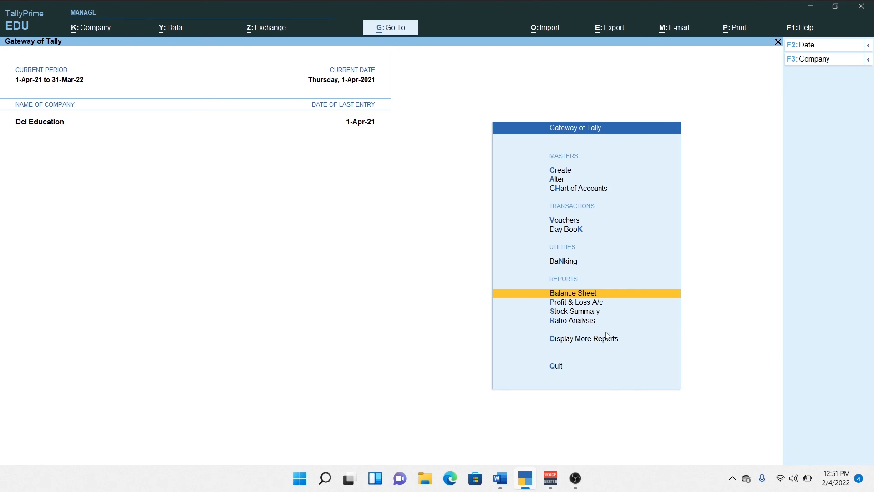